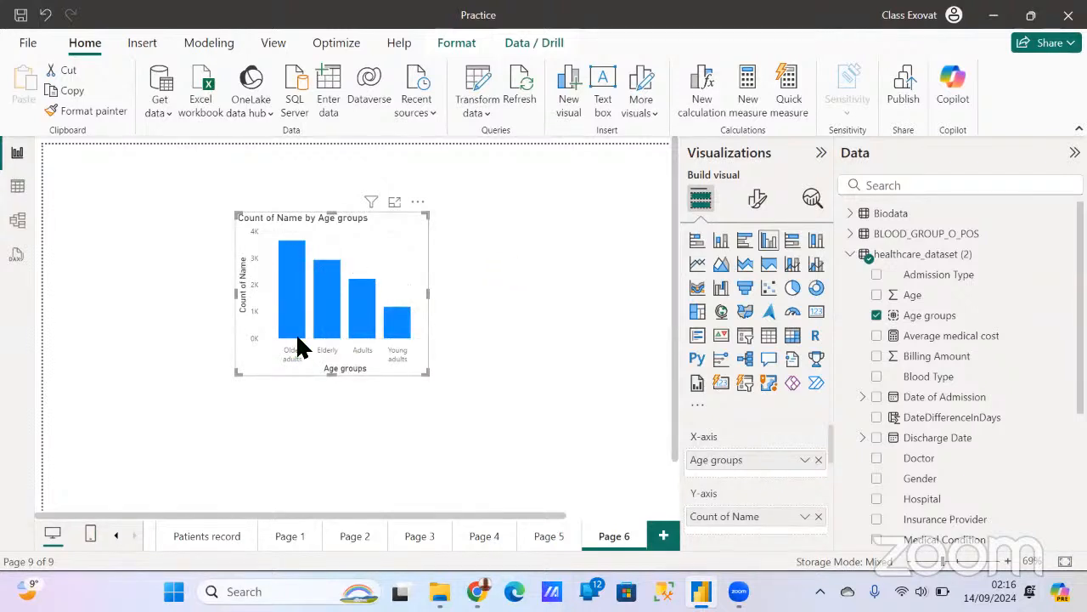
Step: Turn on data labels for the Count of Name by Age groups column chart
click(757, 200)
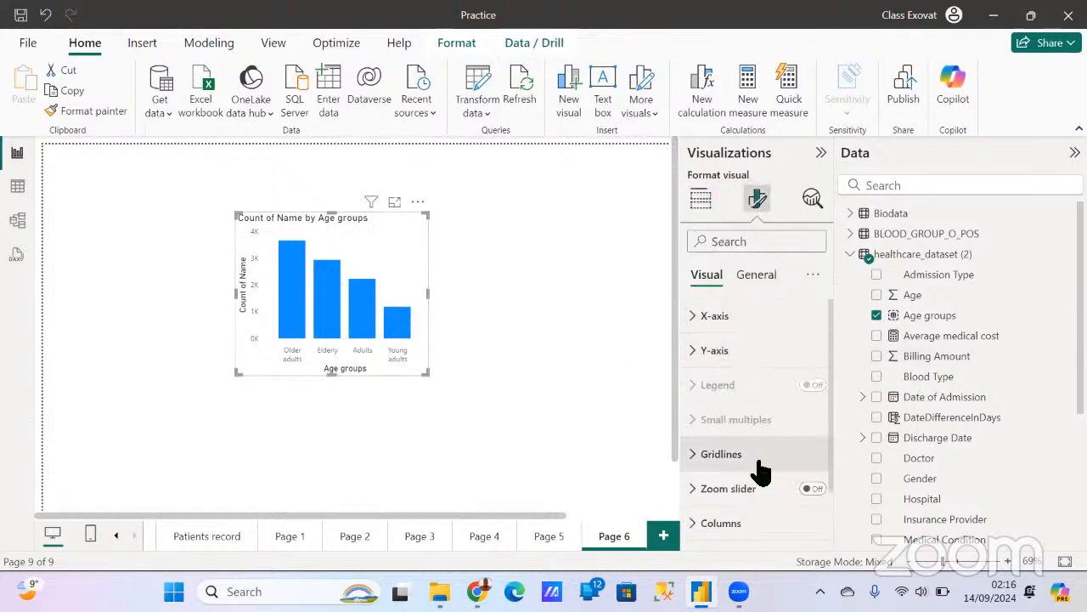
scroll(760, 471, down, 2)
click(813, 493)
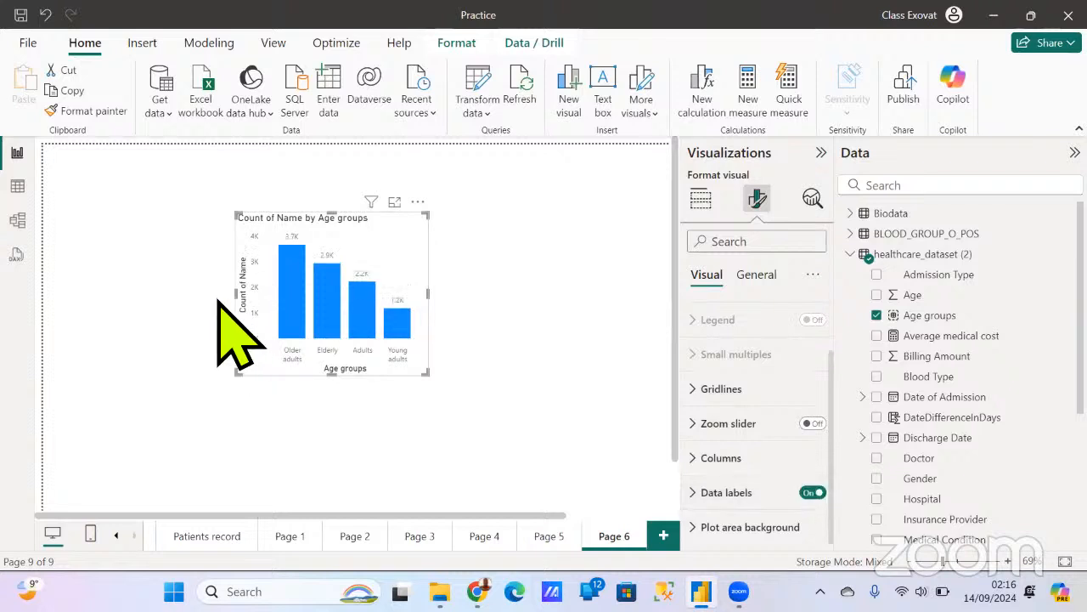
mouse_move(404, 323)
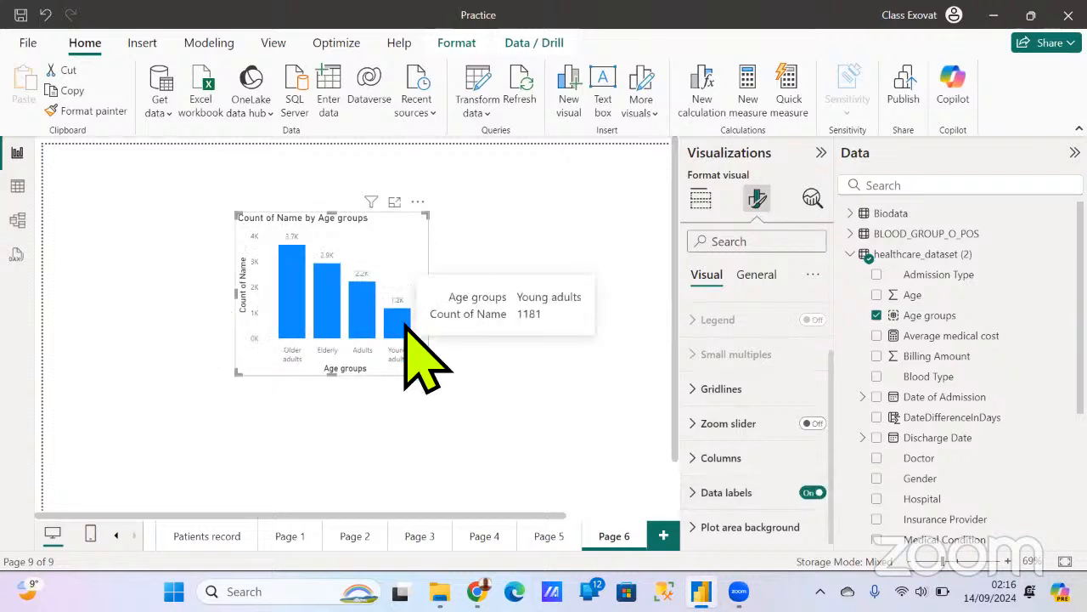
mouse_move(291, 247)
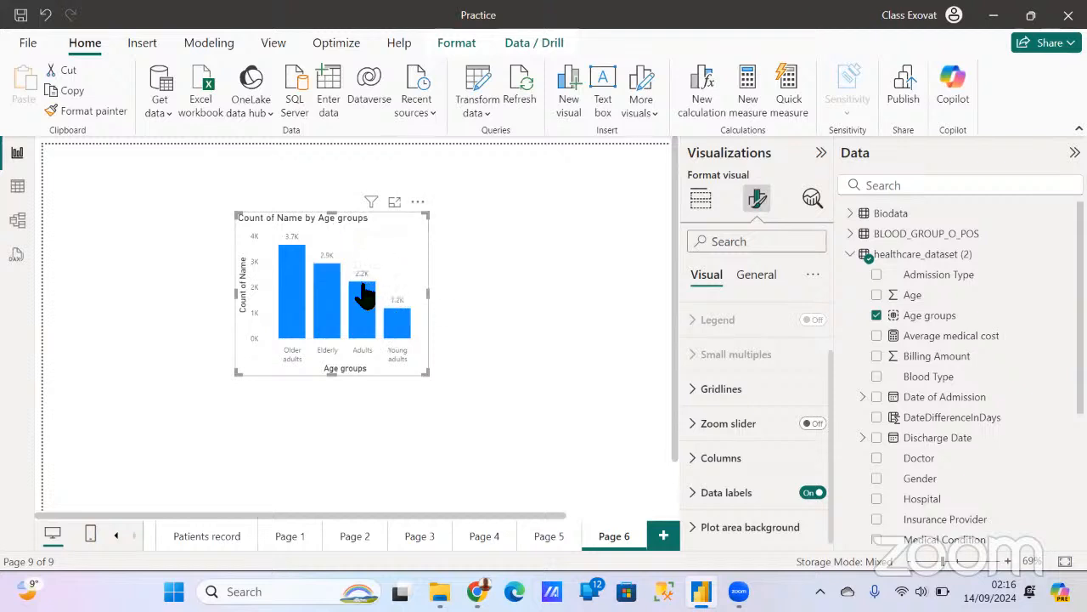
Step: Sort the column chart by Count of Name in ascending order
click(417, 202)
mouse_move(557, 323)
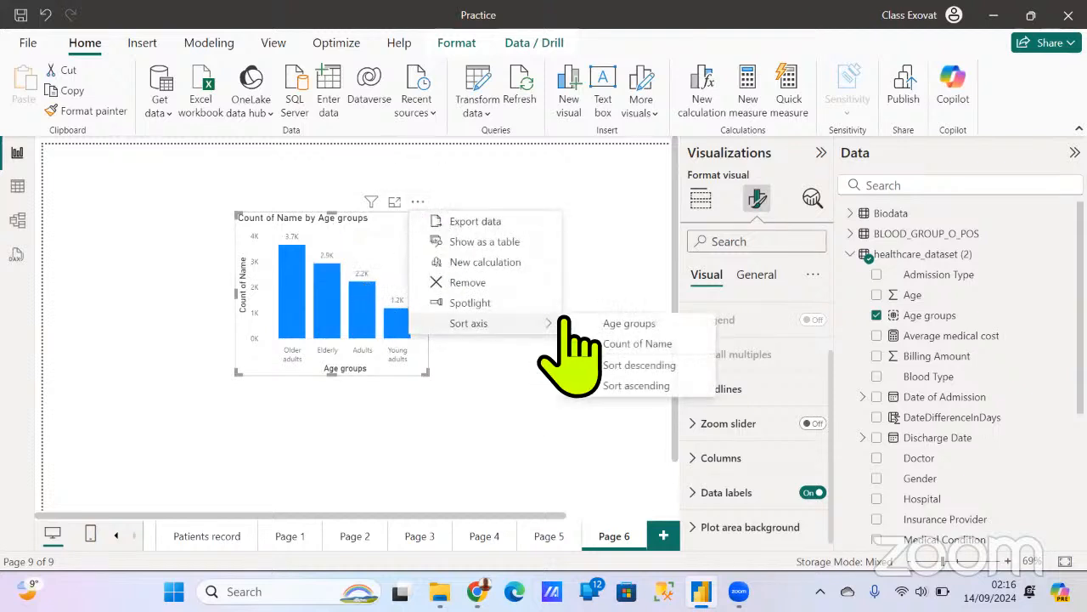
click(637, 387)
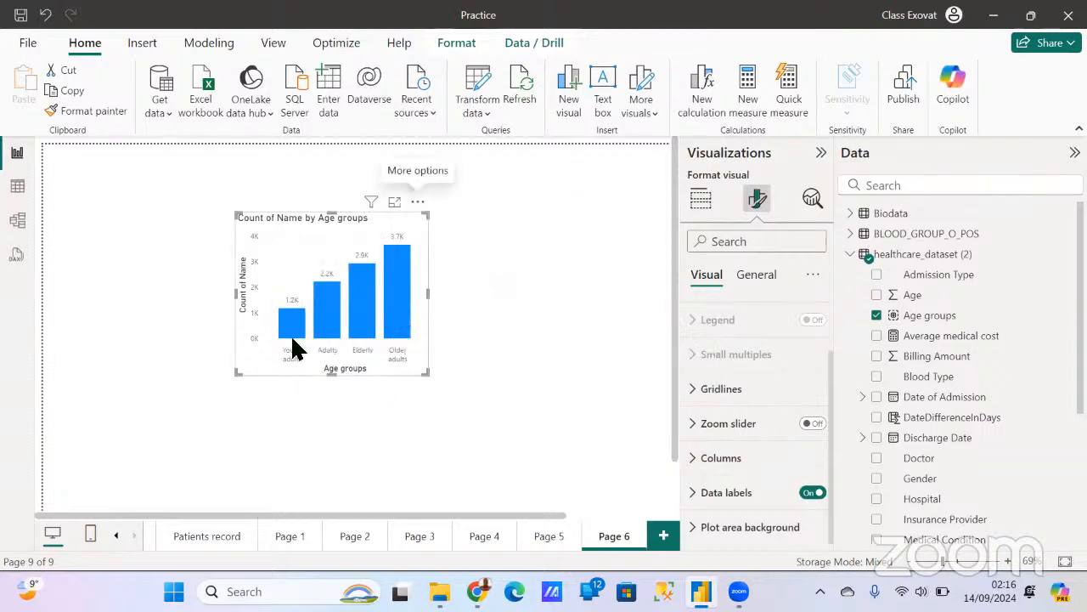
mouse_move(383, 283)
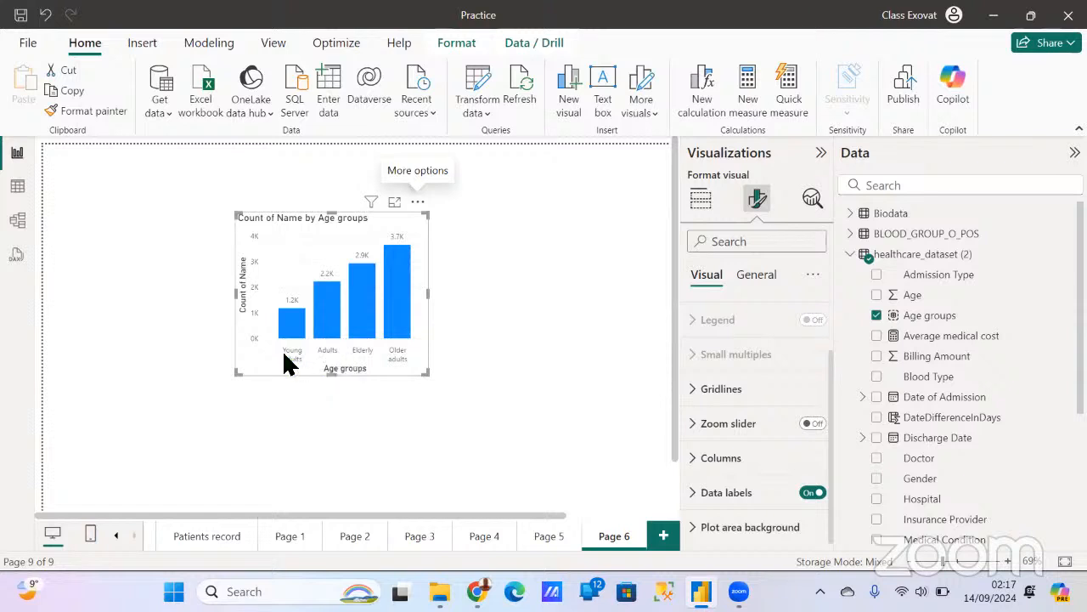
Step: Sort the column chart's axis by Age groups in descending order
click(418, 204)
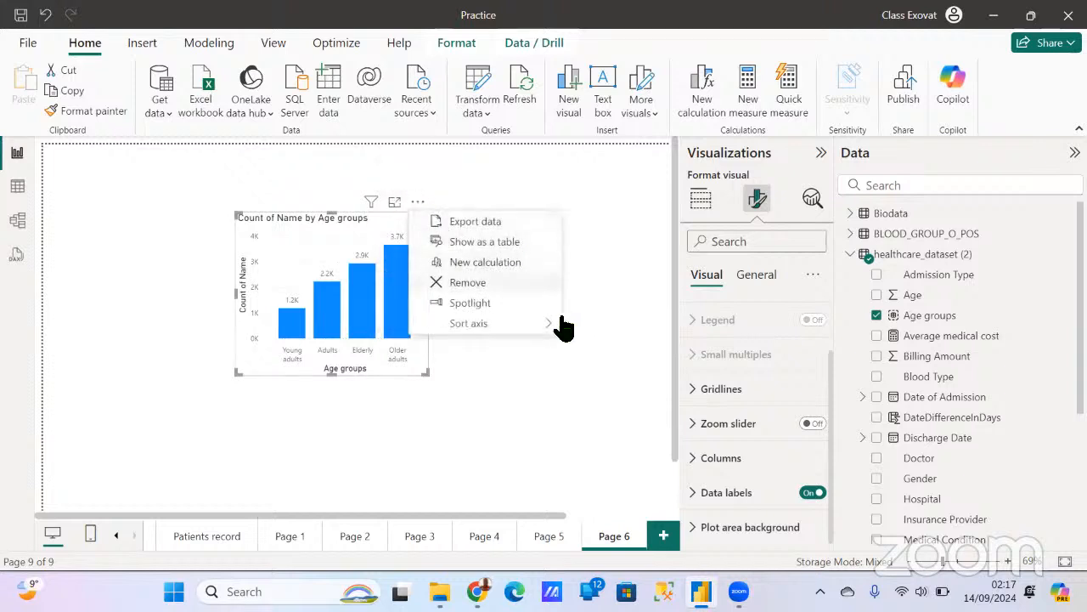
mouse_move(554, 323)
click(636, 329)
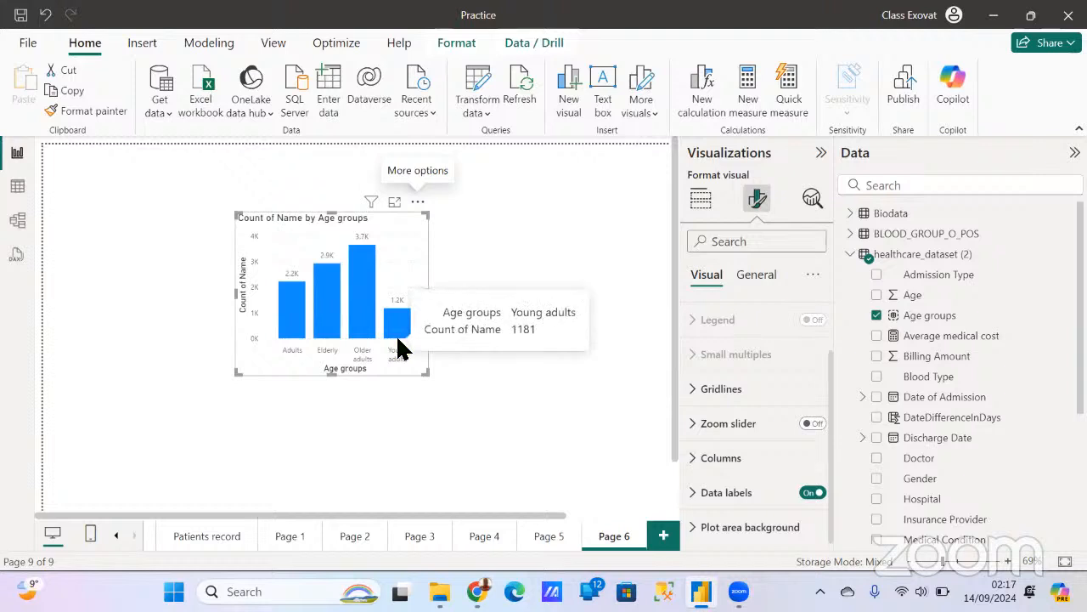
mouse_move(285, 289)
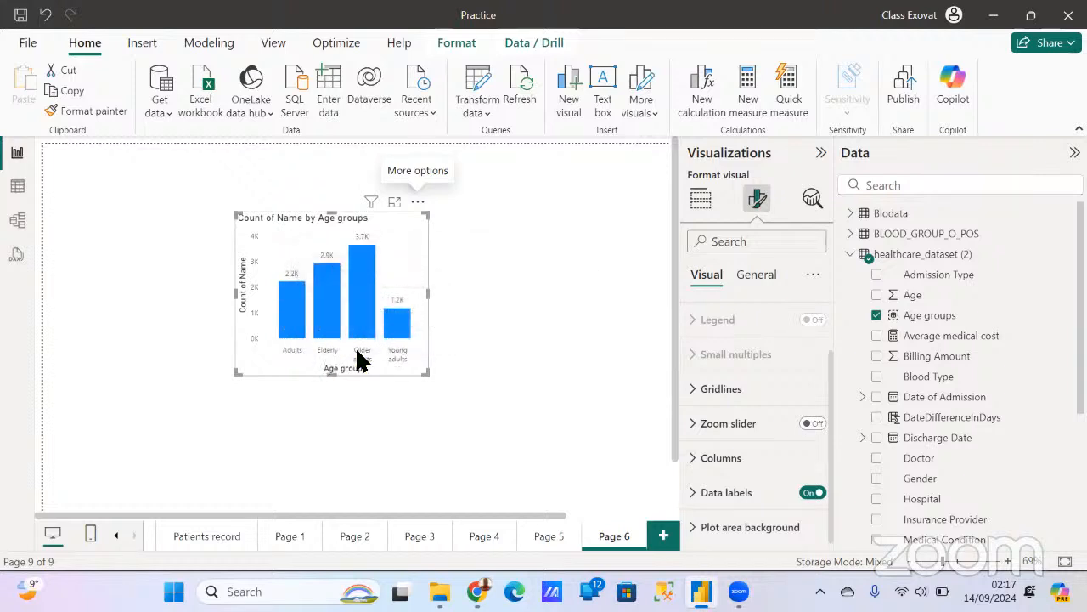
click(417, 203)
mouse_move(525, 328)
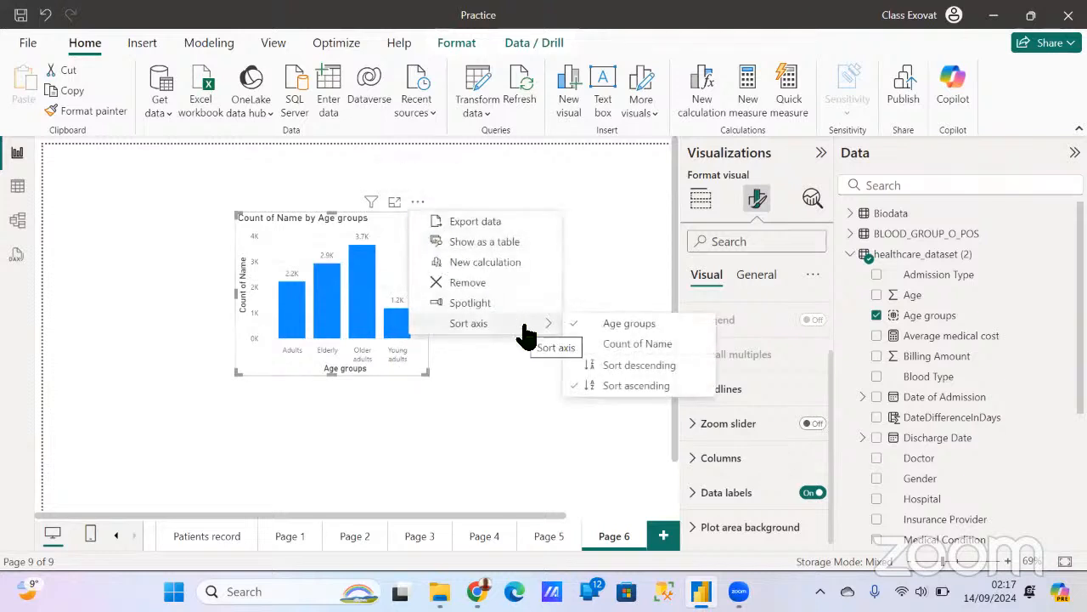
click(646, 367)
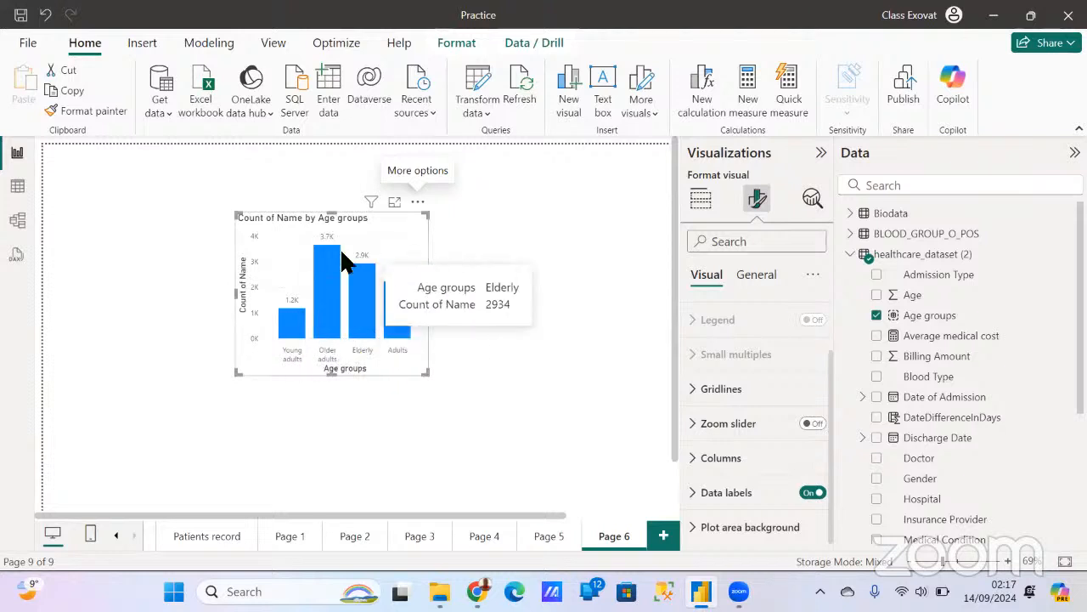
Step: Move the column chart closer to the left edge of the report page and deselect it
drag(403, 239, 329, 240)
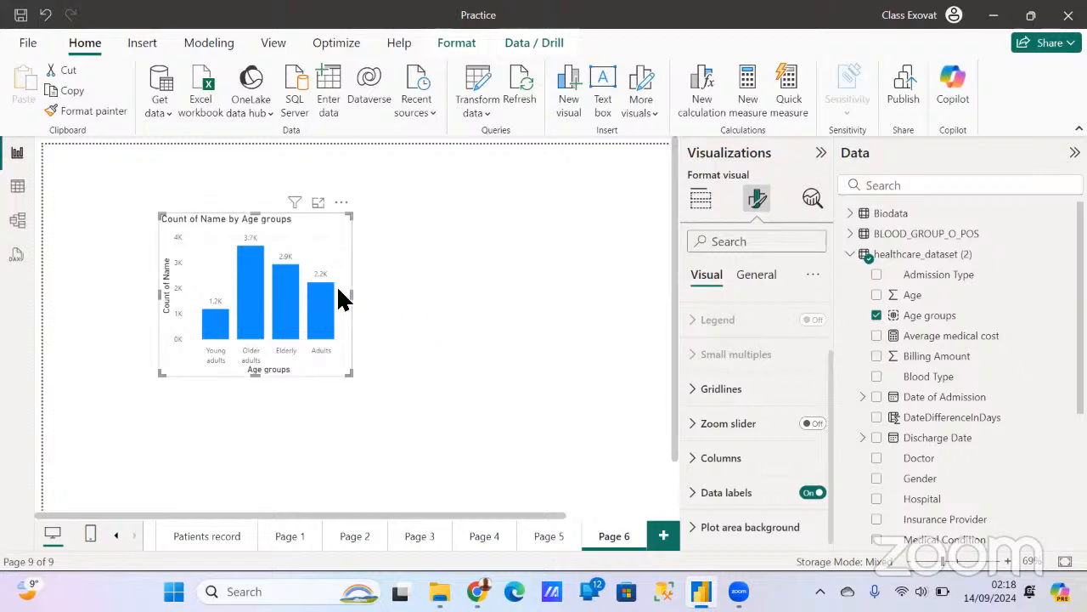
click(442, 276)
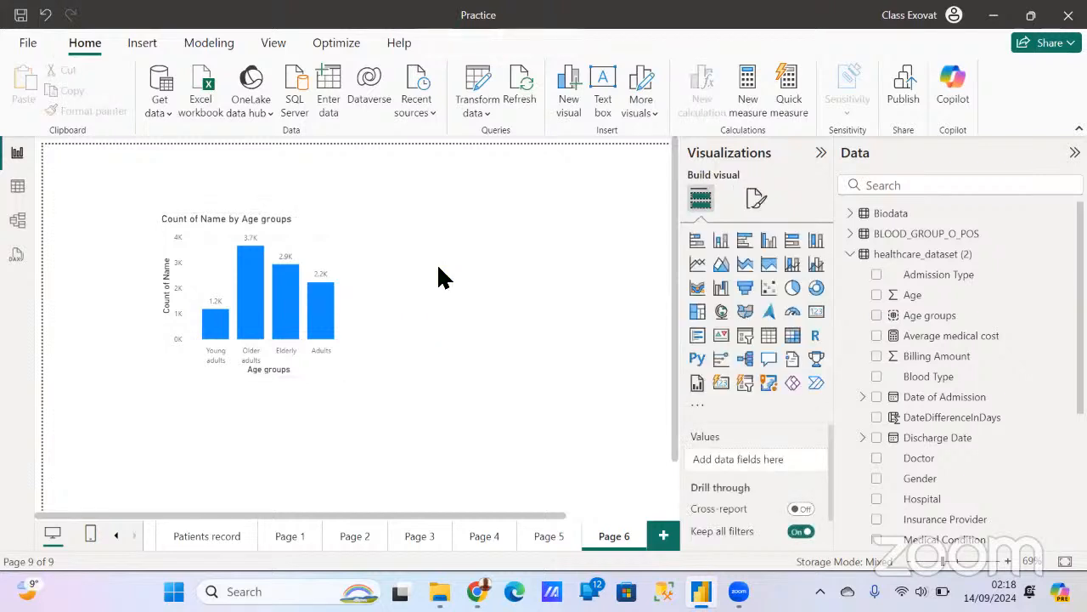
click(327, 253)
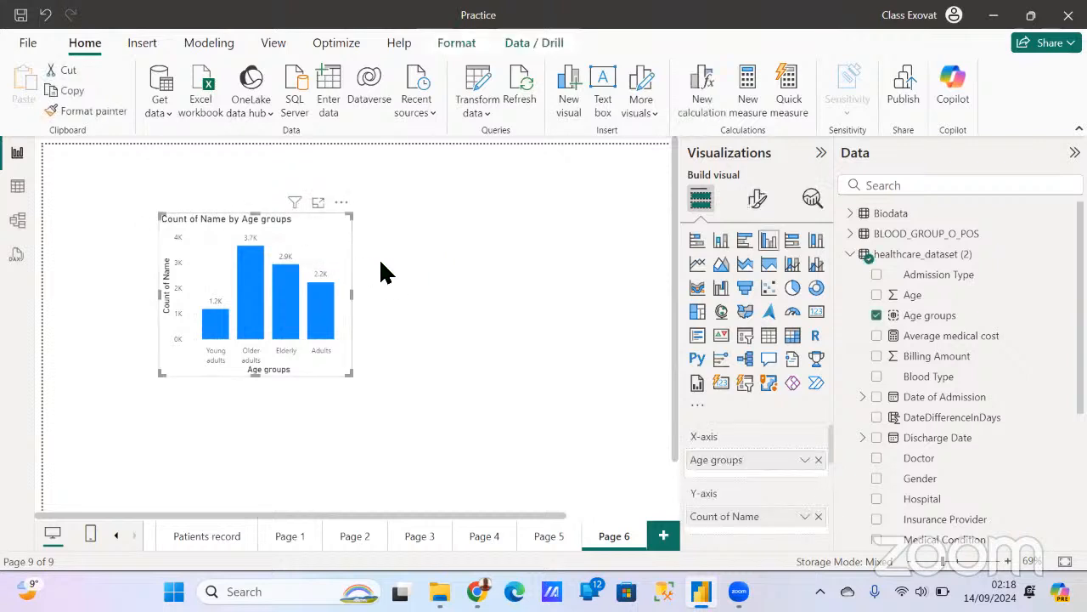
click(418, 289)
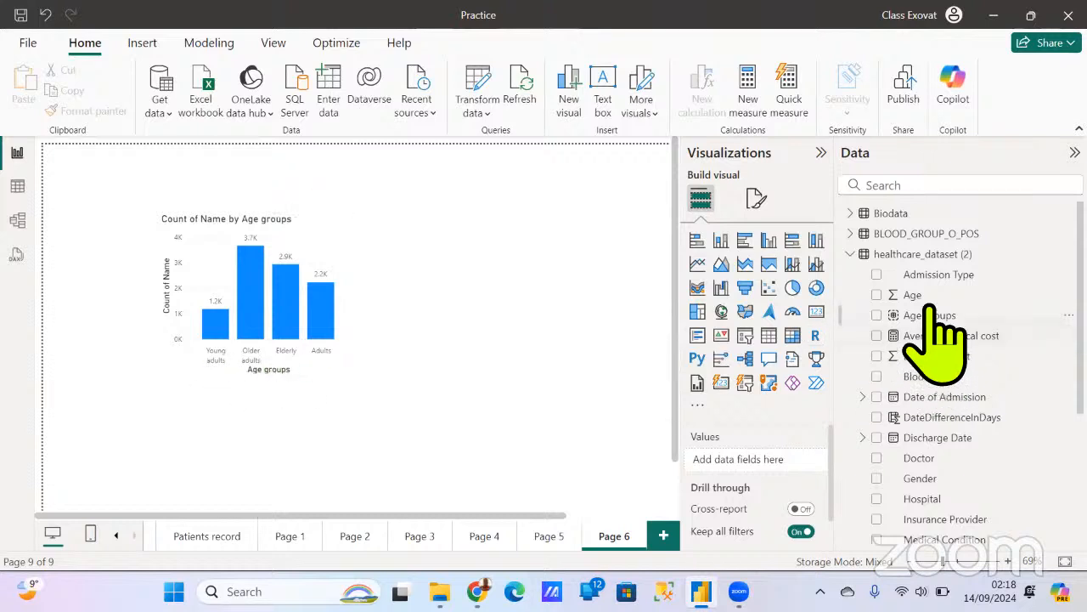
Step: Collapse the healthcare_dataset (2) field list and read the custom sorting plan on Page 5
scroll(935, 357, down, 5)
scroll(934, 373, up, 5)
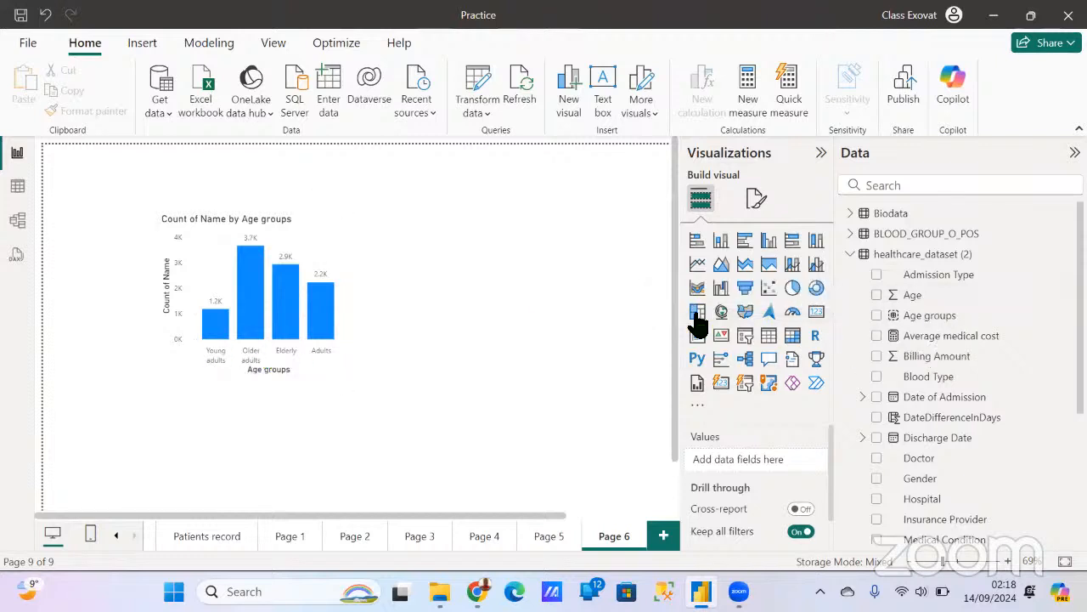
click(861, 254)
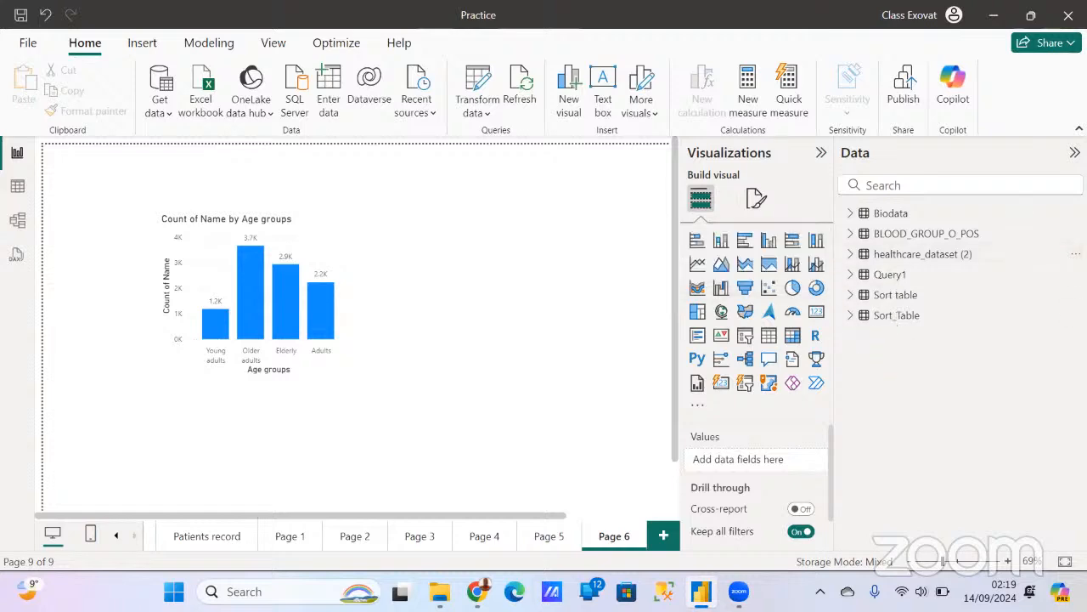
click(546, 536)
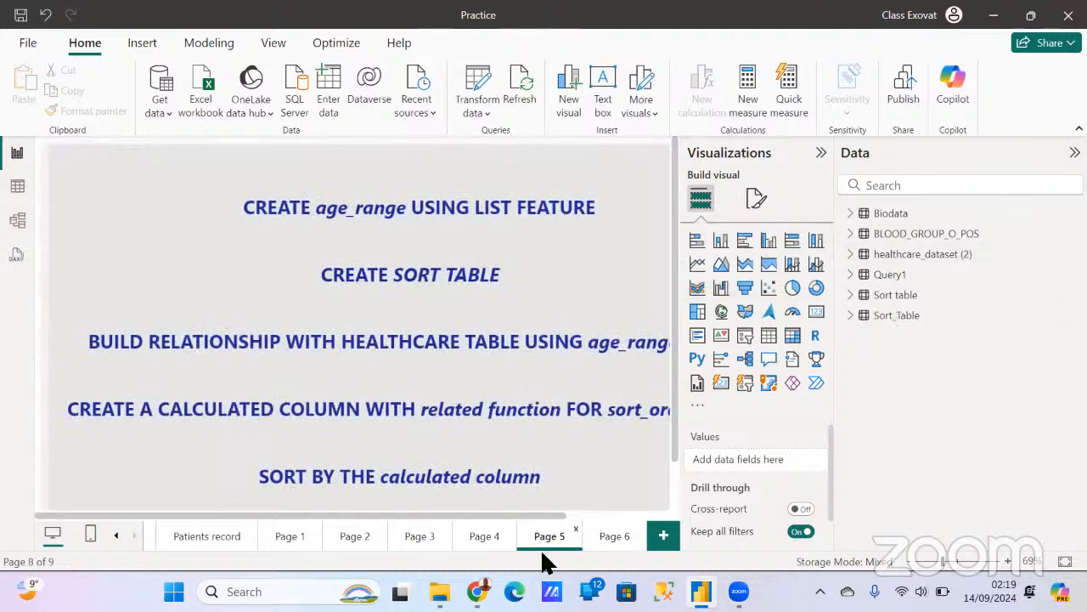
drag(530, 515, 593, 515)
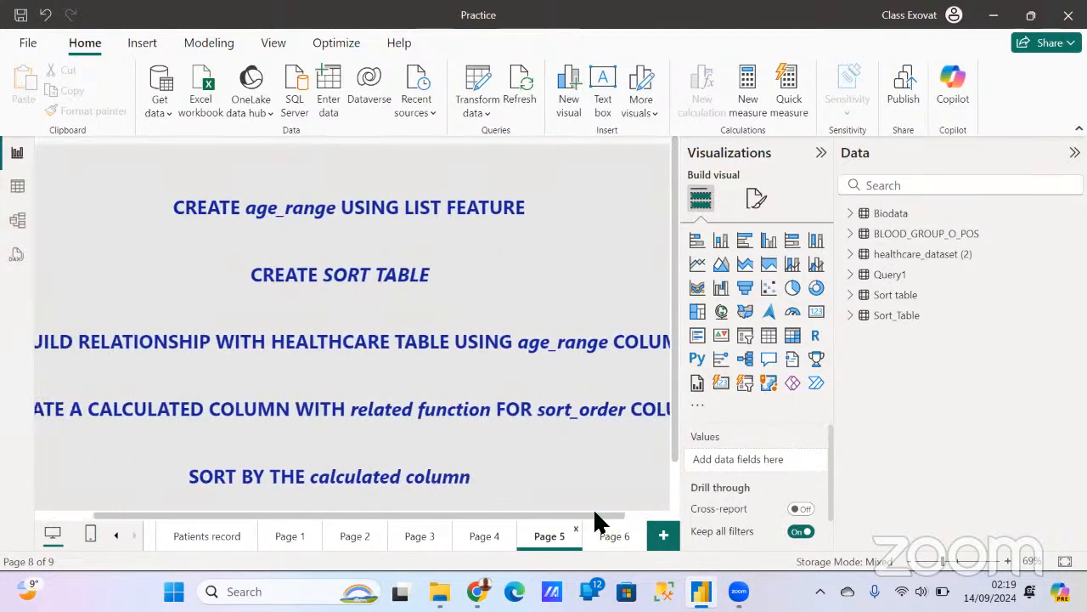
Step: Create a new group on the Age field of healthcare_dataset (2) with the group type List
click(859, 256)
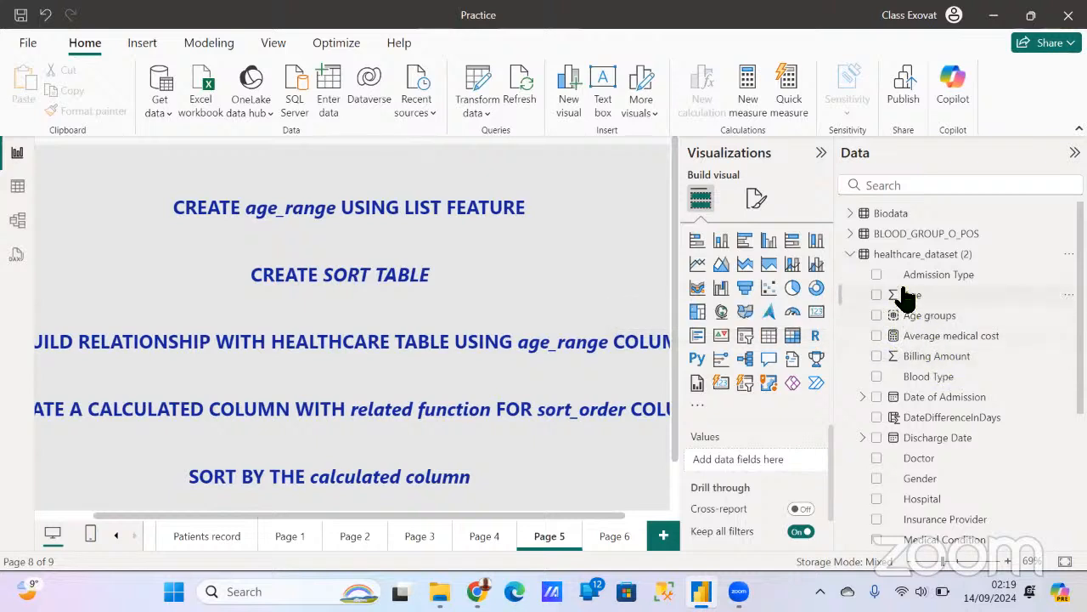
click(908, 296)
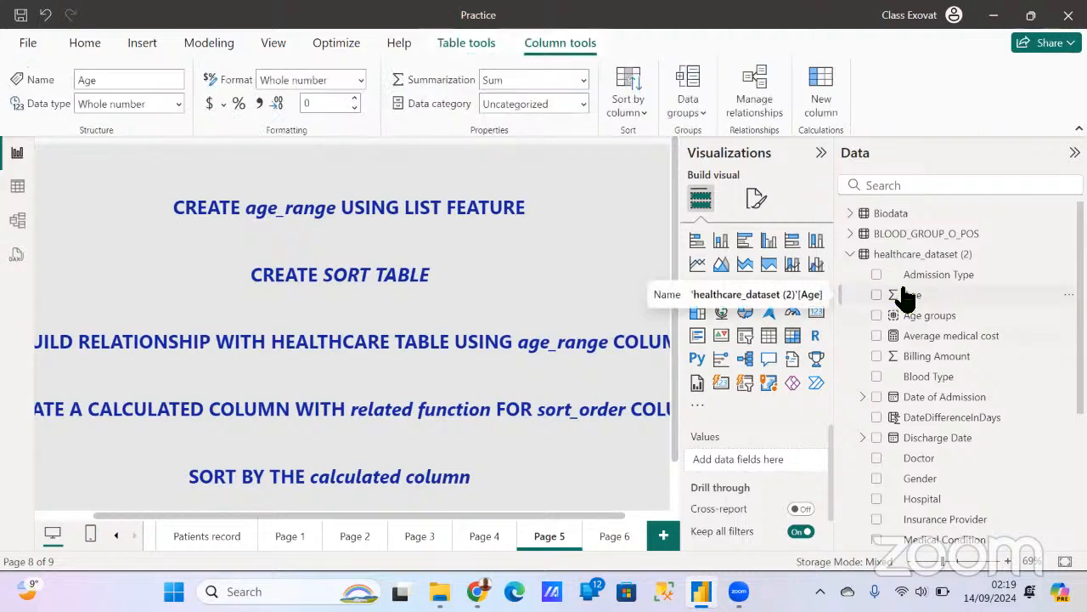
right_click(907, 296)
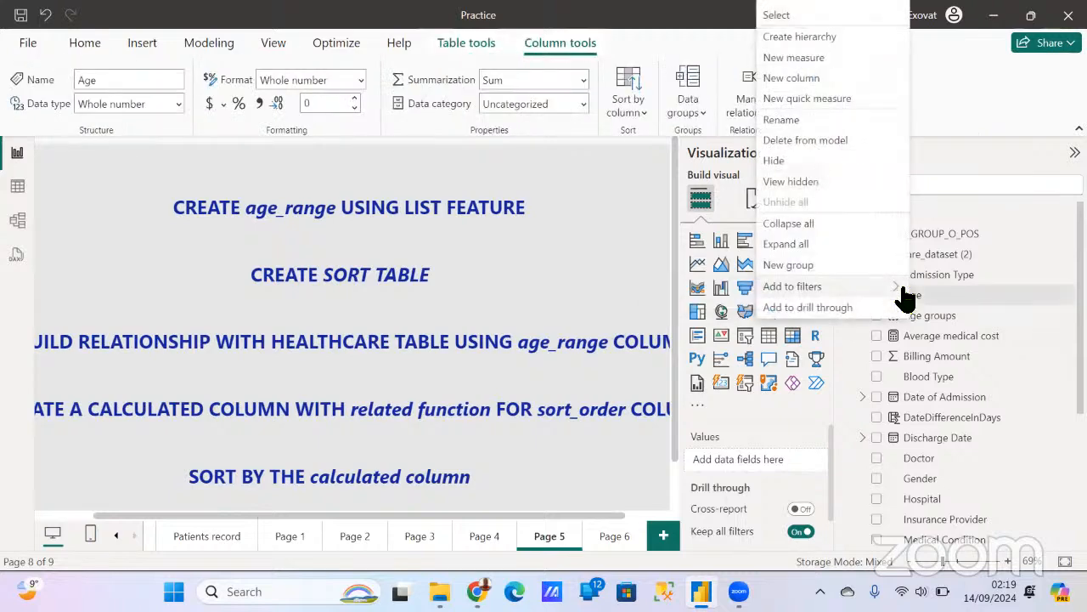
click(799, 265)
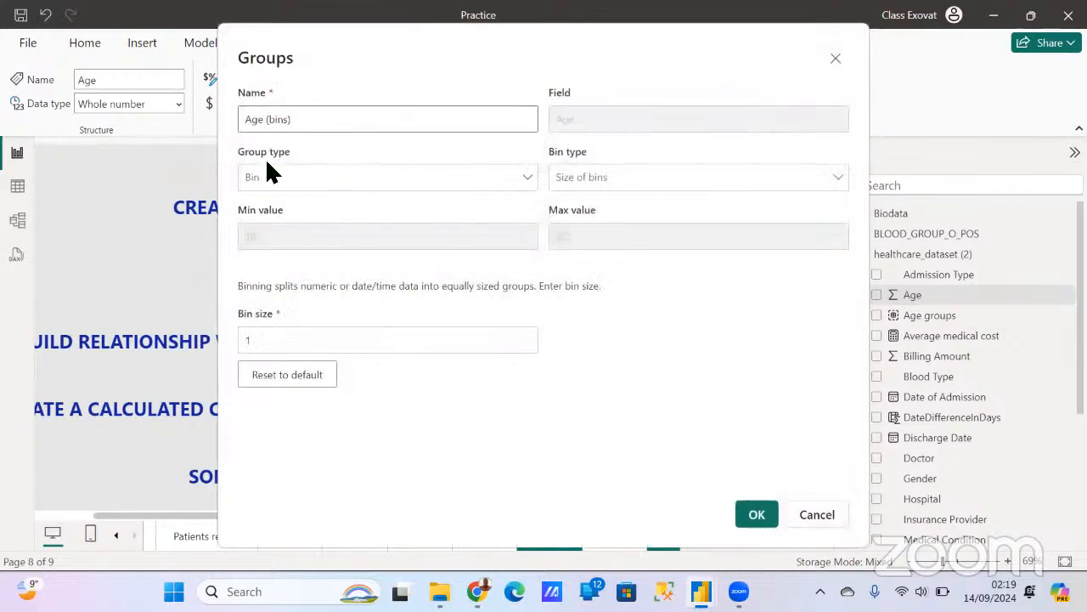
click(516, 180)
click(391, 205)
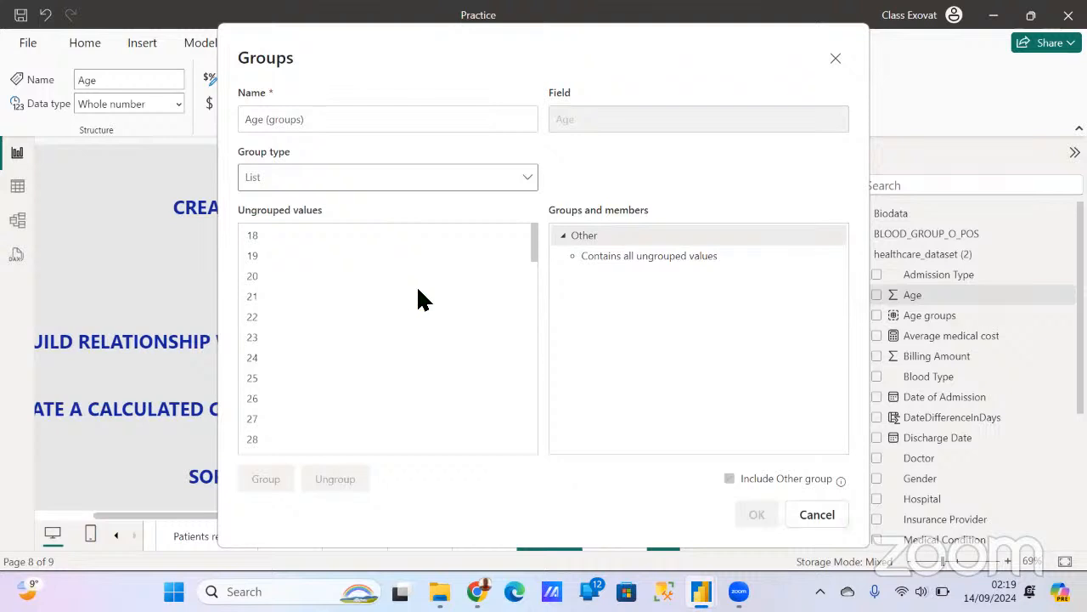
Step: Group the ungrouped age values 18 through 30 together
click(255, 239)
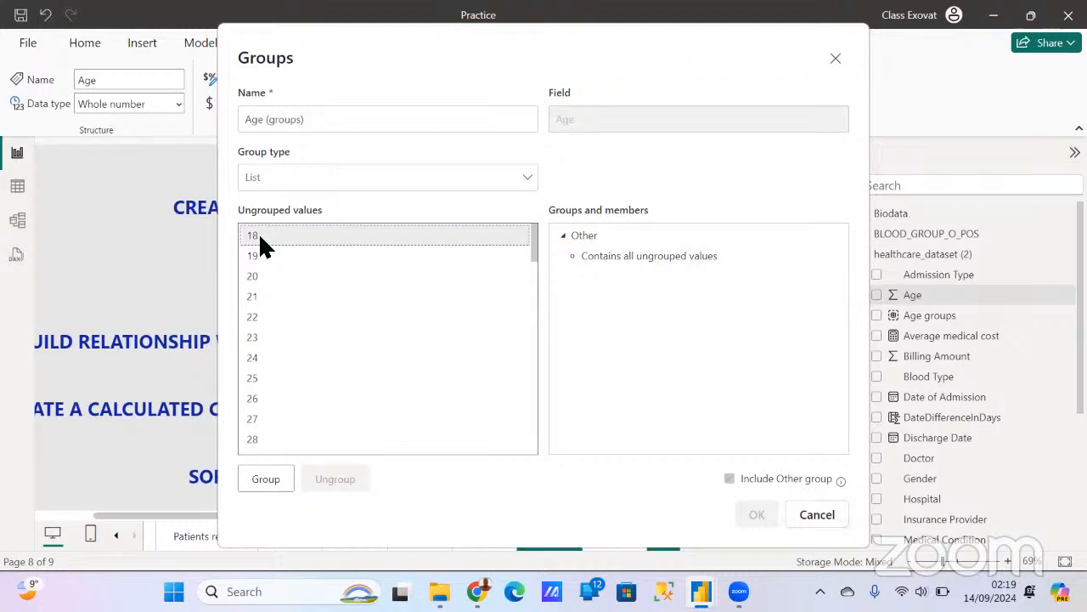
shift+click(260, 255)
shift+click(253, 276)
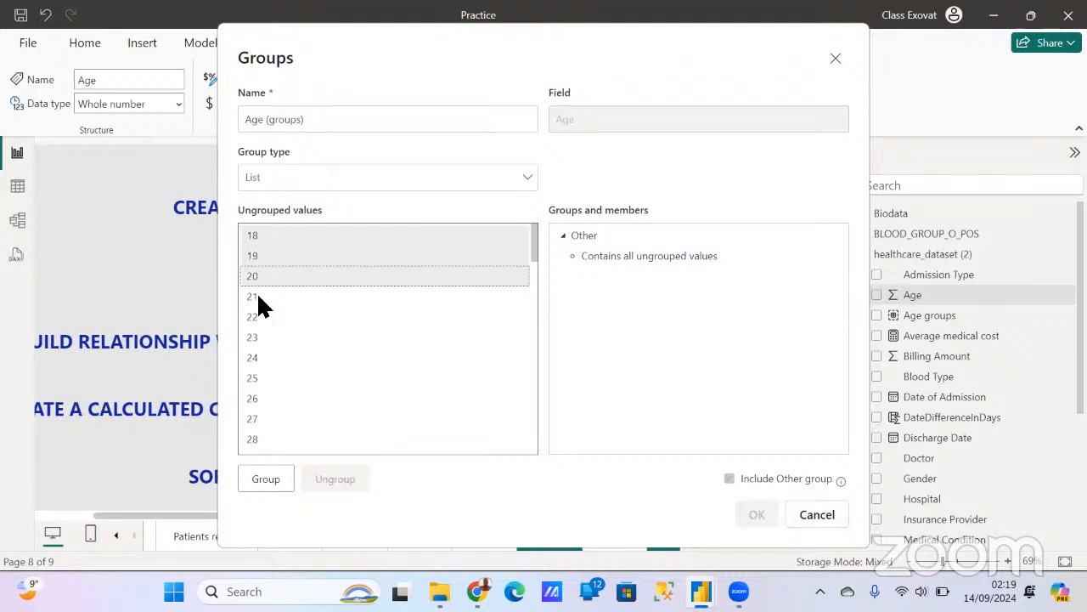
shift+click(255, 296)
shift+click(256, 316)
shift+click(255, 336)
shift+click(255, 359)
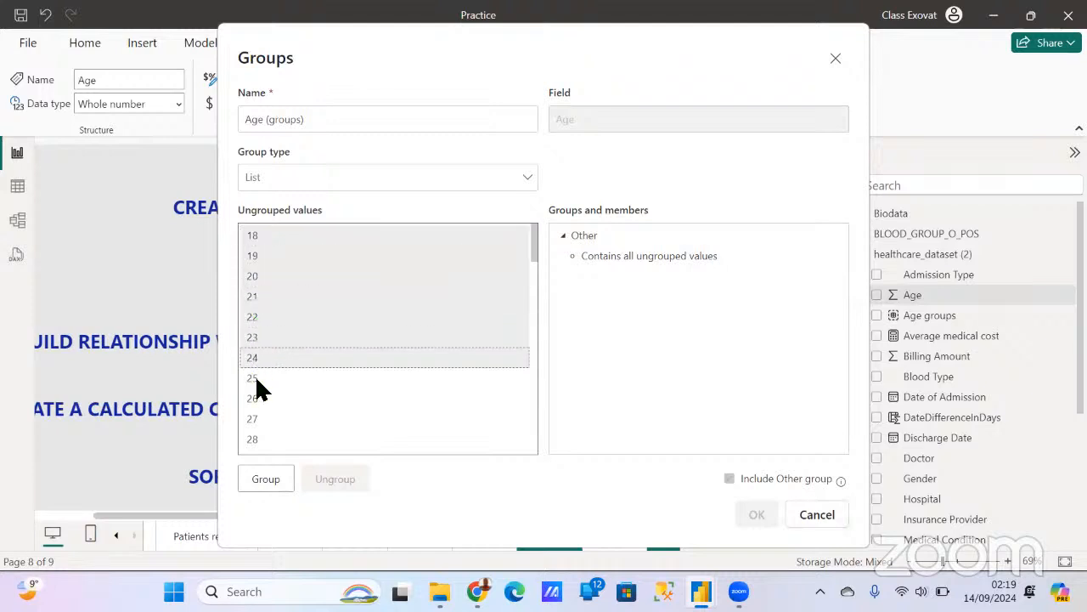
shift+click(258, 378)
shift+click(260, 397)
shift+click(255, 423)
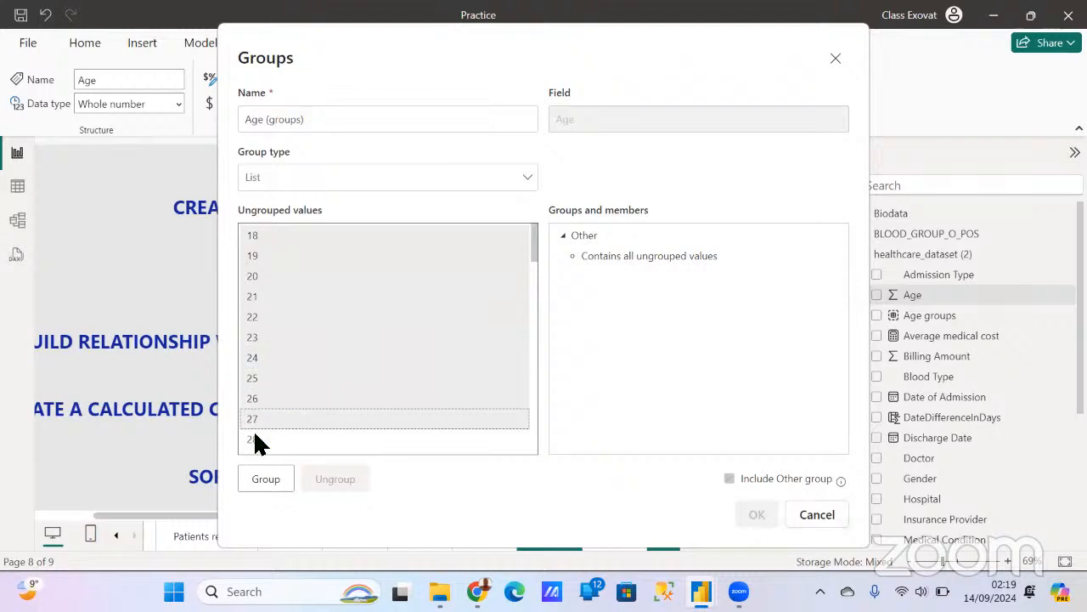
shift+click(255, 434)
scroll(332, 399, down, 2)
scroll(336, 396, down, 1)
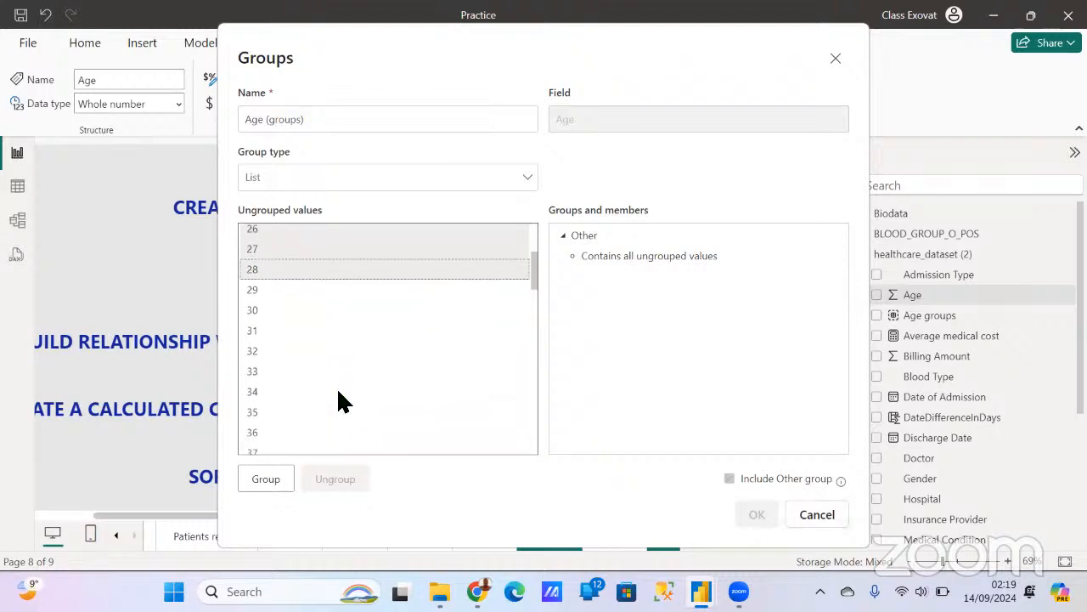
shift+click(255, 297)
shift+click(255, 311)
click(267, 478)
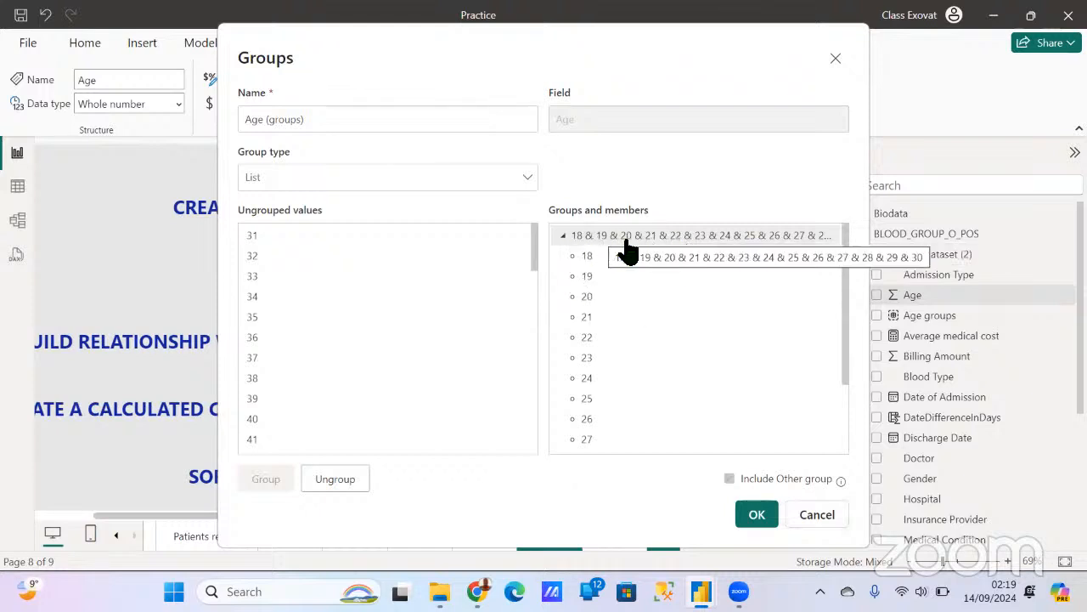
Step: Rename the group containing ages 18 to 30 as "Younger adults"
double_click(687, 238)
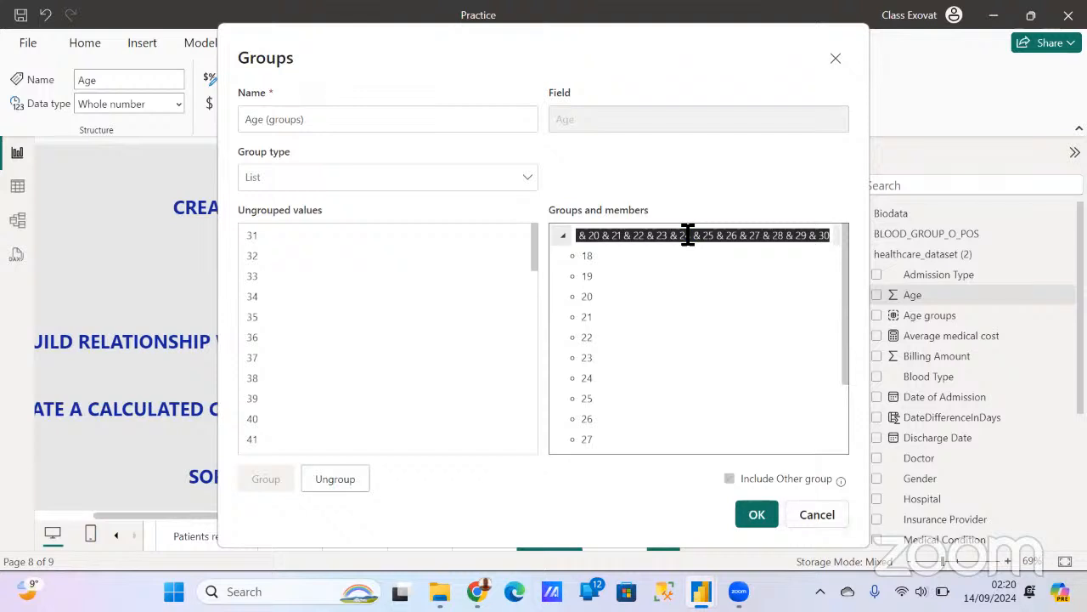
text(Younger)
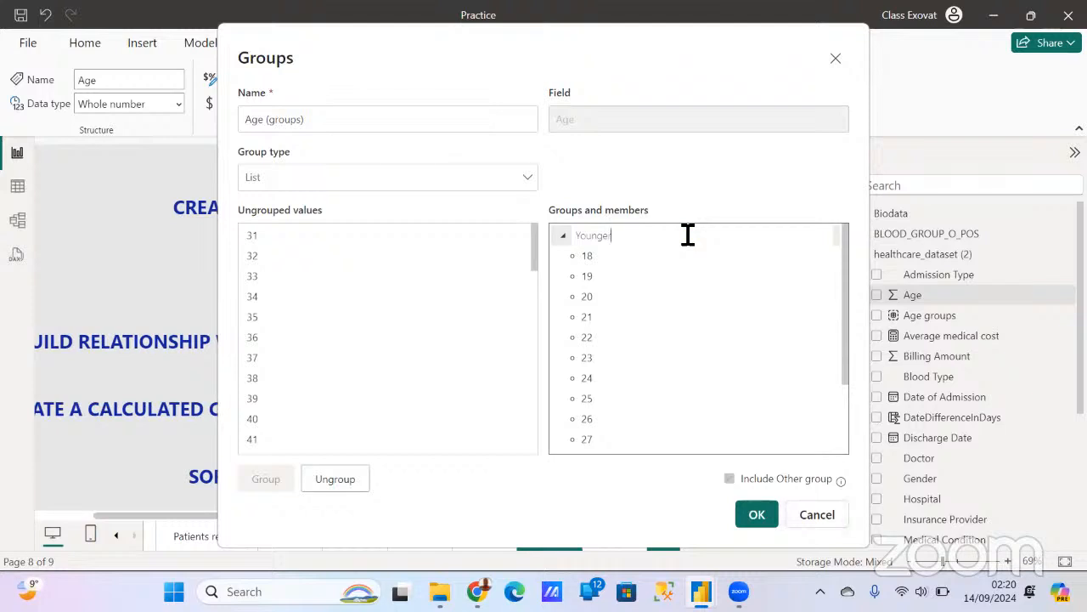
text( o)
key(BackSpace)
text(adults)
key(Return)
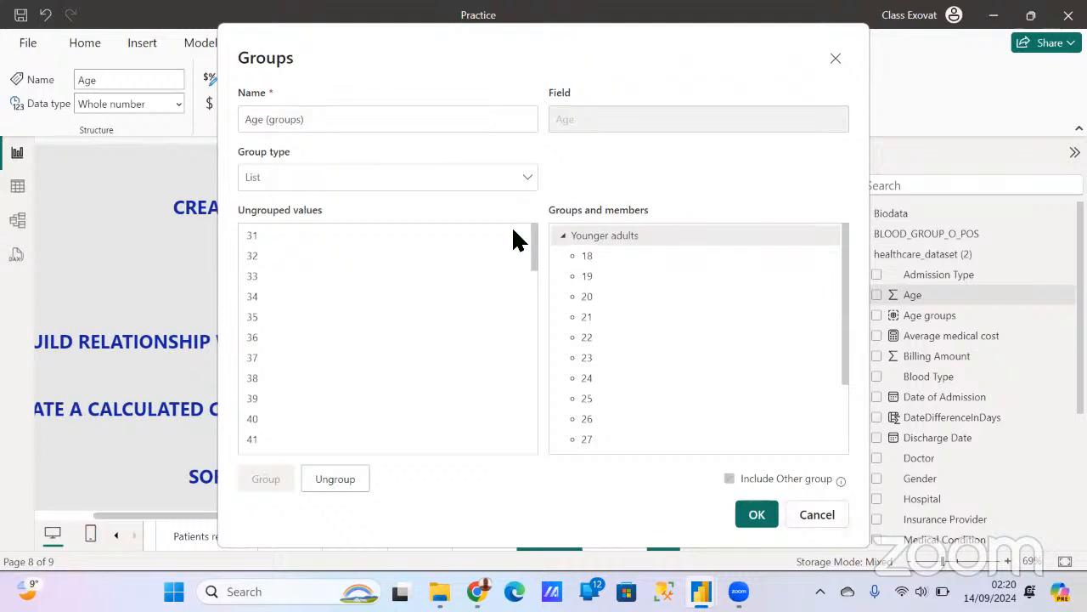
Step: Group the ungrouped age values 31 through 45 together
click(288, 239)
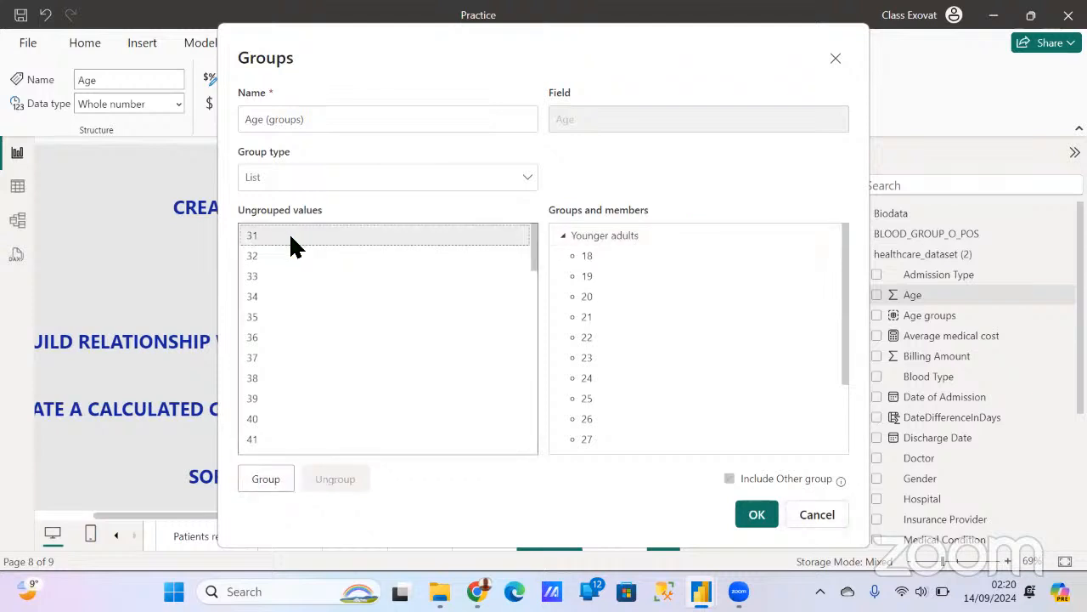
ctrl+click(251, 255)
ctrl+click(273, 281)
ctrl+click(268, 297)
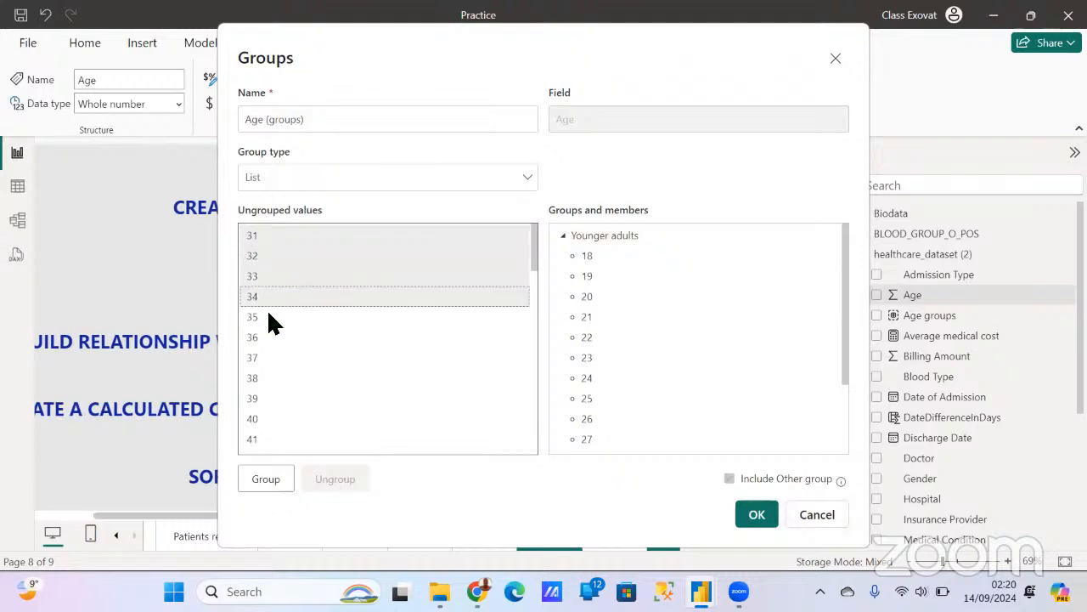
ctrl+click(267, 317)
ctrl+click(268, 337)
ctrl+click(269, 357)
ctrl+click(269, 378)
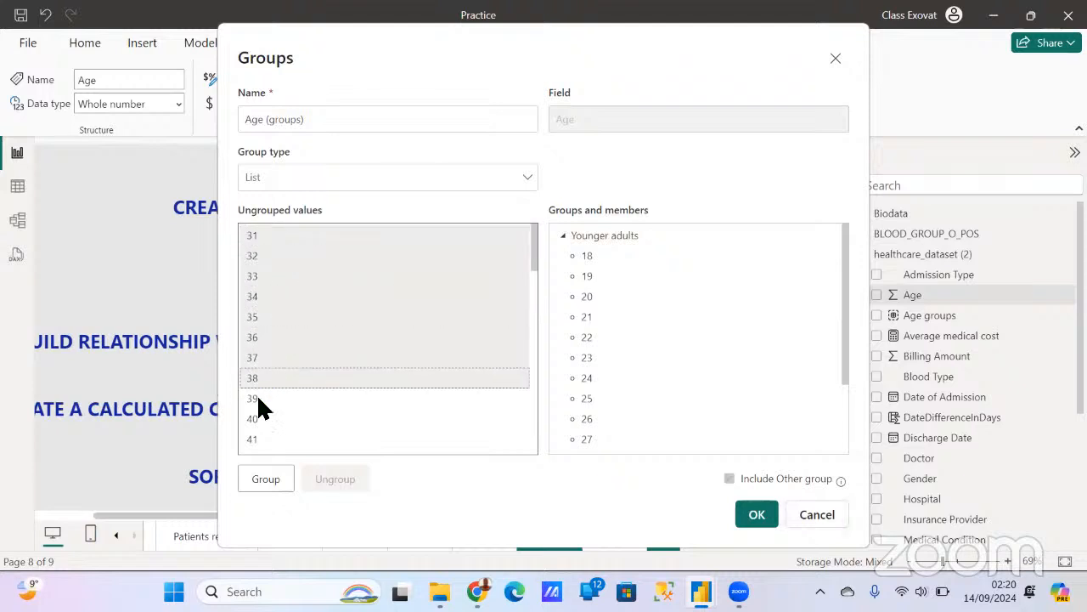
ctrl+click(259, 398)
ctrl+click(261, 419)
ctrl+click(256, 439)
scroll(289, 416, down, 4)
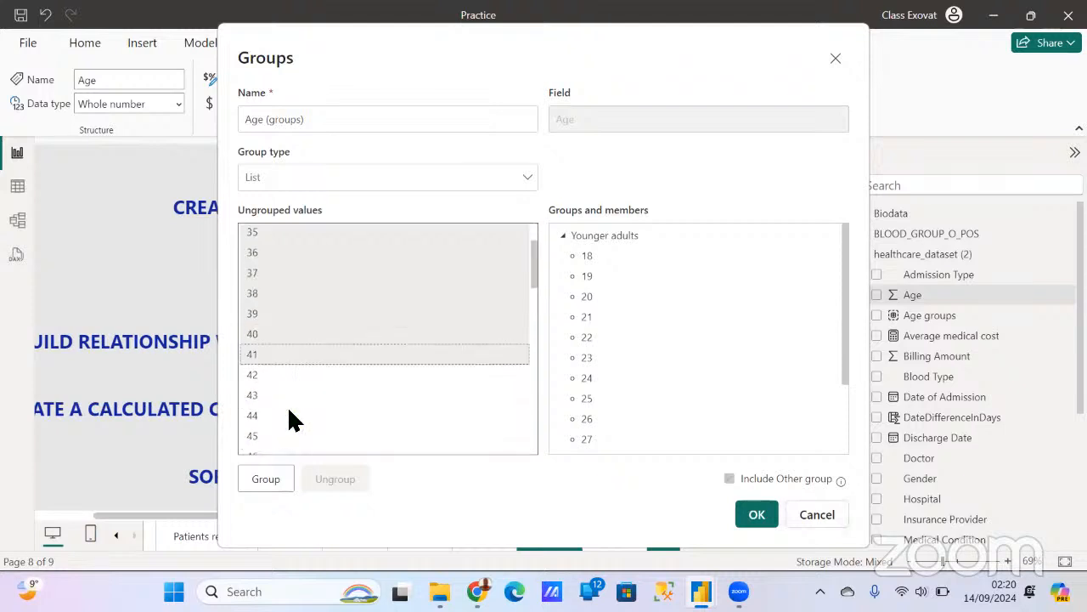
ctrl+click(274, 290)
ctrl+click(261, 311)
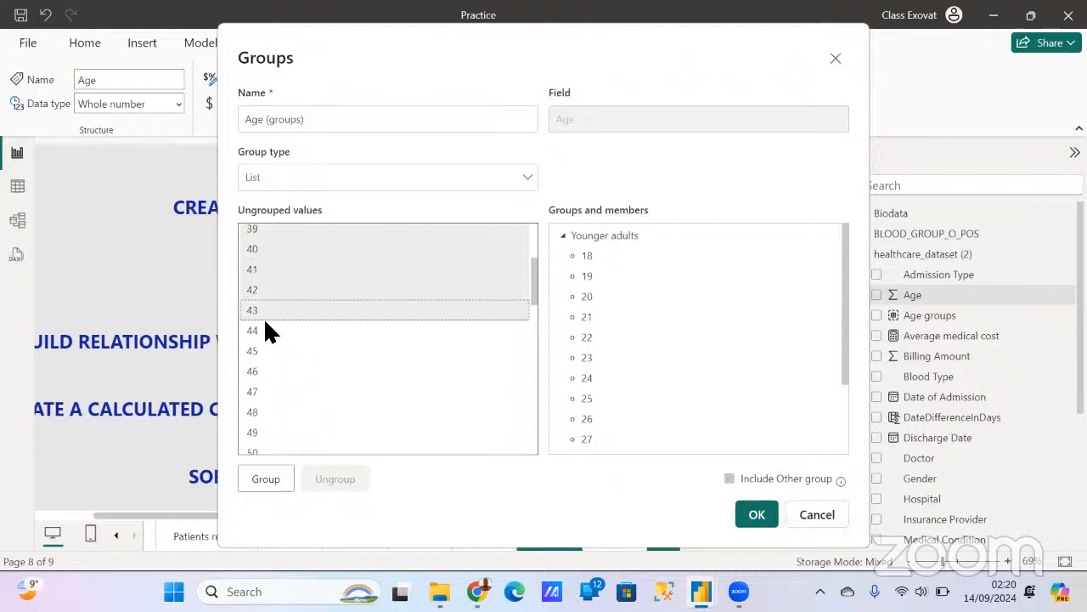
ctrl+click(264, 331)
ctrl+click(266, 352)
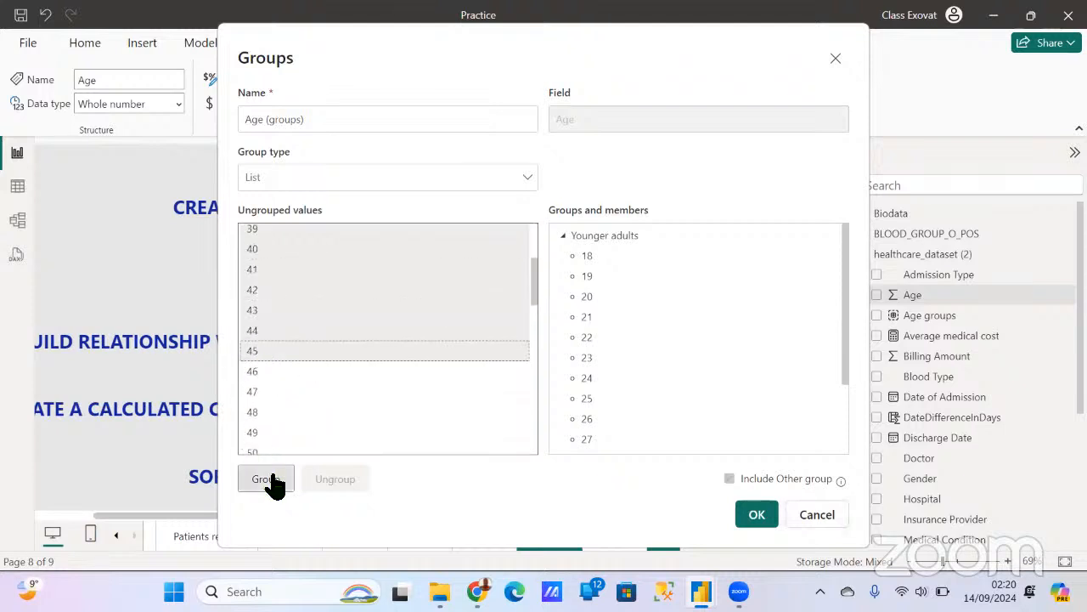
click(266, 479)
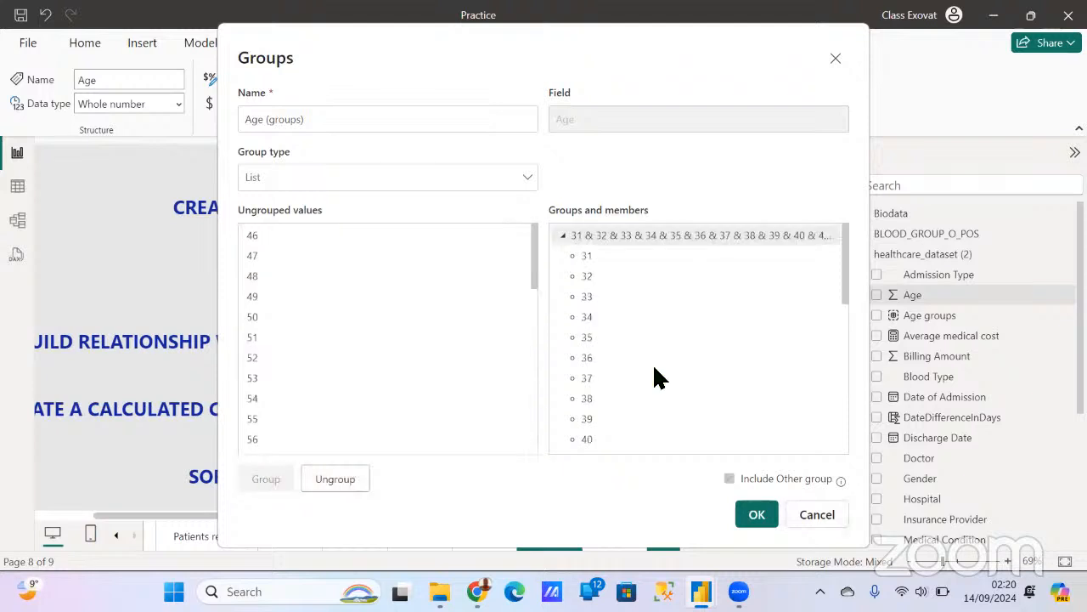
Step: Rename the group containing ages 31 to 45 as "Adults"
double_click(705, 238)
text(Ad)
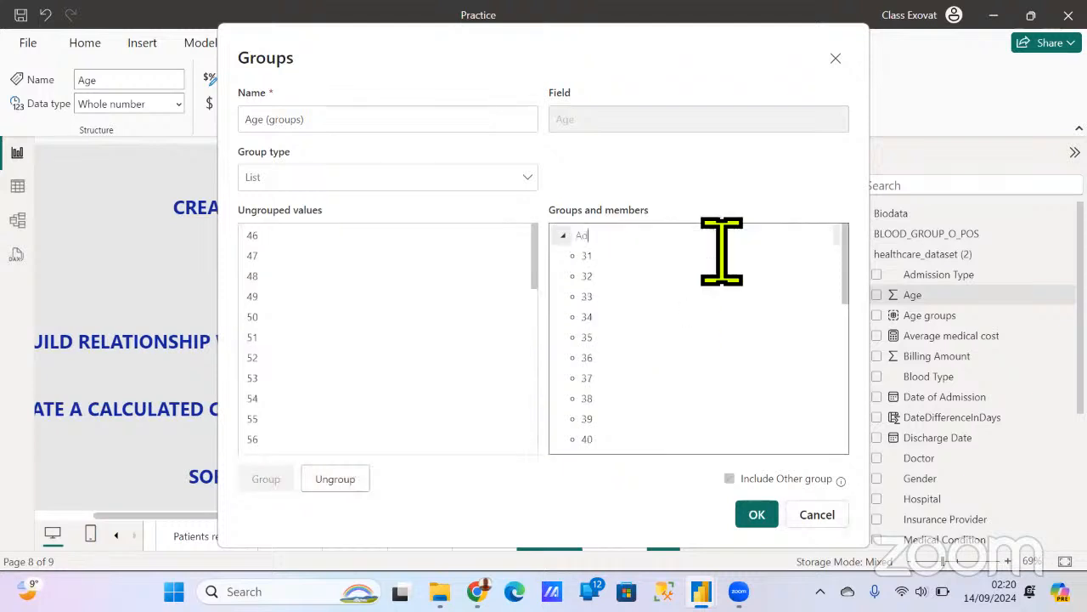
text(ults)
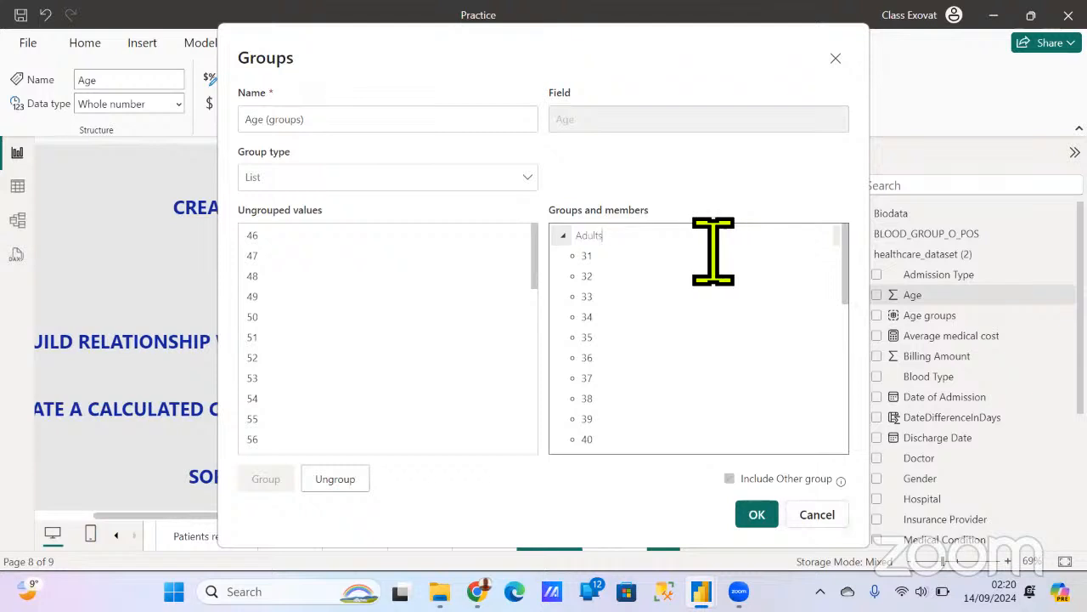
key(Return)
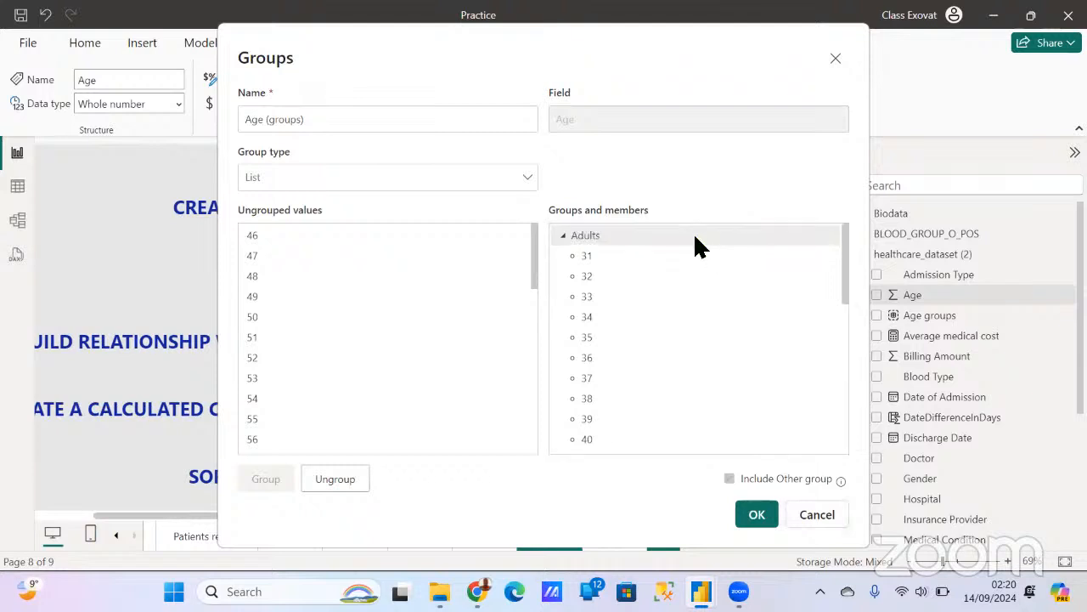
Step: Group the ungrouped age values 46 through 60 together
click(257, 235)
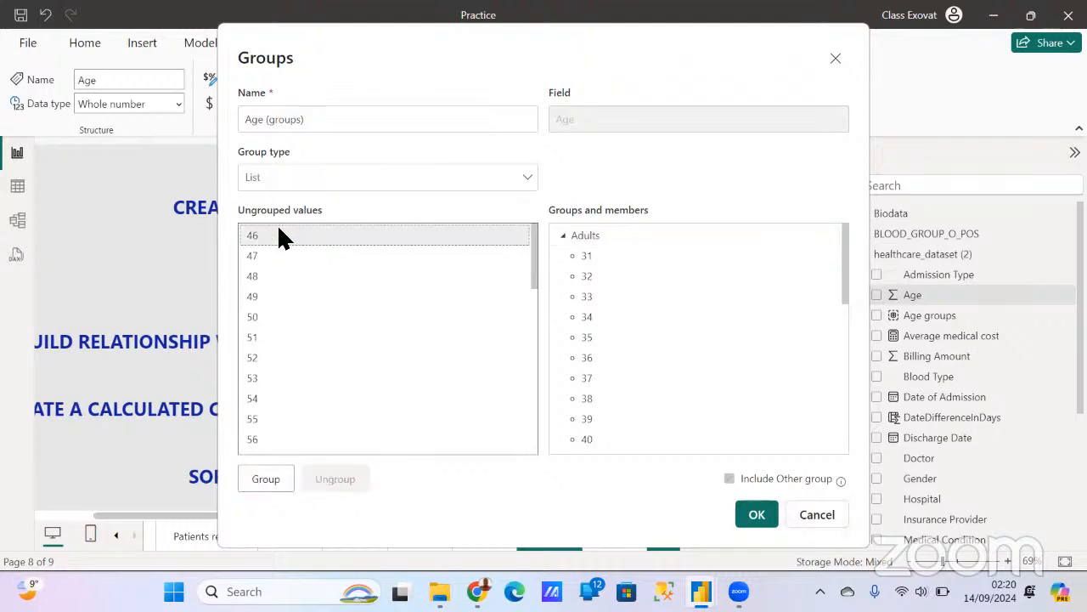
shift+click(260, 251)
drag(260, 277, 262, 440)
scroll(329, 387, down, 3)
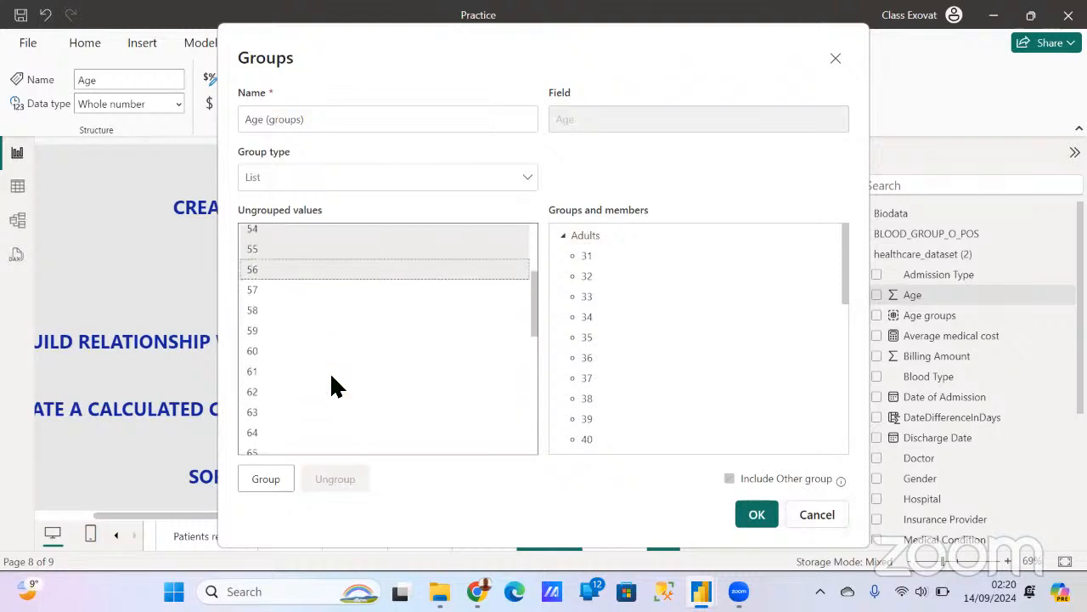
drag(265, 282, 262, 359)
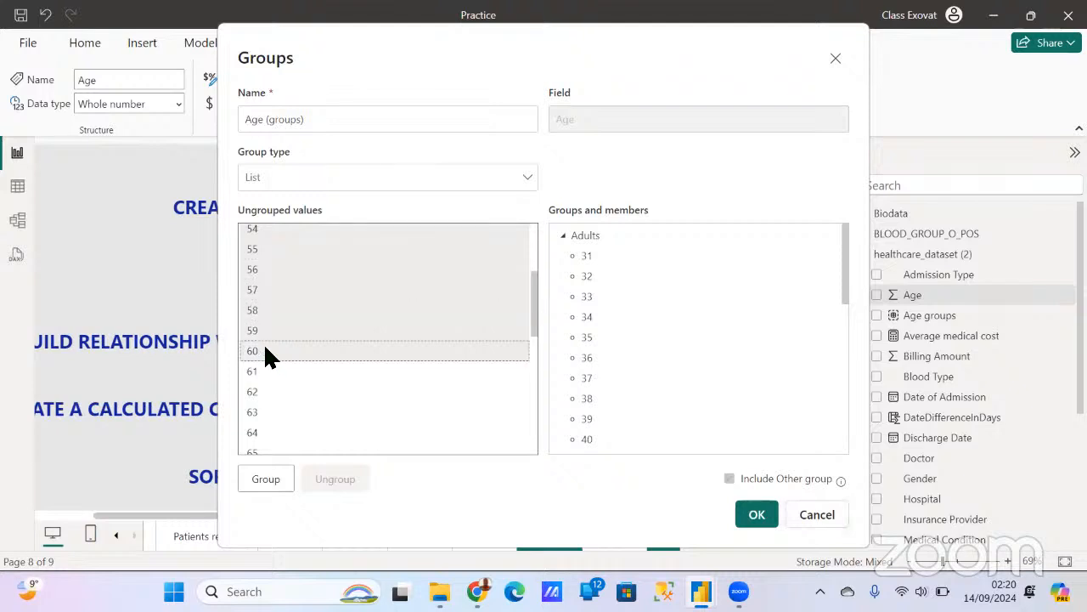
click(266, 481)
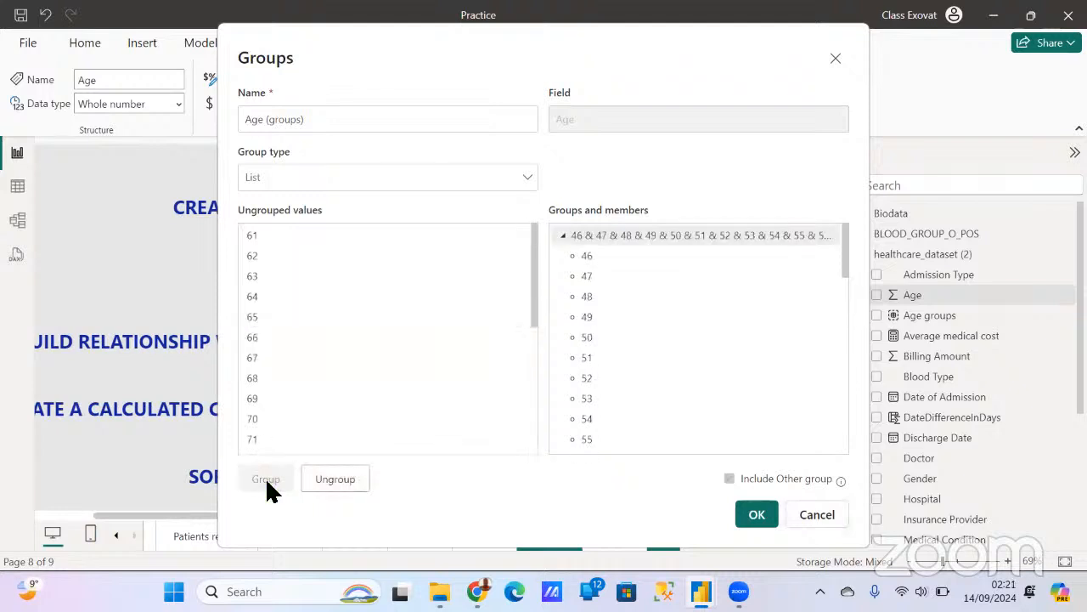
Step: Rename the group containing ages 46 to 60 as "Older adults"
double_click(710, 238)
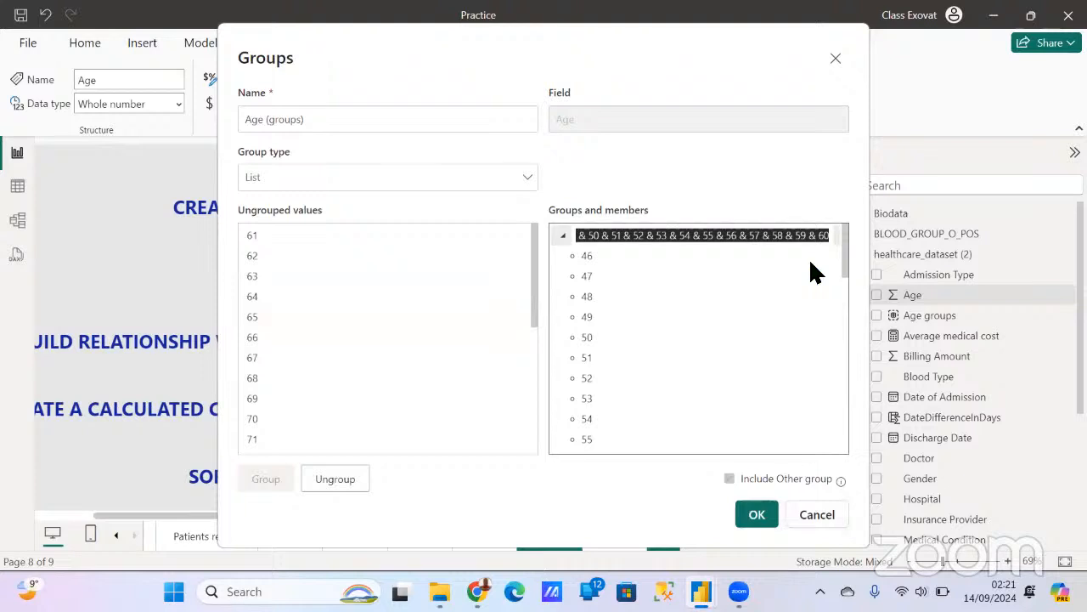
text(O)
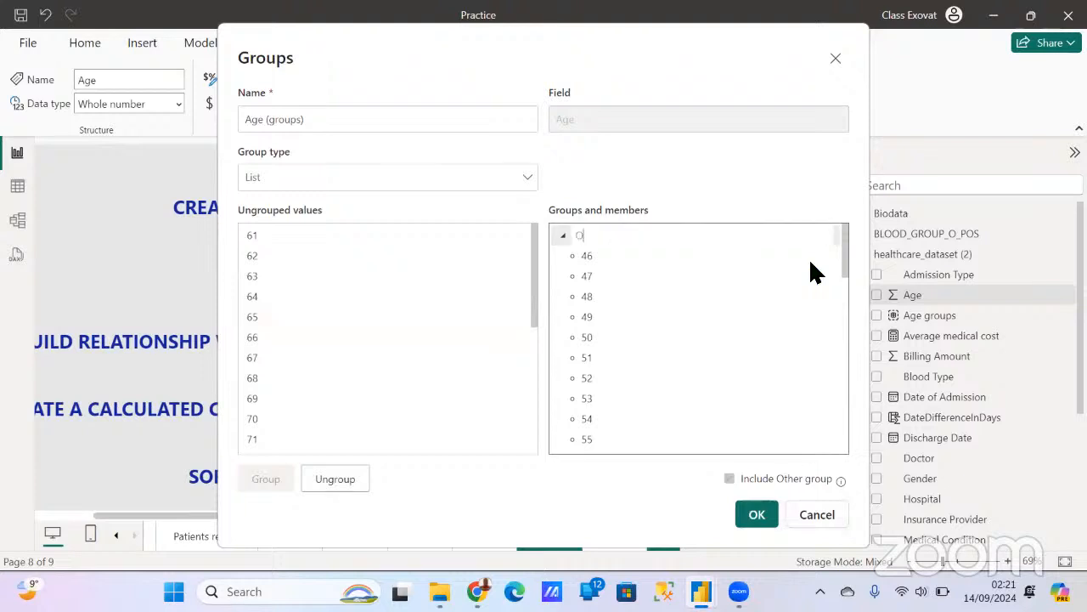
text(lder adults)
key(Return)
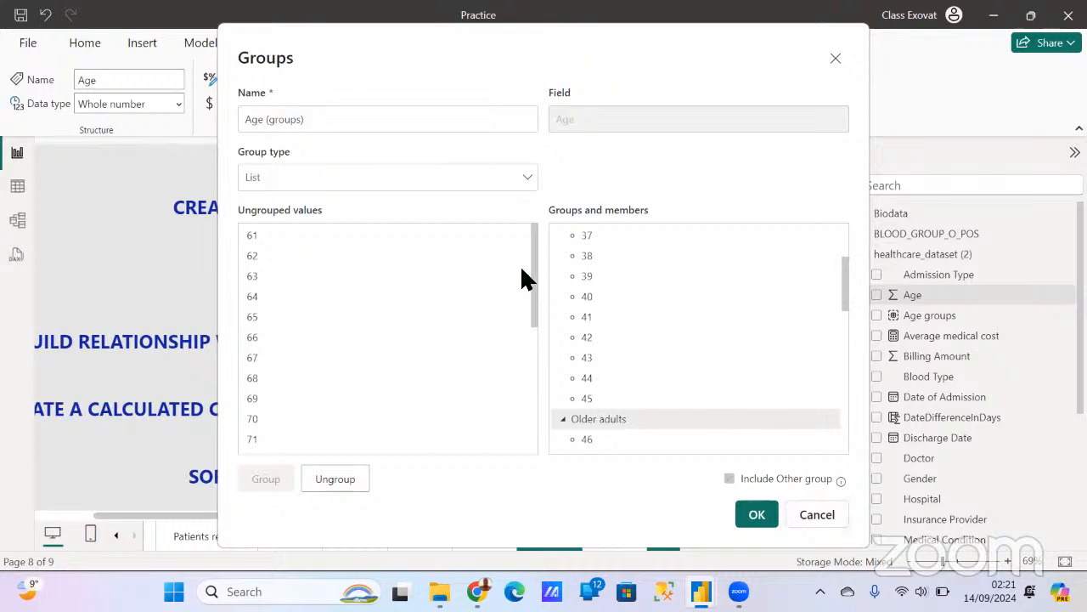
click(253, 235)
drag(295, 245, 265, 437)
scroll(296, 407, down, 3)
scroll(295, 391, up, 2)
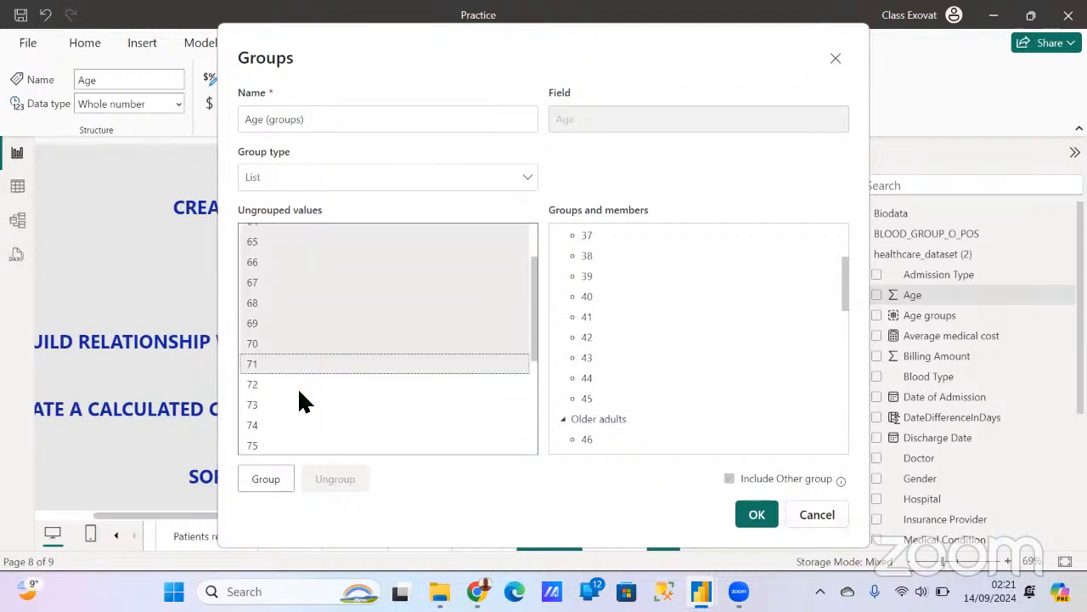
scroll(295, 386, down, 3)
drag(280, 254, 263, 404)
ctrl+click(263, 402)
click(261, 423)
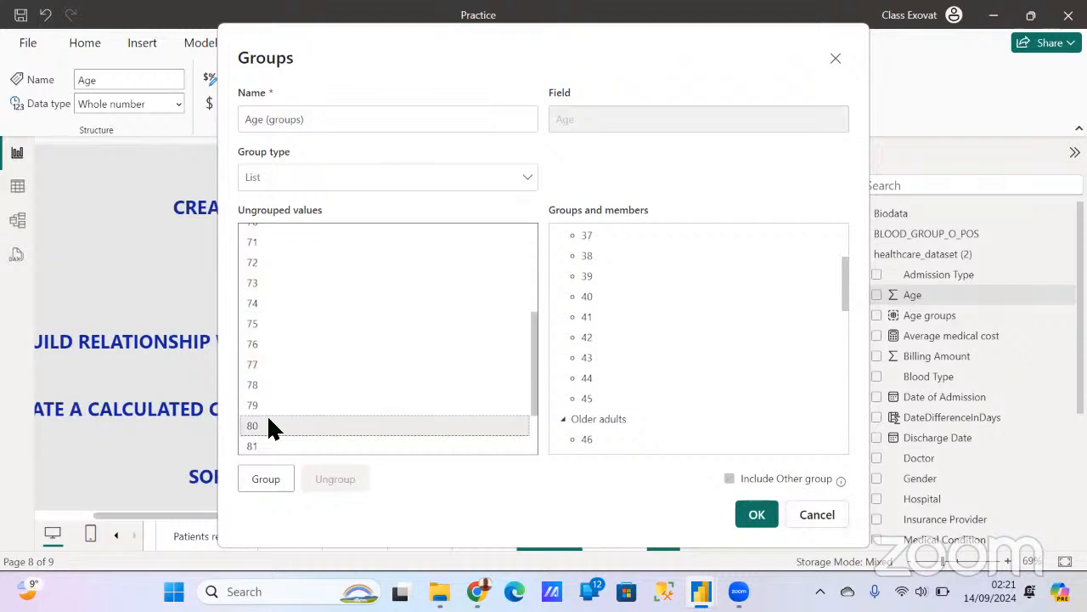
Step: Group all remaining ungrouped age values, 61 through 85, together
scroll(282, 422, down, 2)
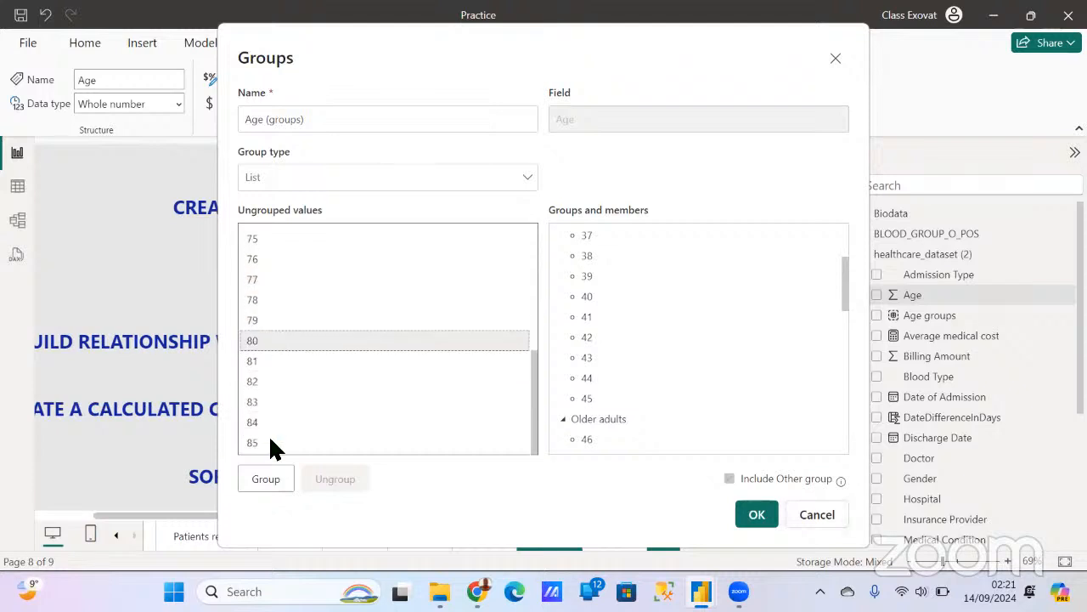
click(262, 443)
drag(270, 423, 342, 348)
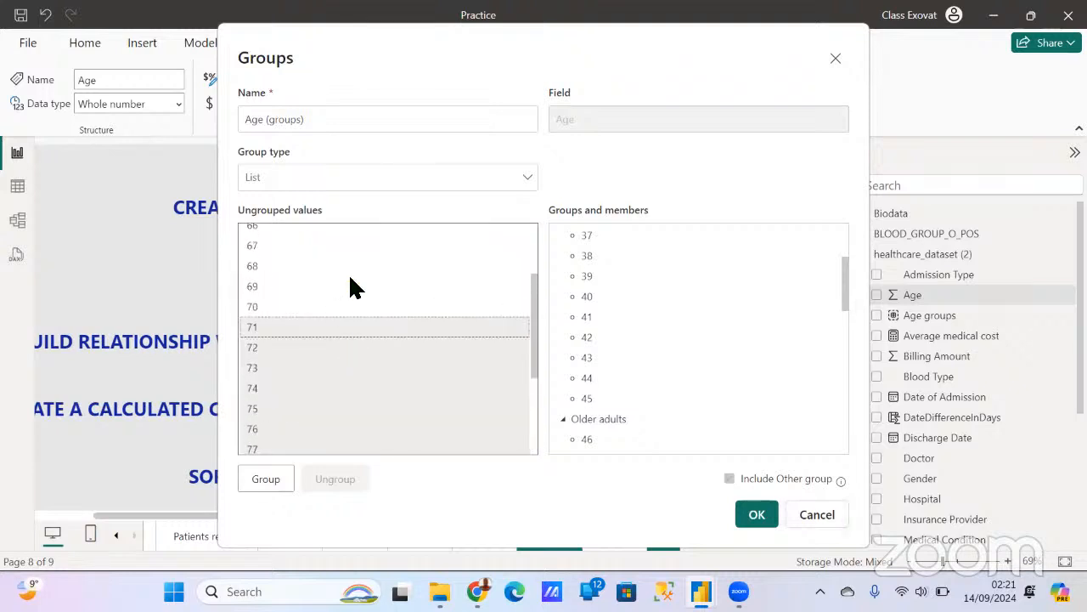
drag(358, 243, 410, 272)
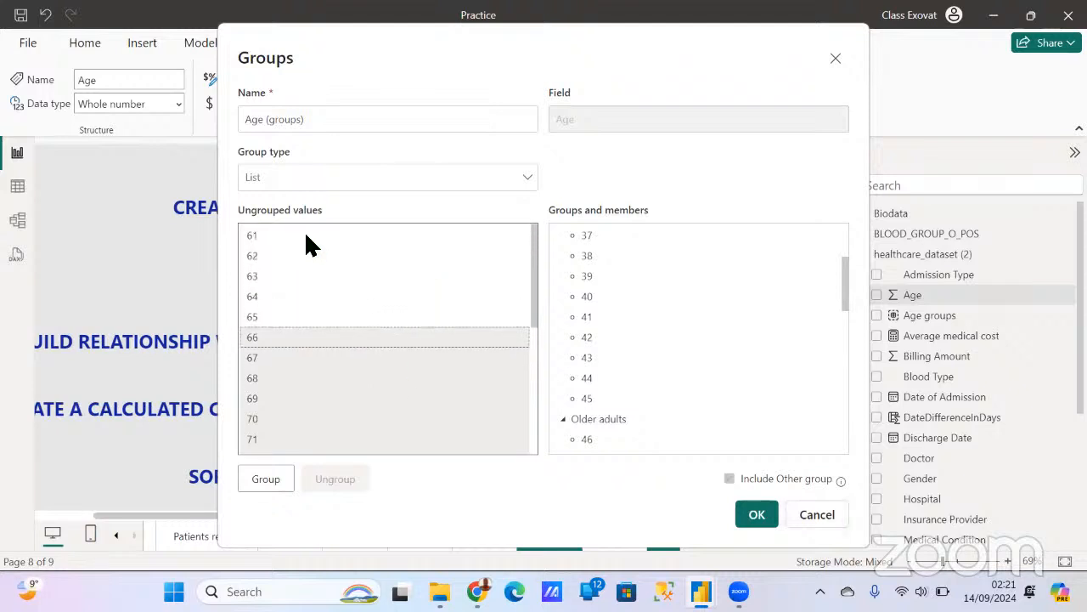
drag(302, 233, 303, 235)
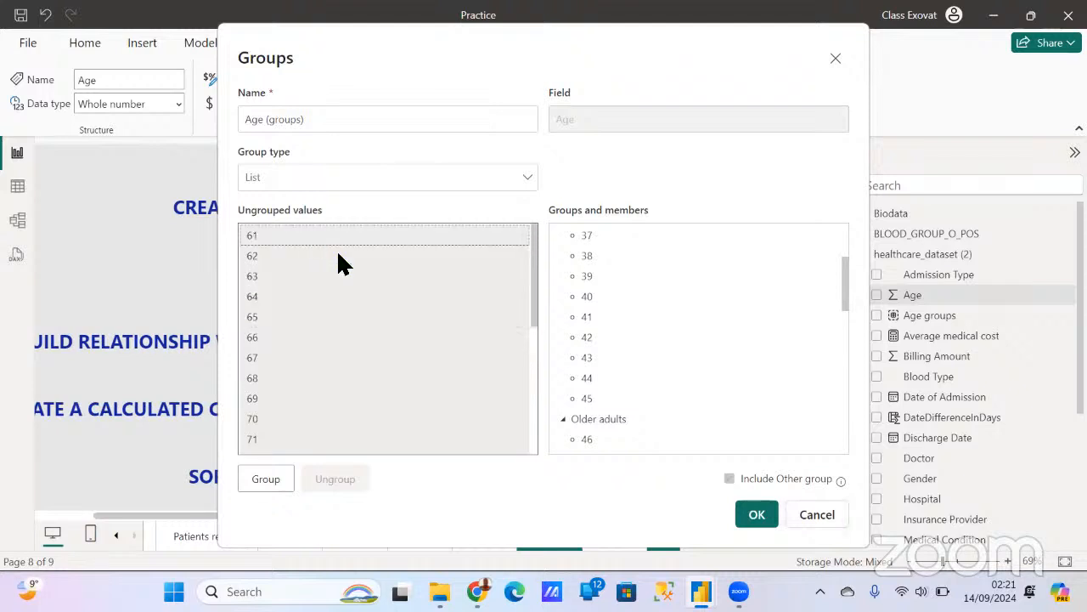
click(265, 480)
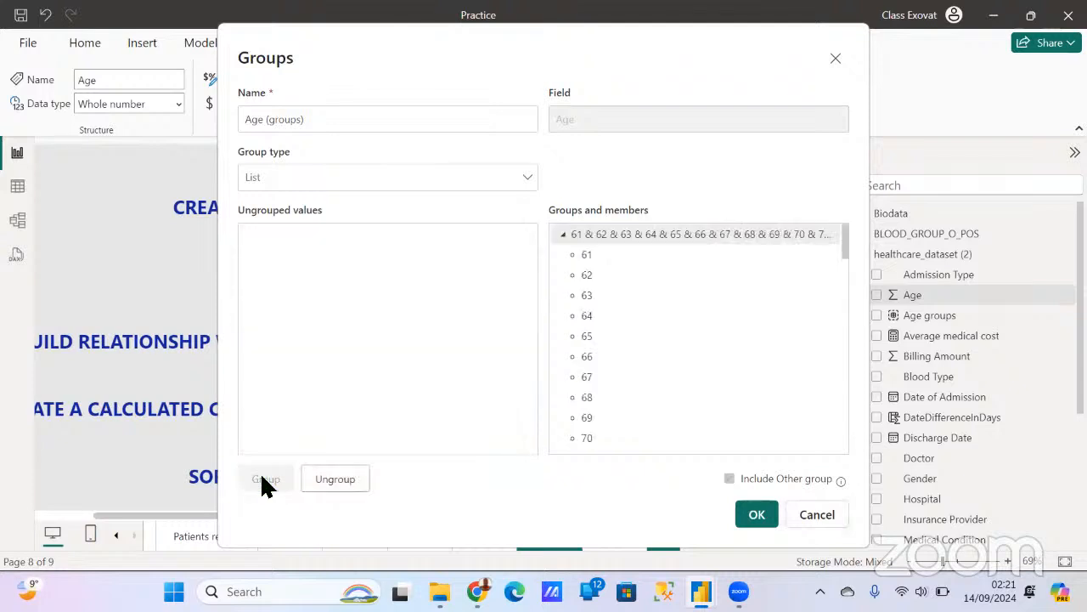
Step: Rename the group containing ages 61 to 85 as "Elderly"
double_click(714, 237)
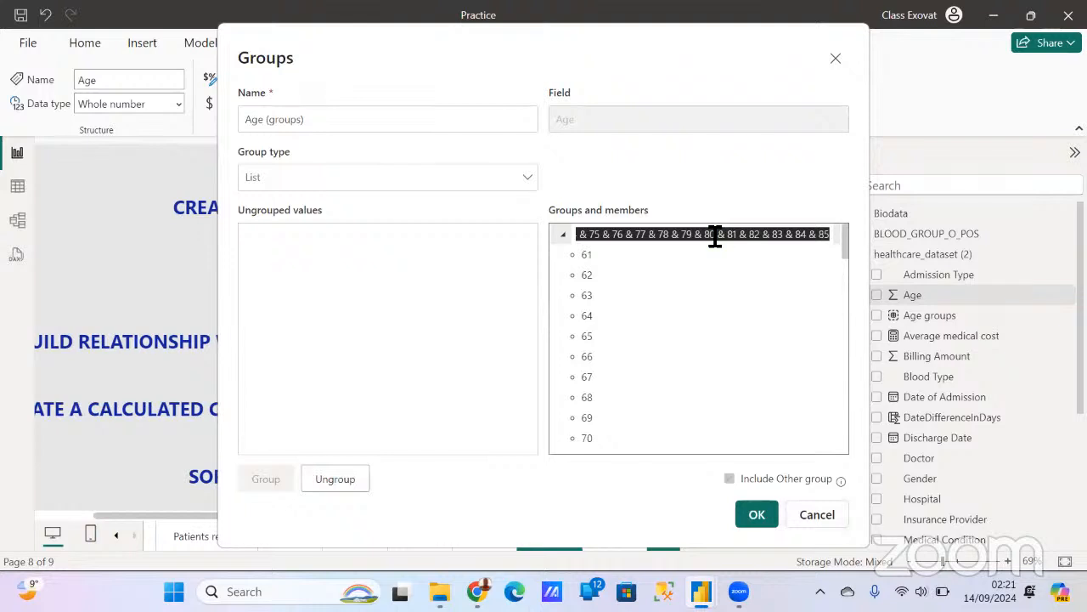
text(E)
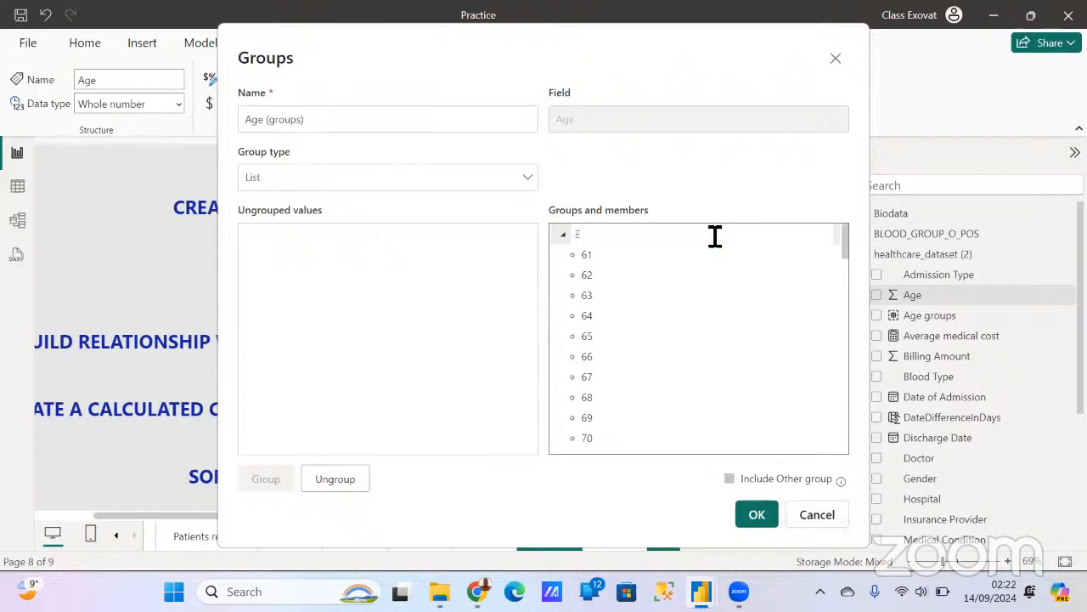
text(lderly)
key(Return)
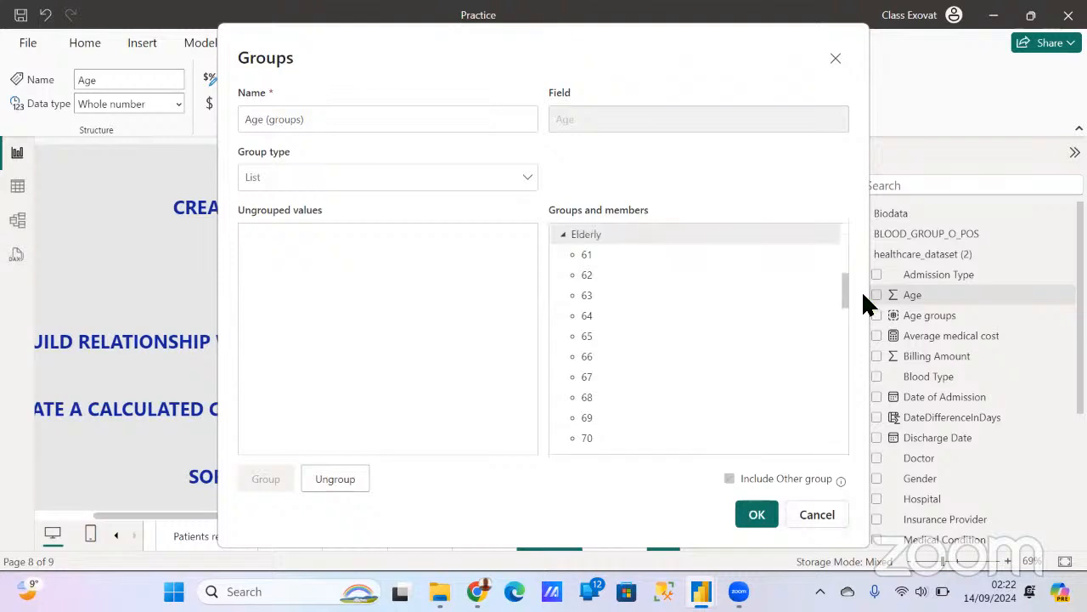
Step: Name the new age grouping field "Age classfc" and create it
click(362, 122)
key(BackSpace)
key(BackSpace)
key(BackSpace)
key(BackSpace)
key(BackSpace)
key(BackSpace)
key(BackSpace)
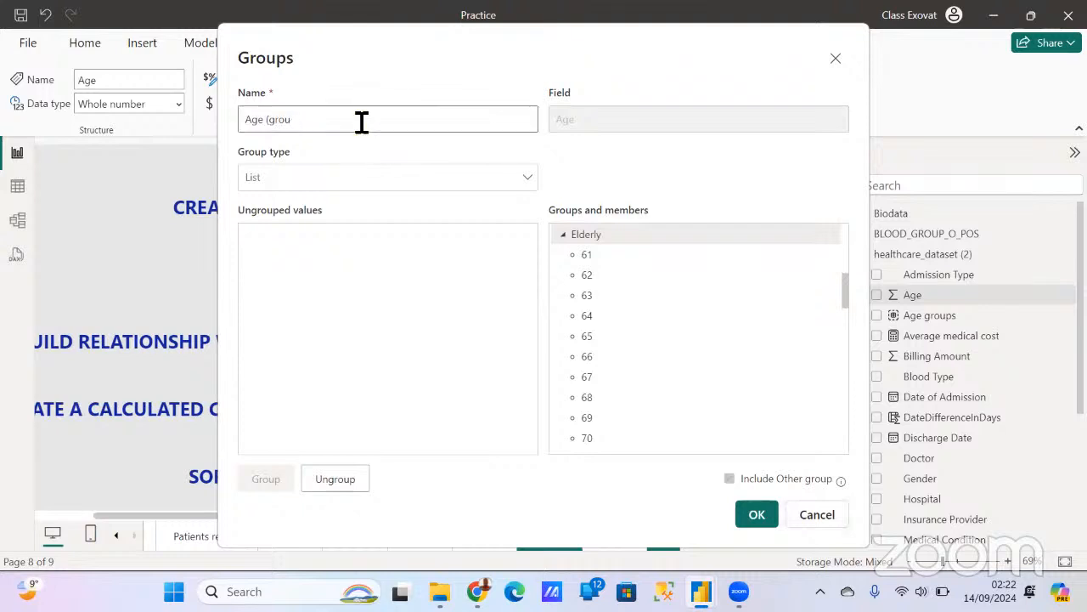
key(BackSpace)
text(class)
text(if)
click(753, 515)
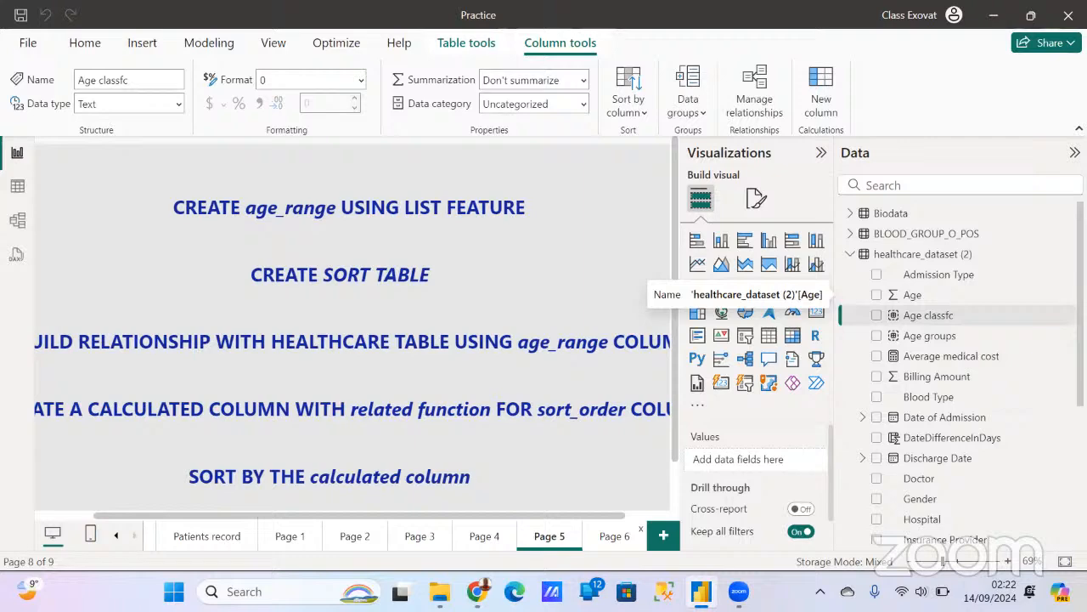
Step: Add an empty clustered column chart on Page 6, beside the existing Age groups chart
click(614, 536)
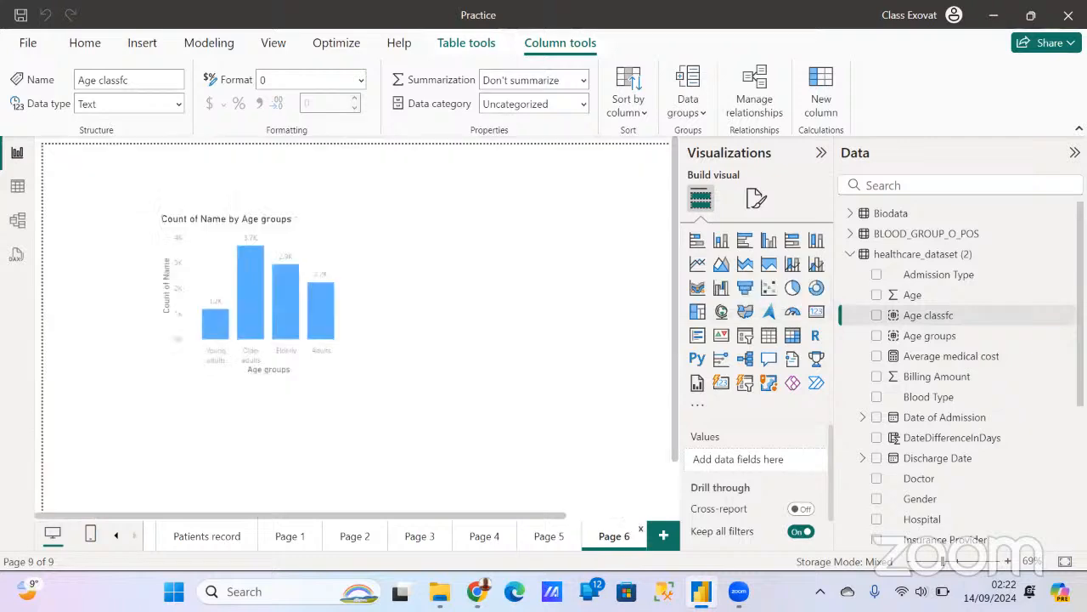
click(333, 254)
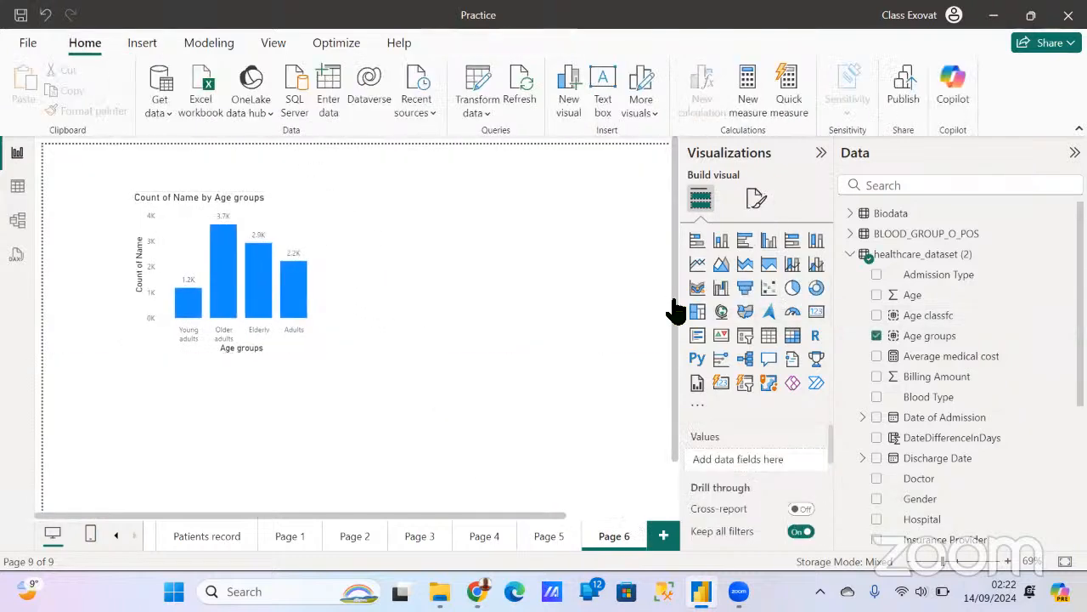
click(715, 242)
drag(280, 484, 574, 278)
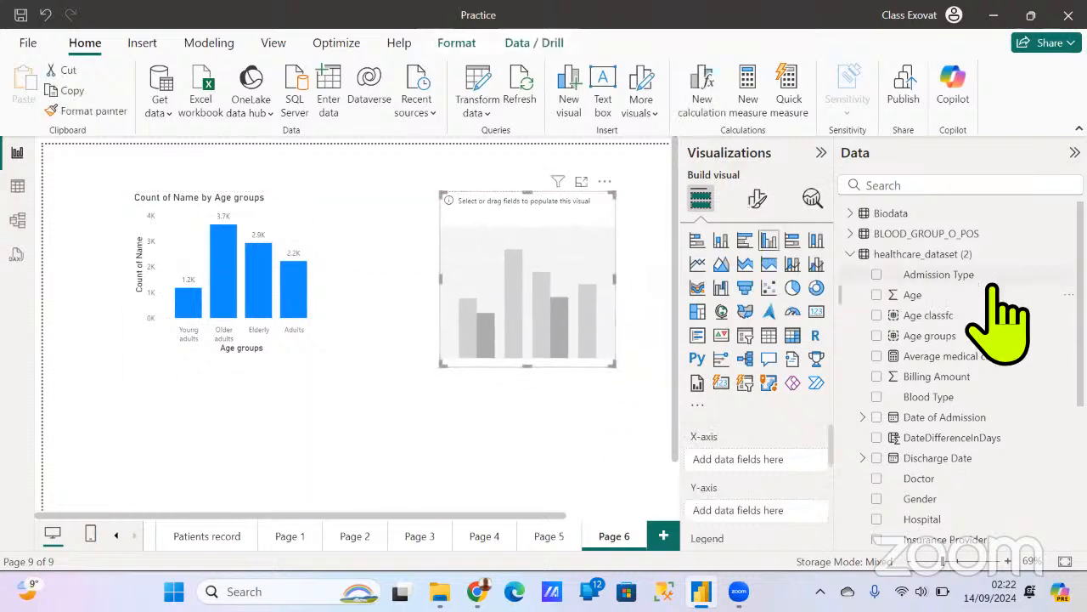
Step: Populate the new column chart with Age classfc on the X-axis and the count of Name on the Y-axis
drag(934, 316, 772, 466)
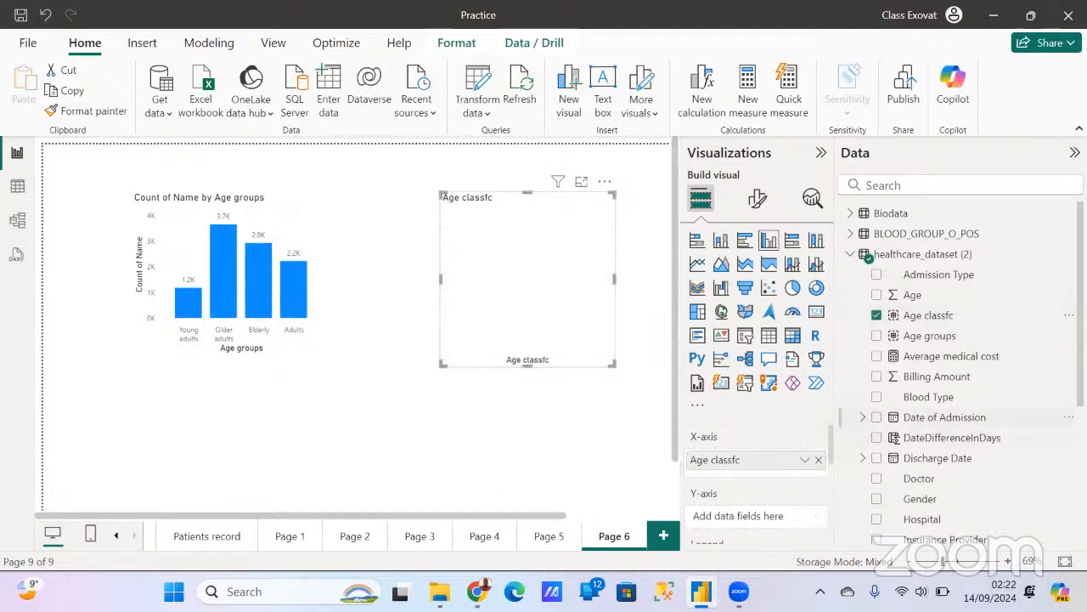
scroll(966, 489, down, 3)
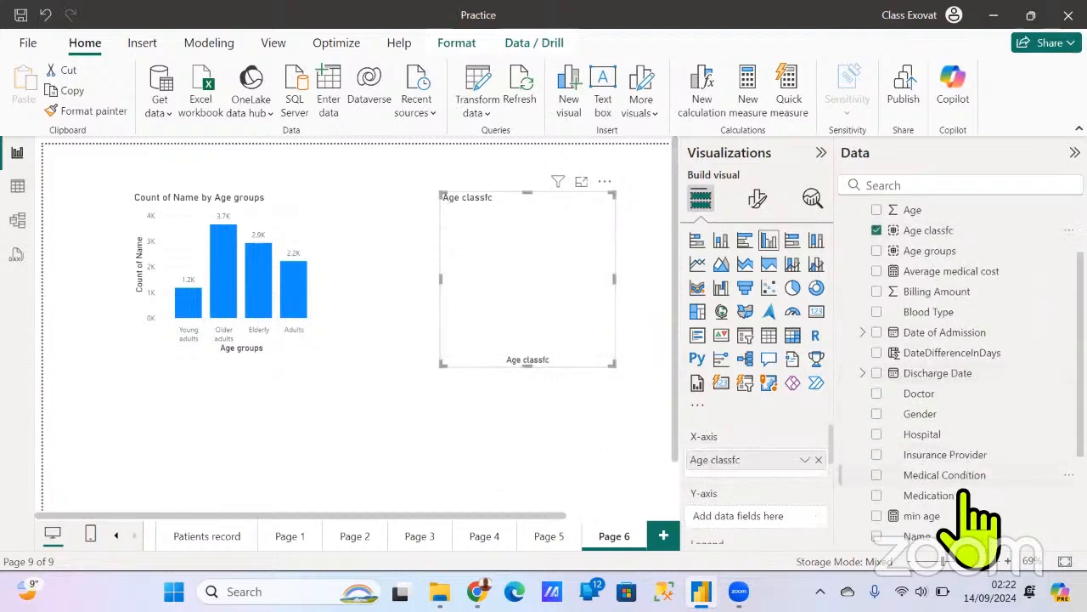
mouse_move(917, 536)
mouse_down()
mouse_move(669, 526)
mouse_move(749, 517)
mouse_up()
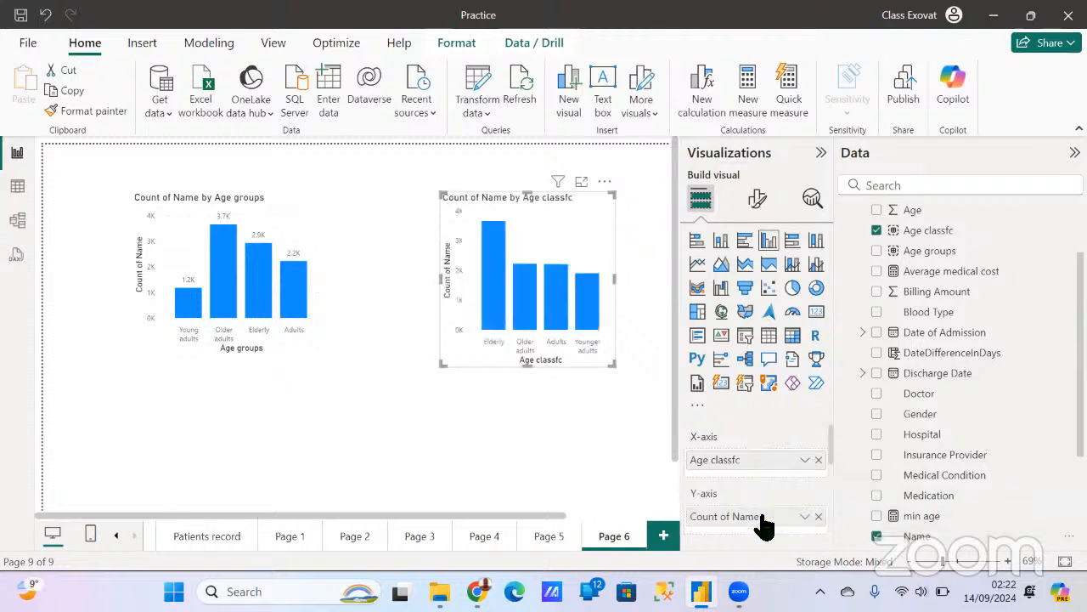
Step: Turn on data labels for the Count of Name by Age classfc column chart
click(760, 200)
scroll(752, 425, down, 2)
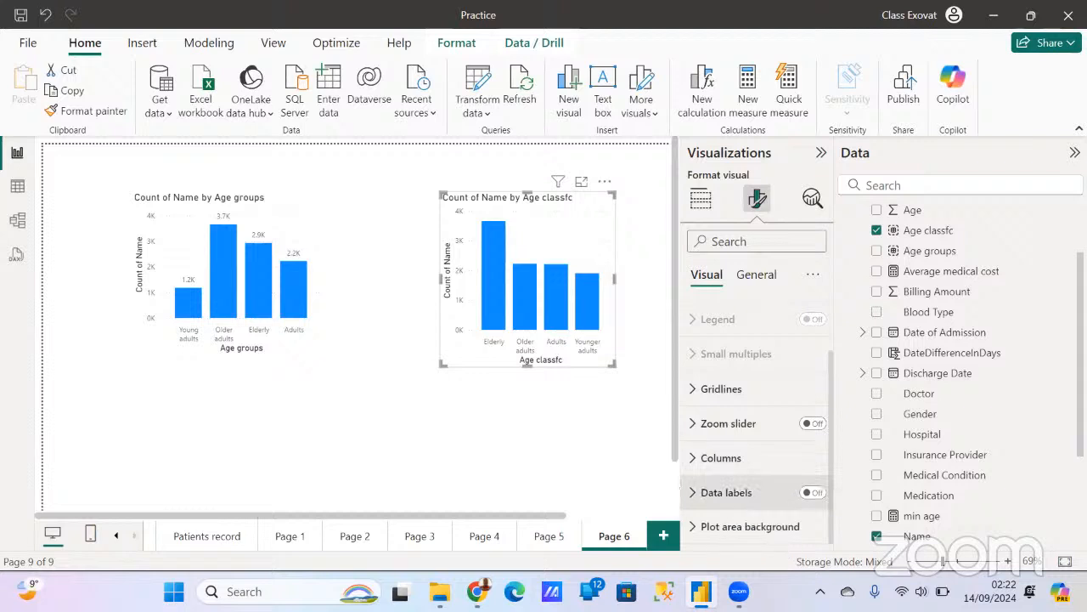
click(813, 491)
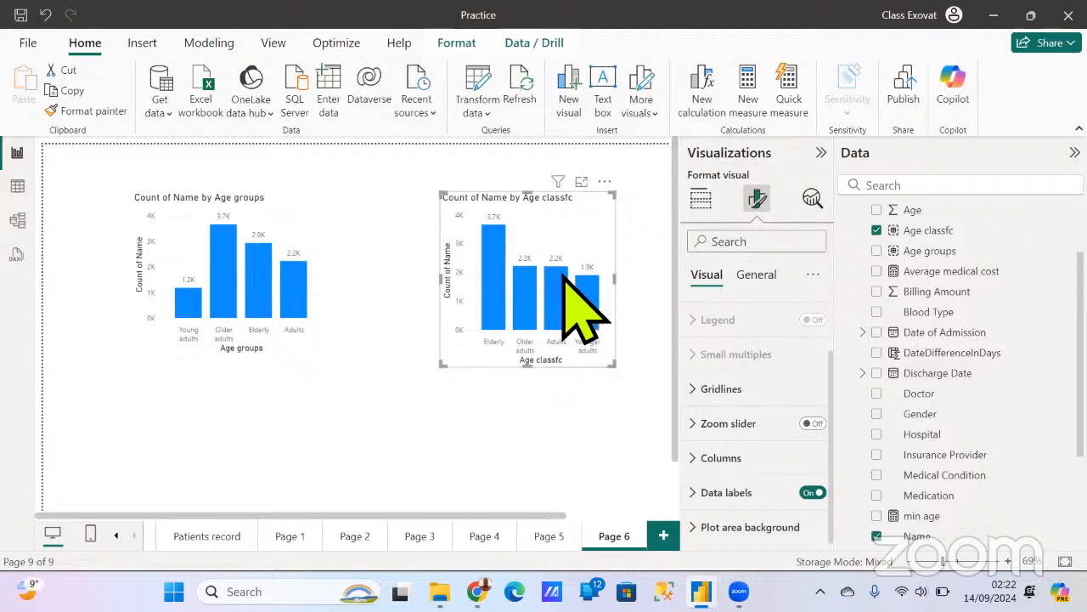
mouse_move(562, 274)
Step: Examine the Age groups and Age columns in the Patients record table and compare them with the two charts on Page 6
click(206, 536)
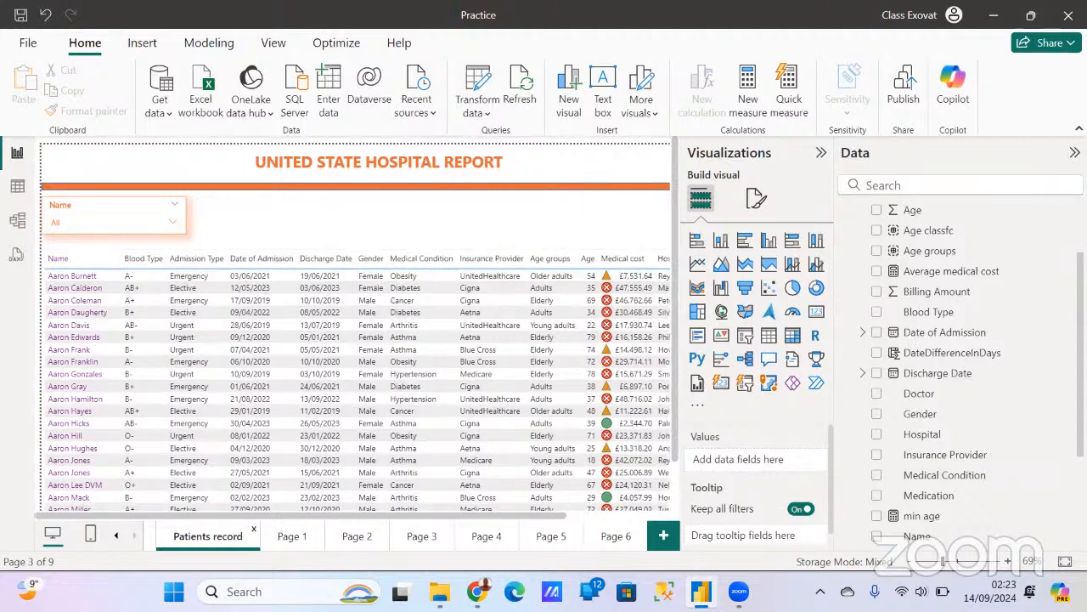
drag(360, 515, 396, 516)
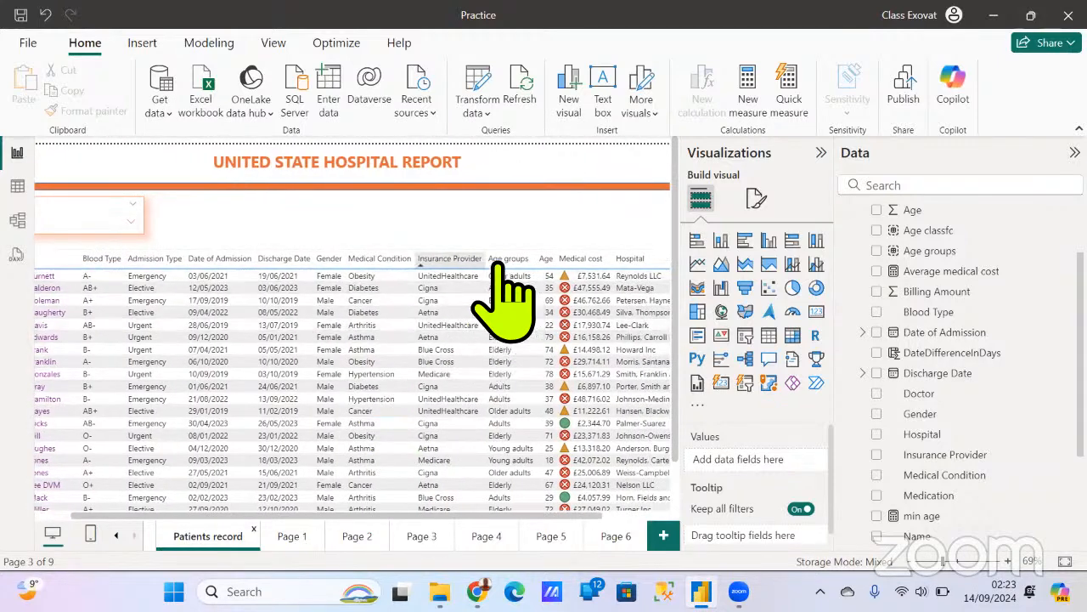
drag(450, 515, 558, 516)
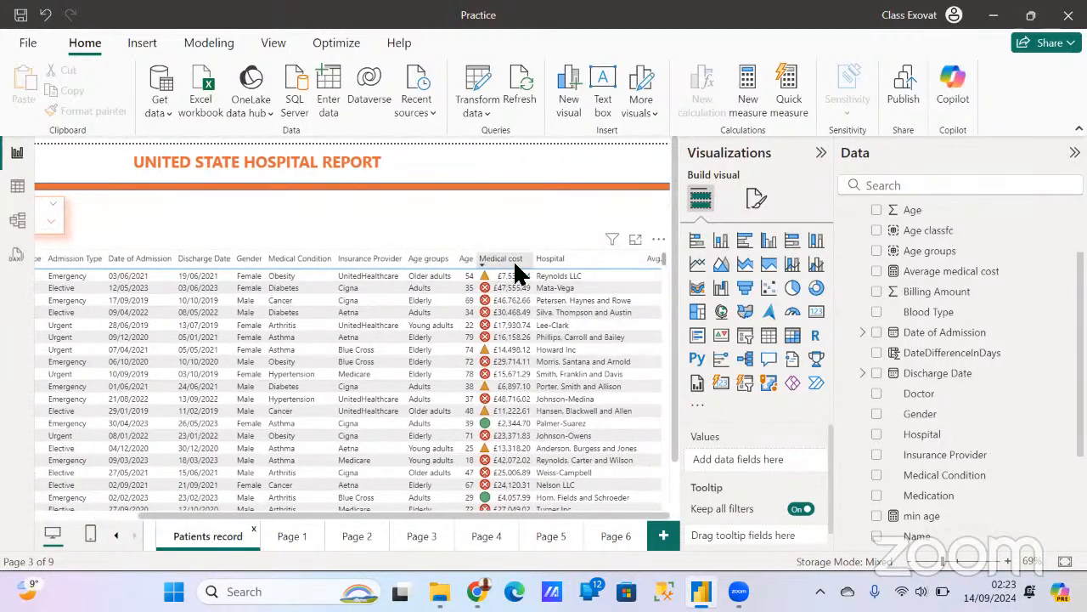
scroll(599, 381, down, 2)
scroll(598, 380, up, 2)
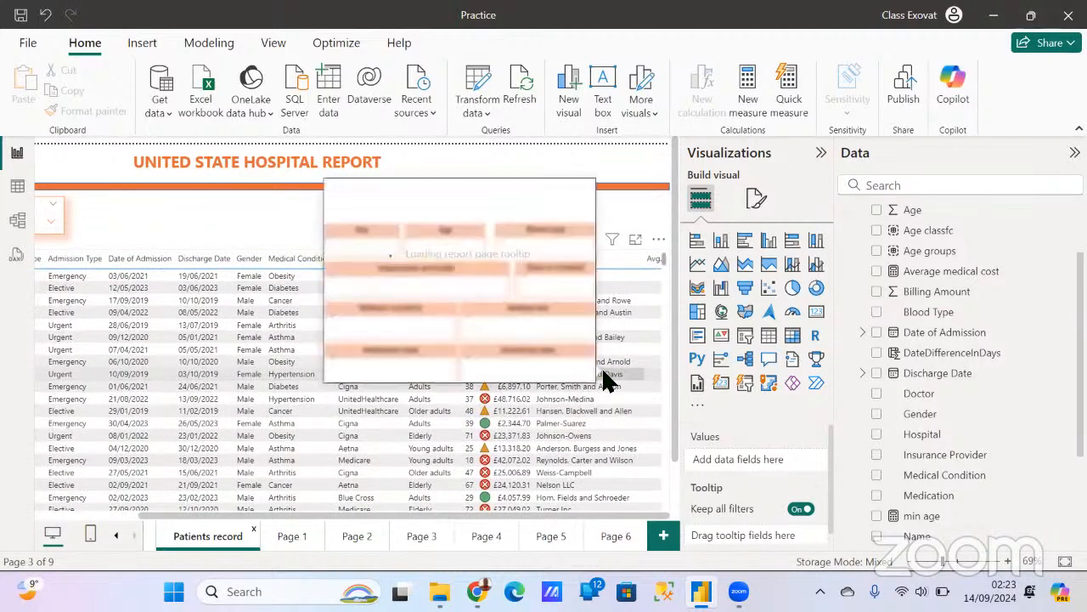
mouse_move(159, 416)
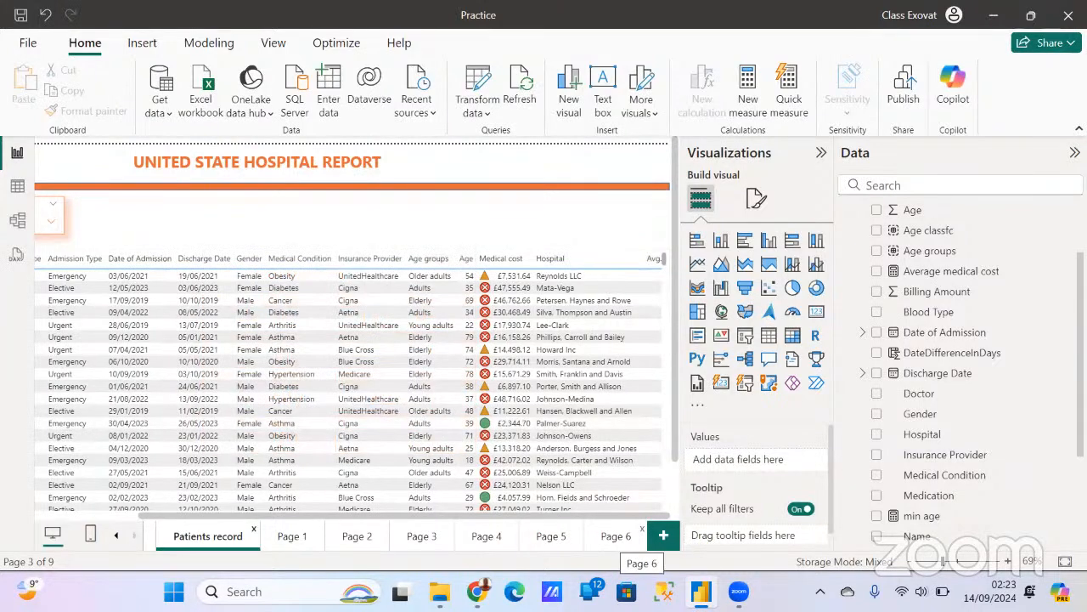
click(615, 536)
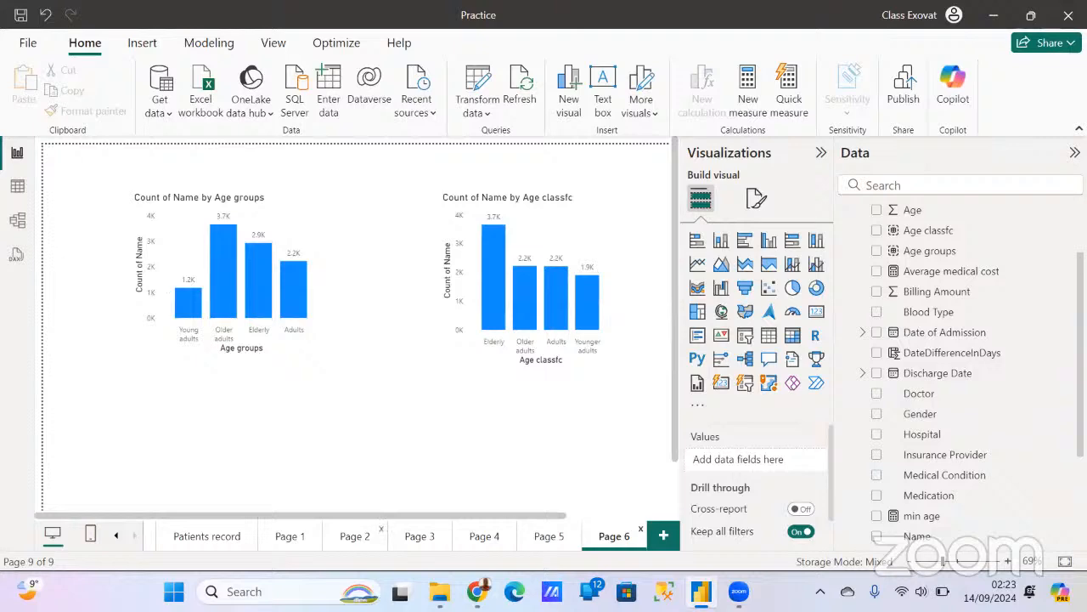
click(237, 539)
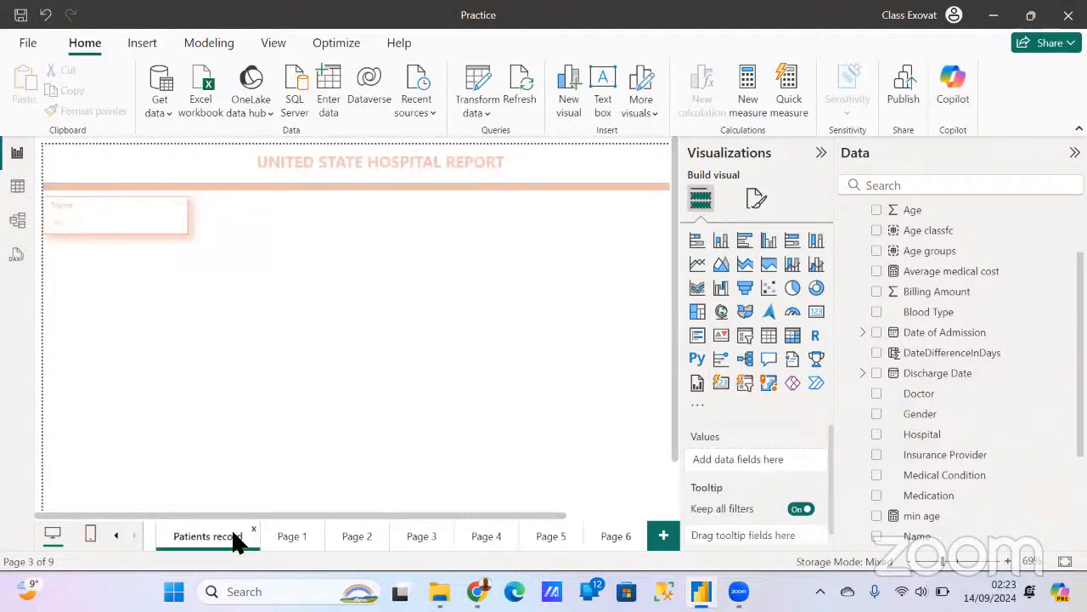
mouse_move(562, 293)
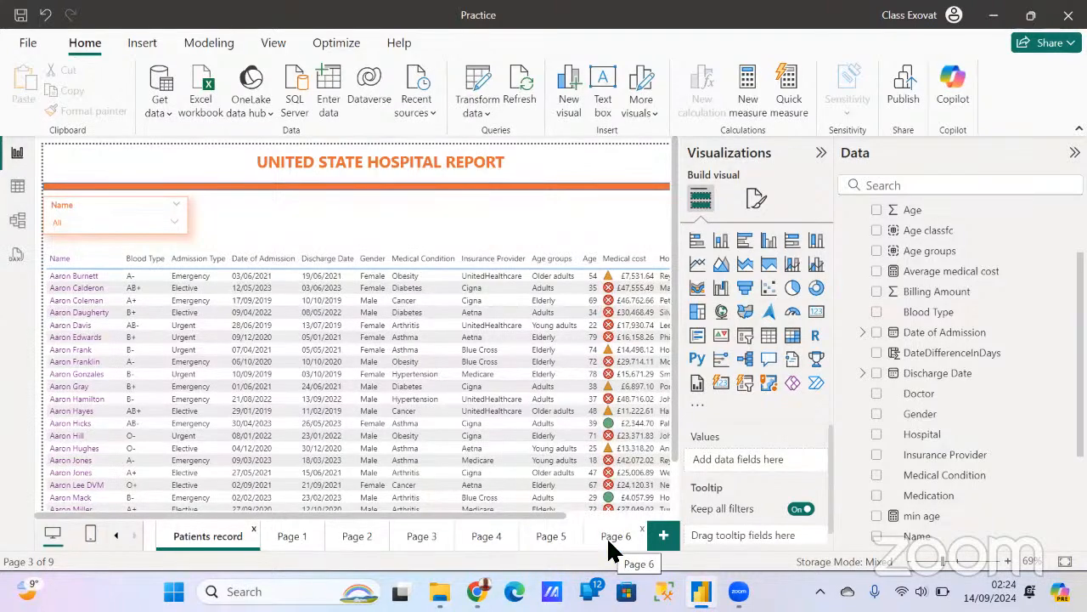
click(606, 536)
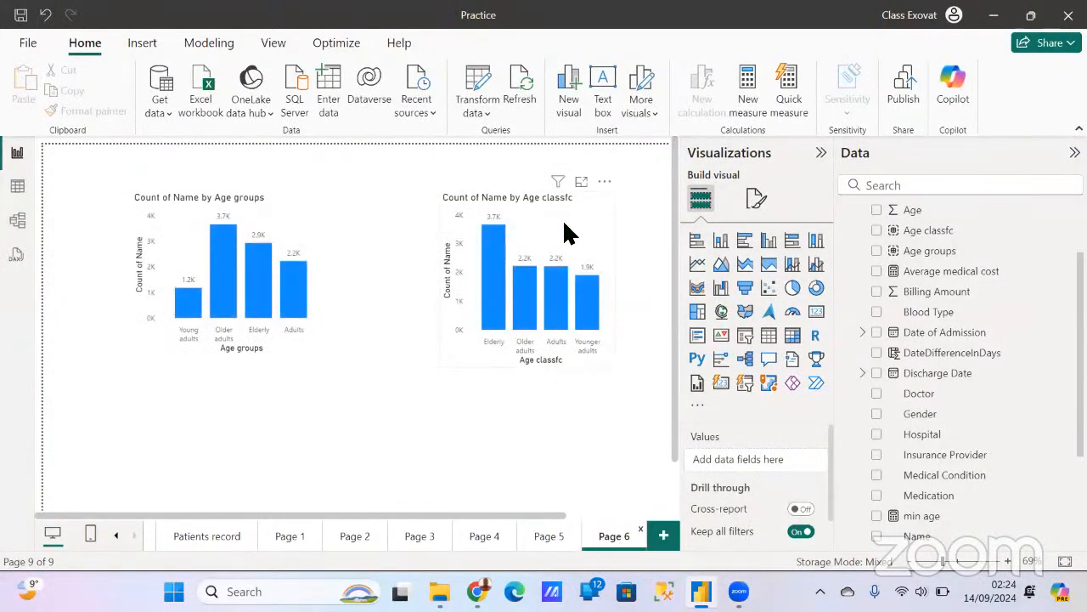
Step: Remove the Count of Name by Age classfc chart from Page 6
click(567, 233)
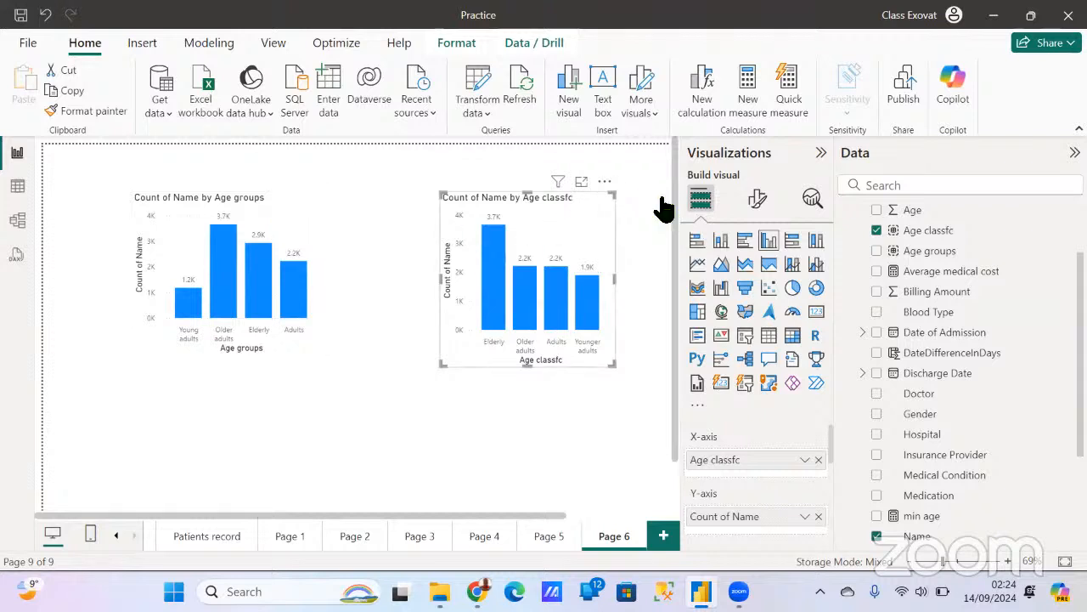
click(604, 181)
click(647, 262)
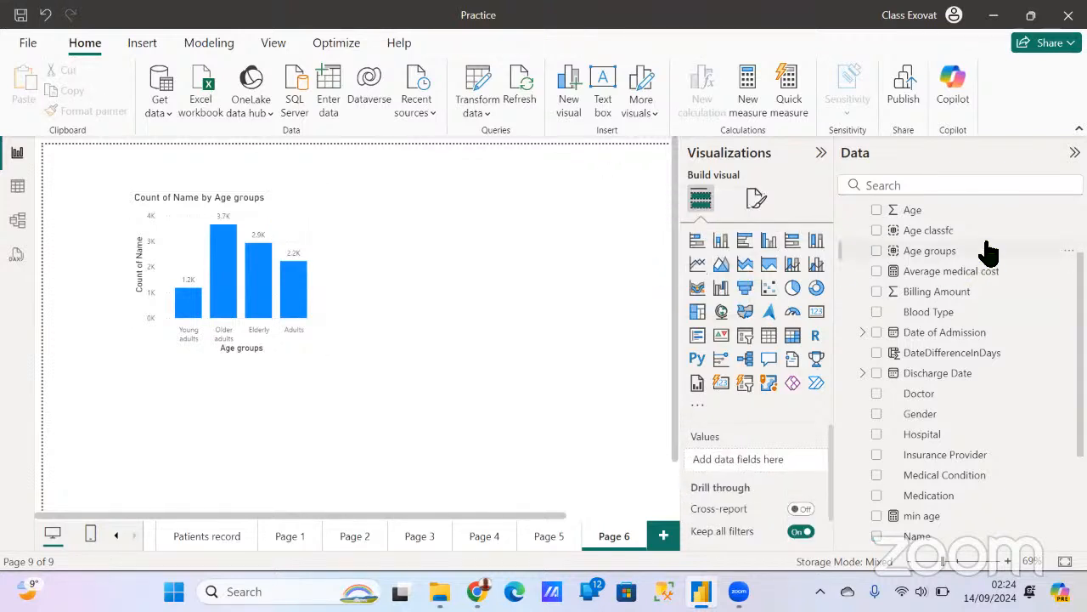
Step: Delete the Age classfc grouping field from the healthcare_dataset (2) table in the model
click(929, 232)
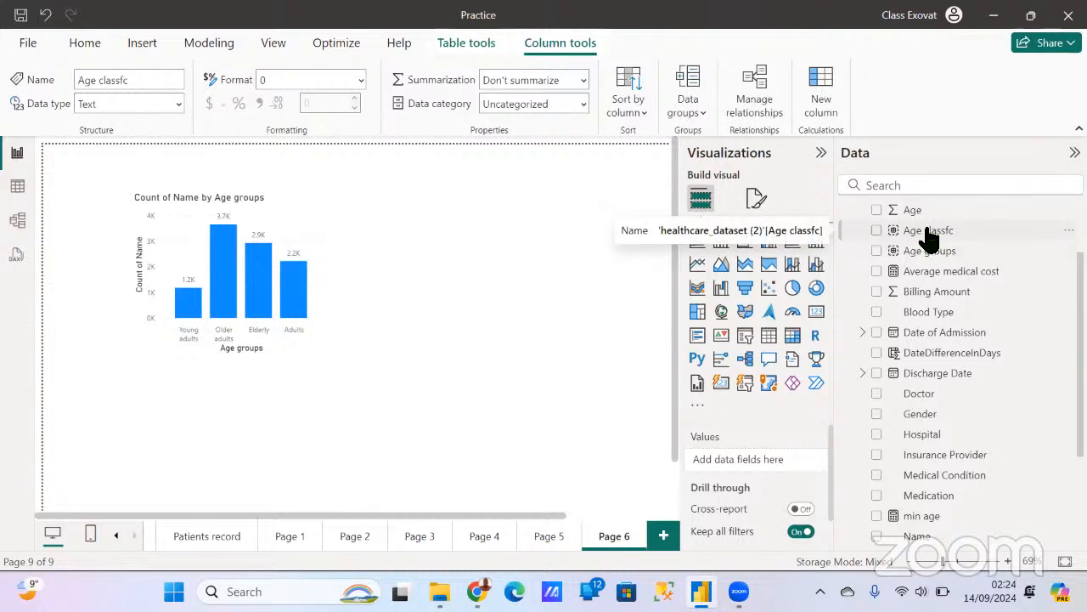
right_click(931, 238)
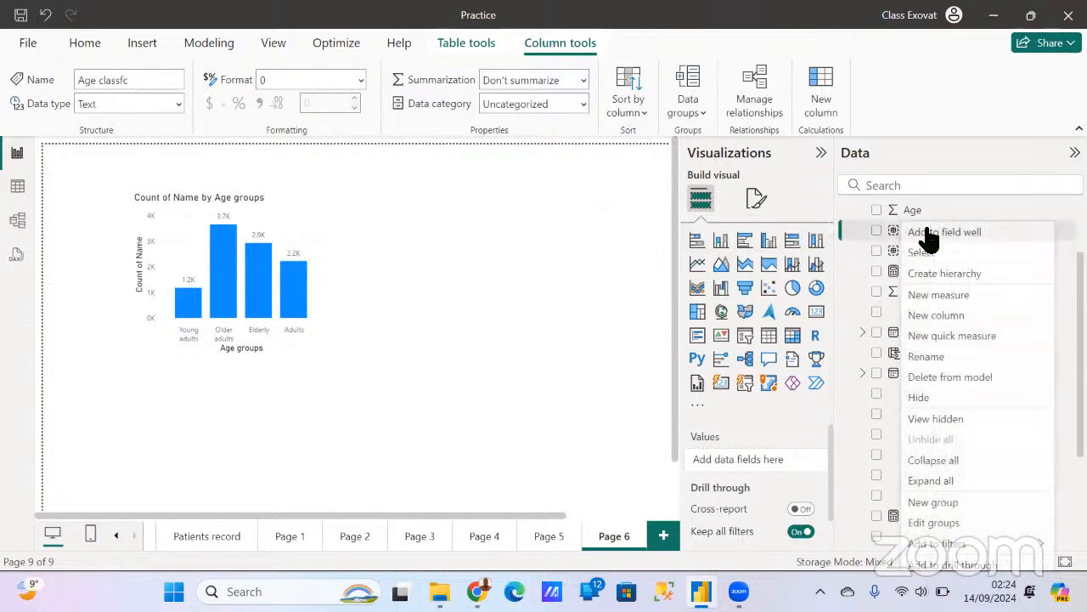
click(951, 376)
click(638, 332)
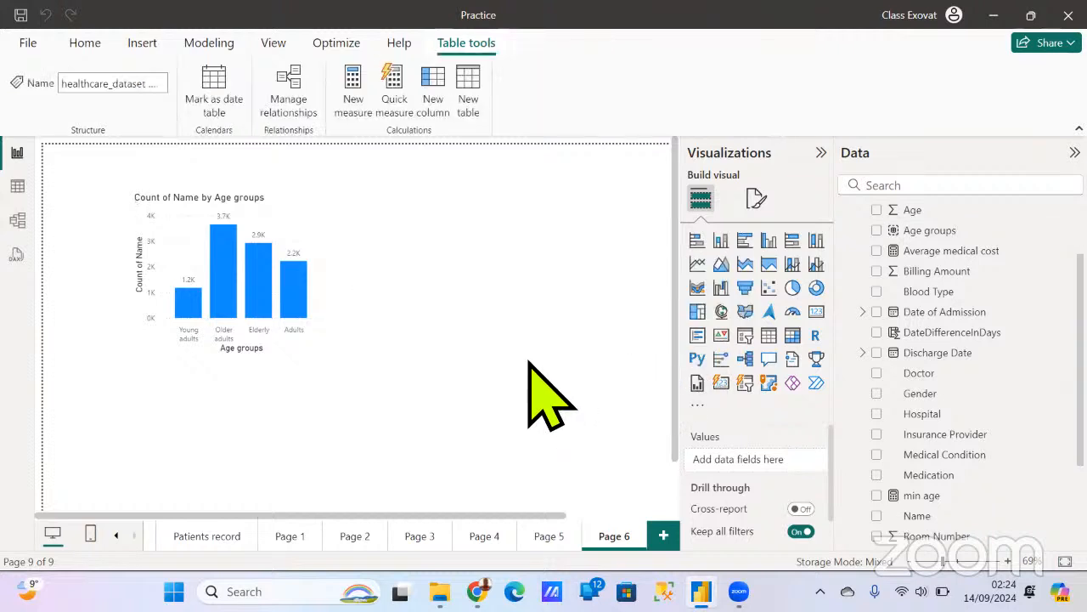
click(324, 247)
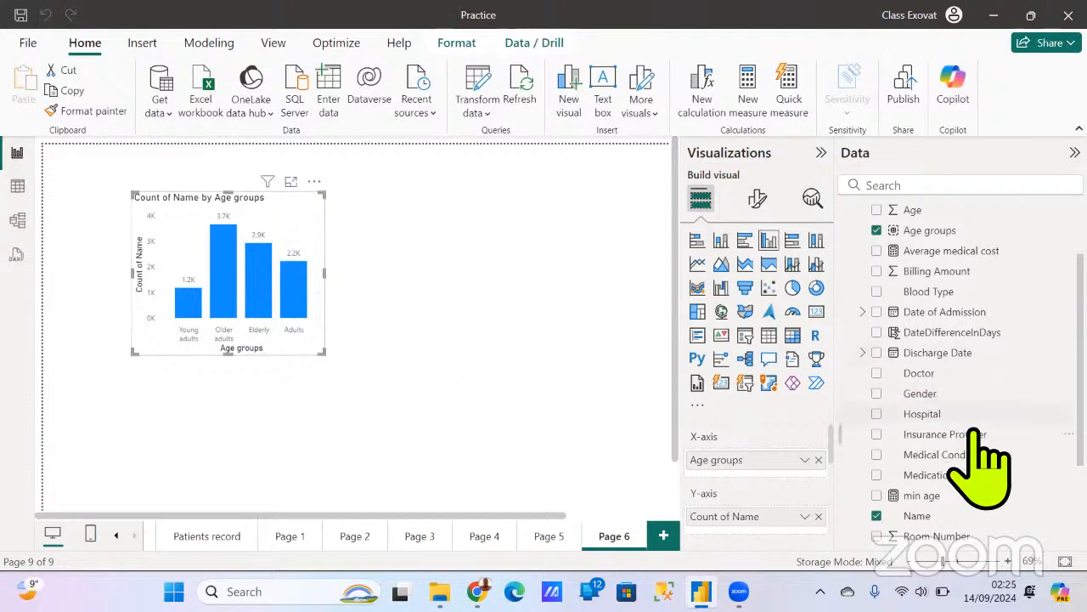
scroll(977, 437, down, 3)
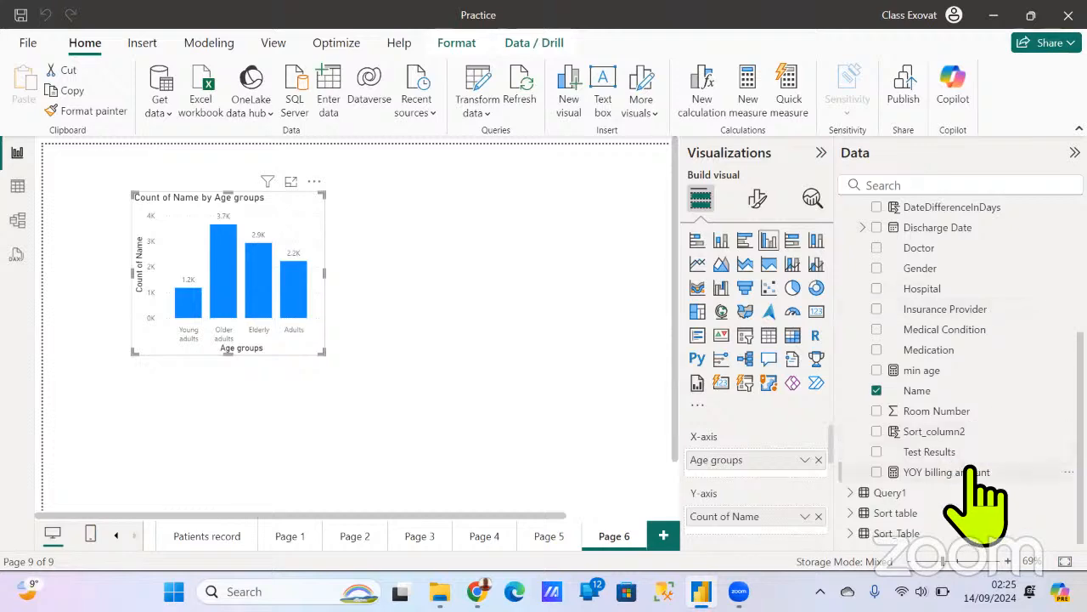
scroll(977, 497, up, 2)
scroll(973, 476, up, 3)
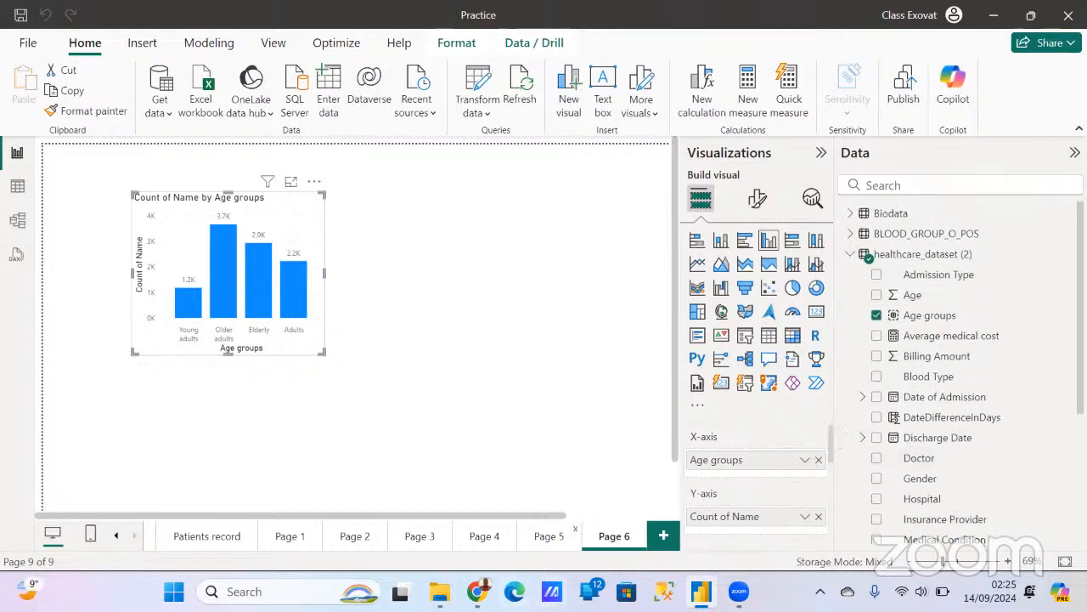
Step: Open Page 5 with the sorting outline and delete the Sort_Table table from the model
click(548, 535)
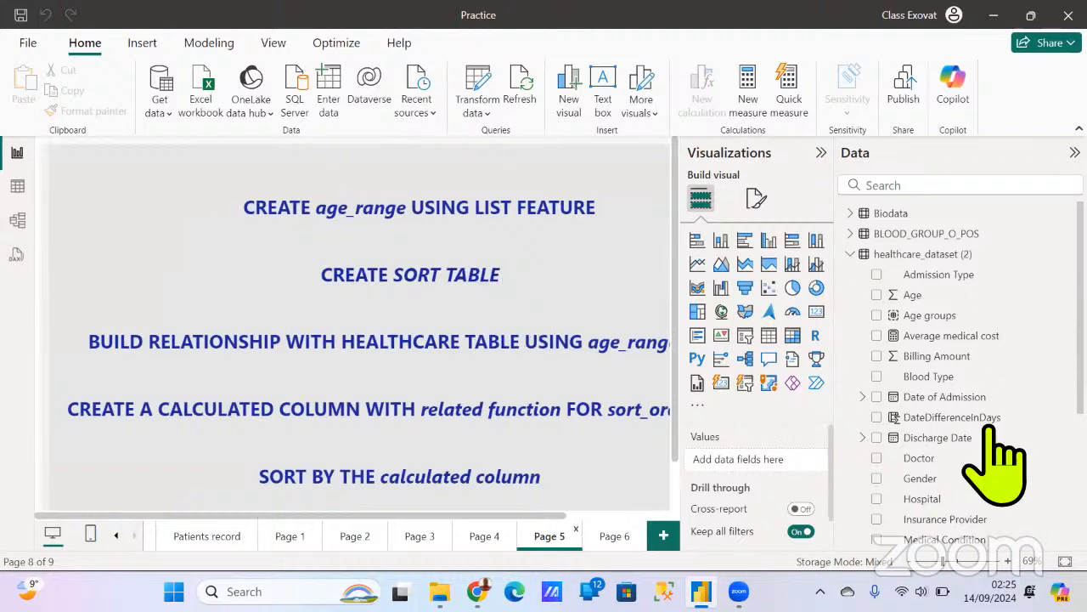
scroll(990, 451, down, 5)
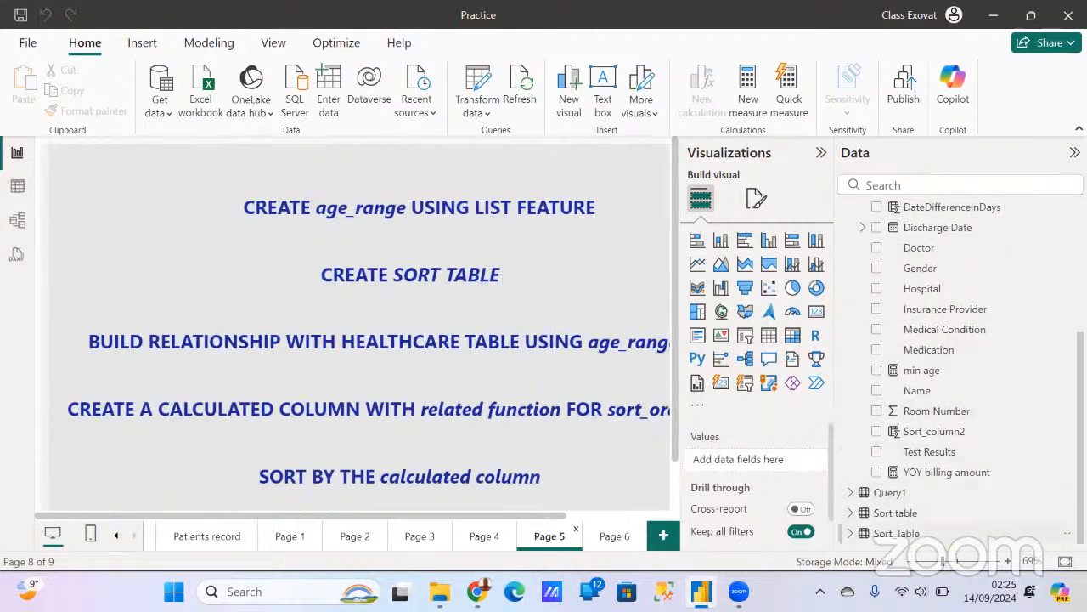
click(896, 533)
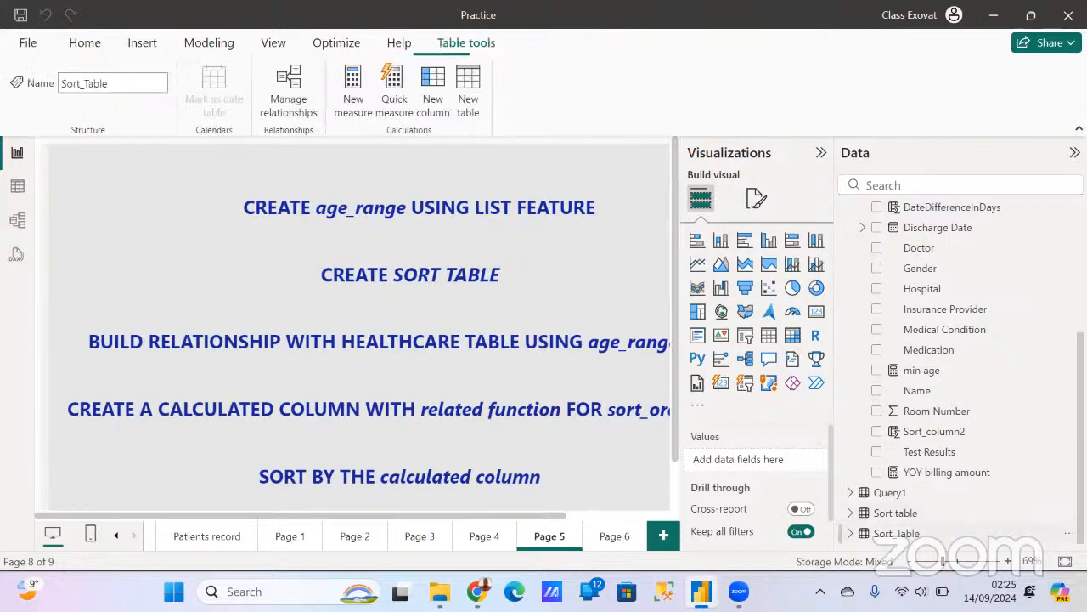
right_click(892, 533)
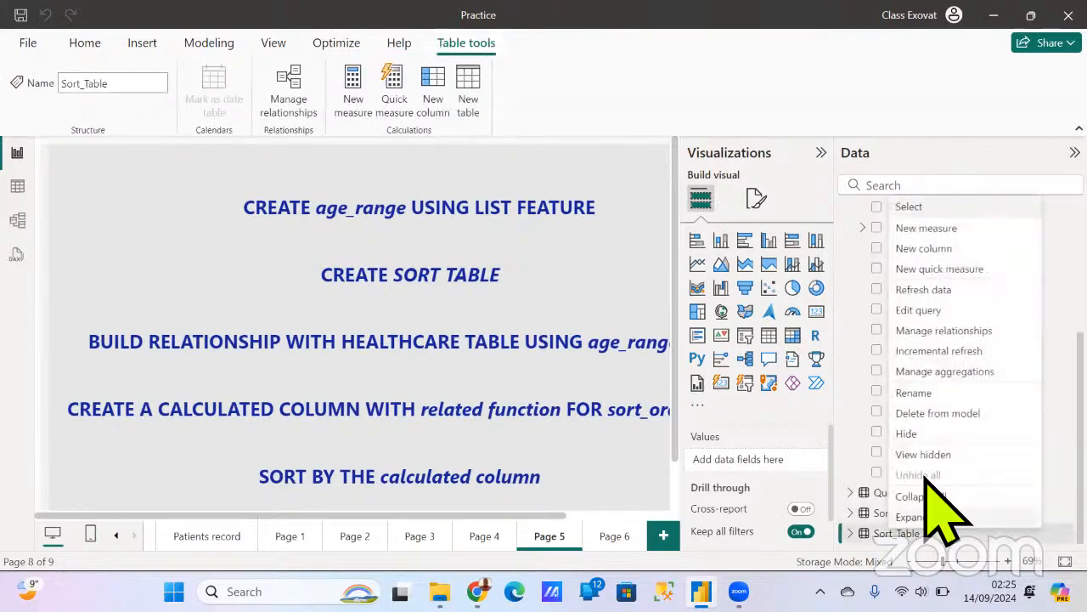
click(935, 413)
click(642, 333)
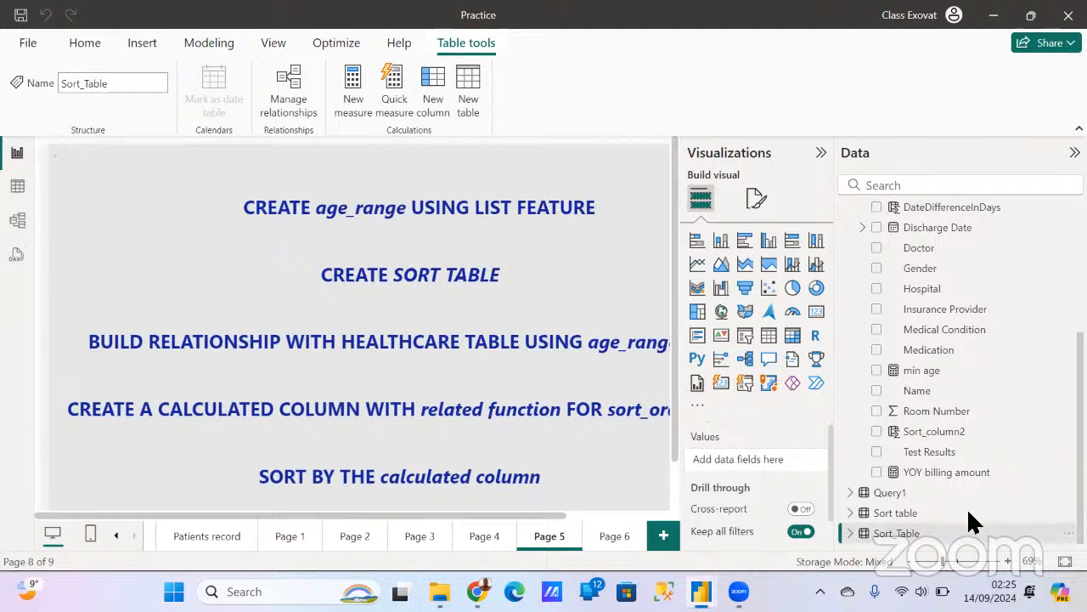
Step: Return to Page 6 and start a manually entered table with columns named "Age group" and "Sort_order"
click(615, 542)
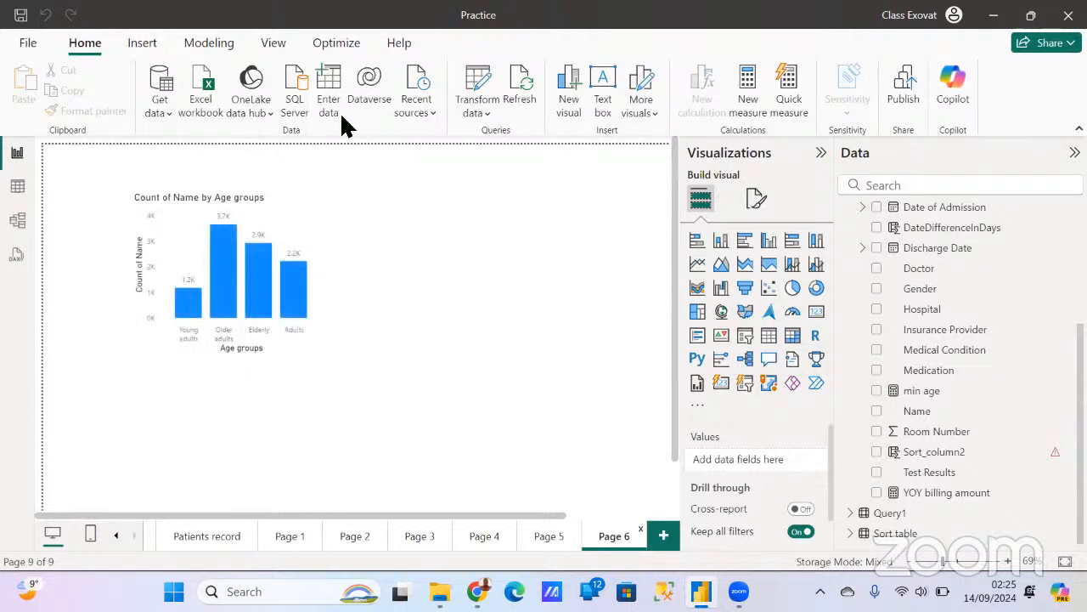
click(331, 88)
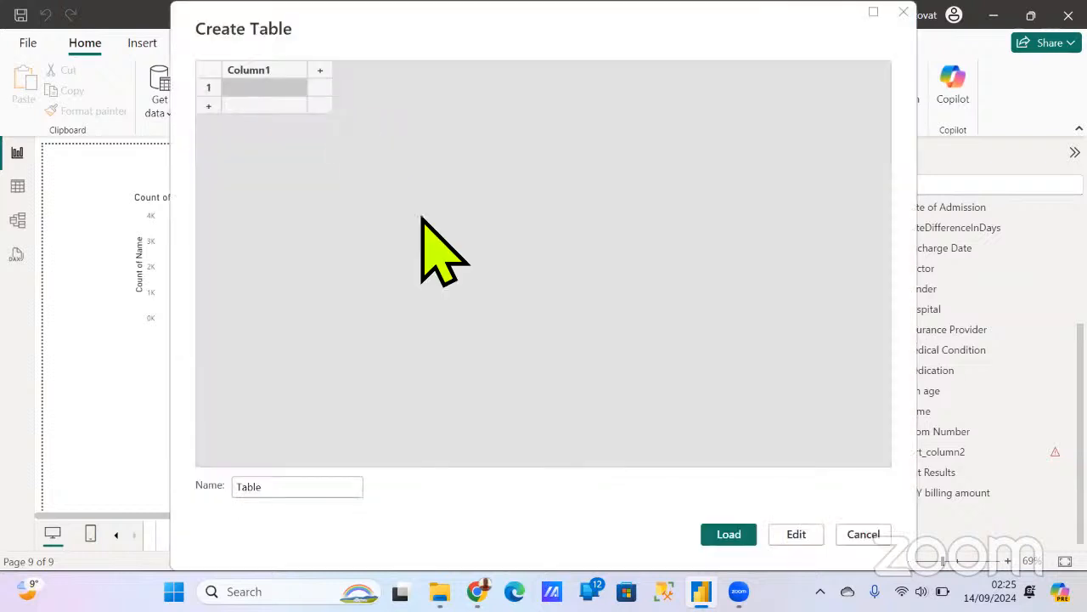
double_click(255, 72)
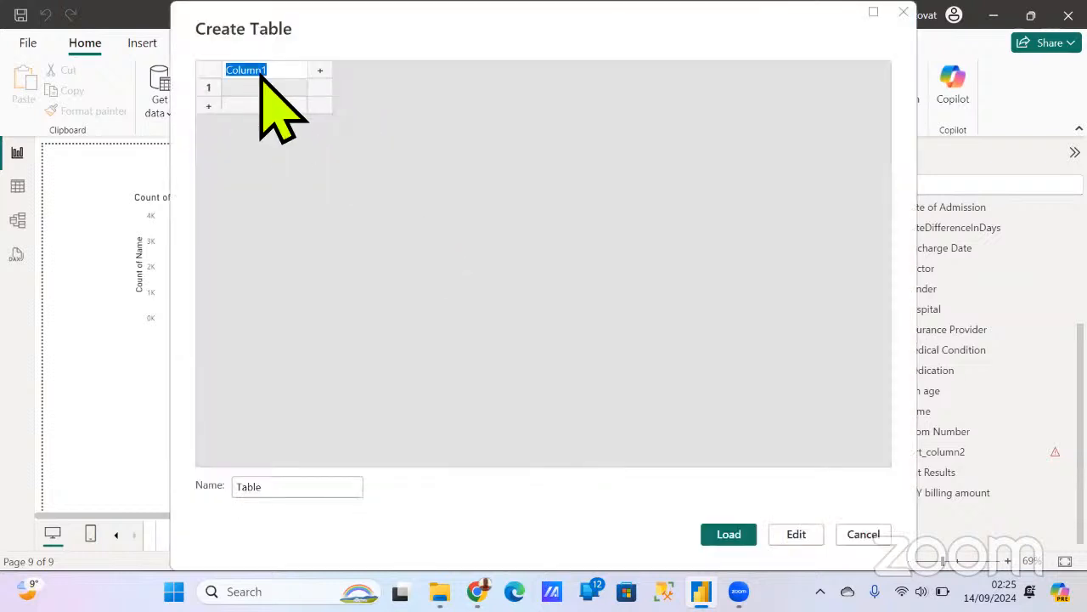
text(Age group)
click(320, 69)
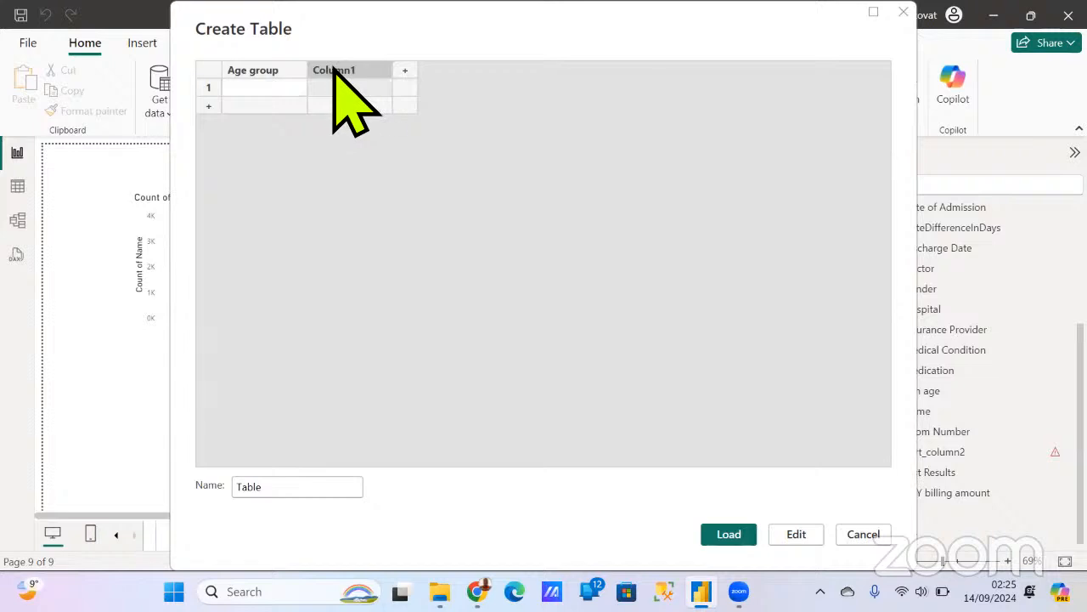
double_click(335, 71)
text(Sort_order)
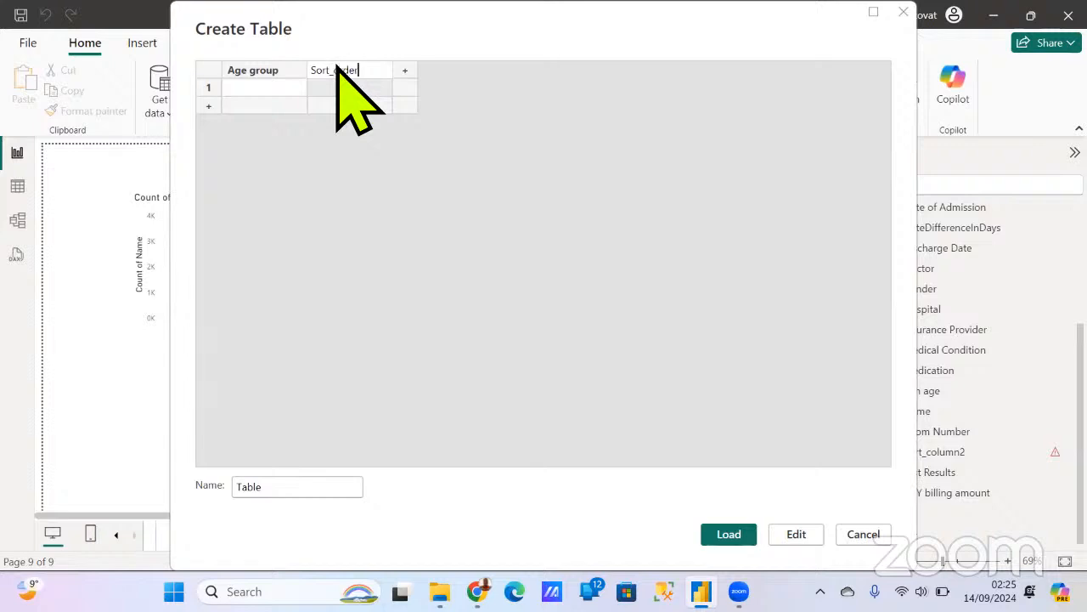
click(282, 92)
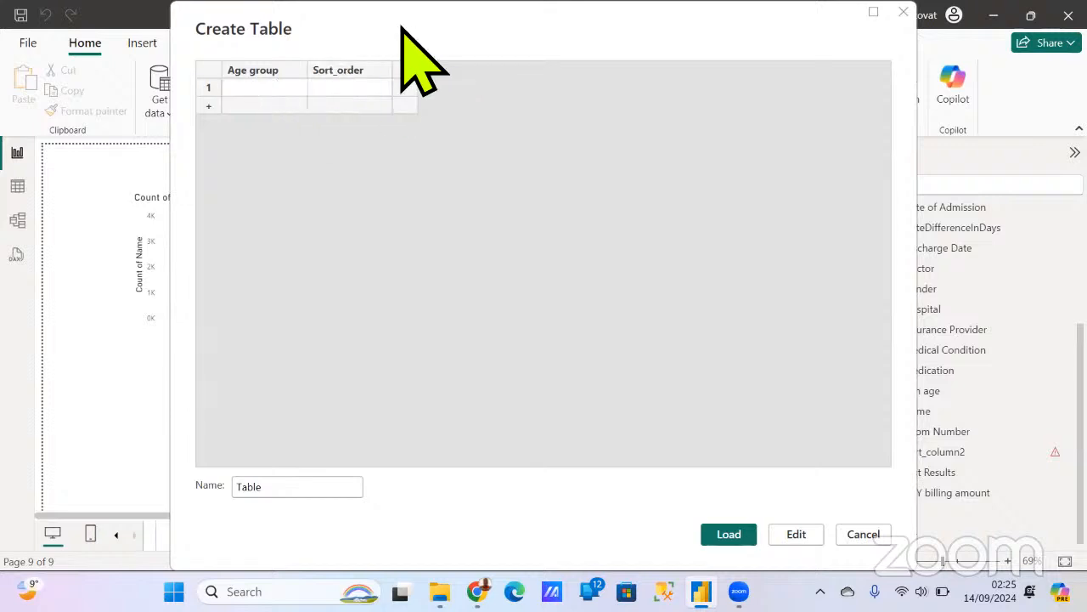
Step: Fill the first two rows of the new table with Adults as sort order 1 and Young adults as 2
drag(402, 27, 631, 59)
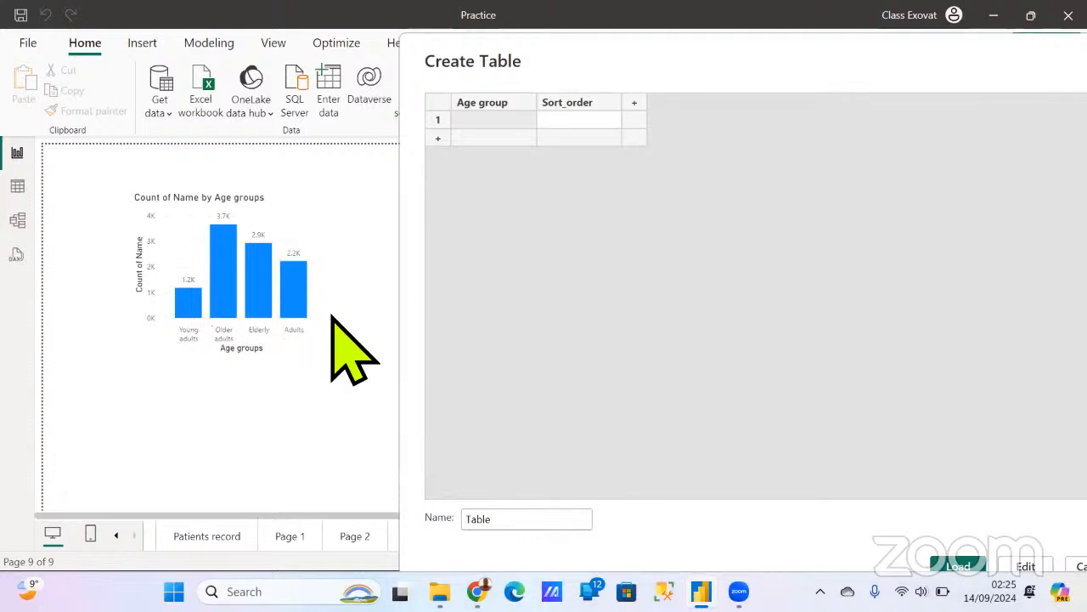
double_click(485, 123)
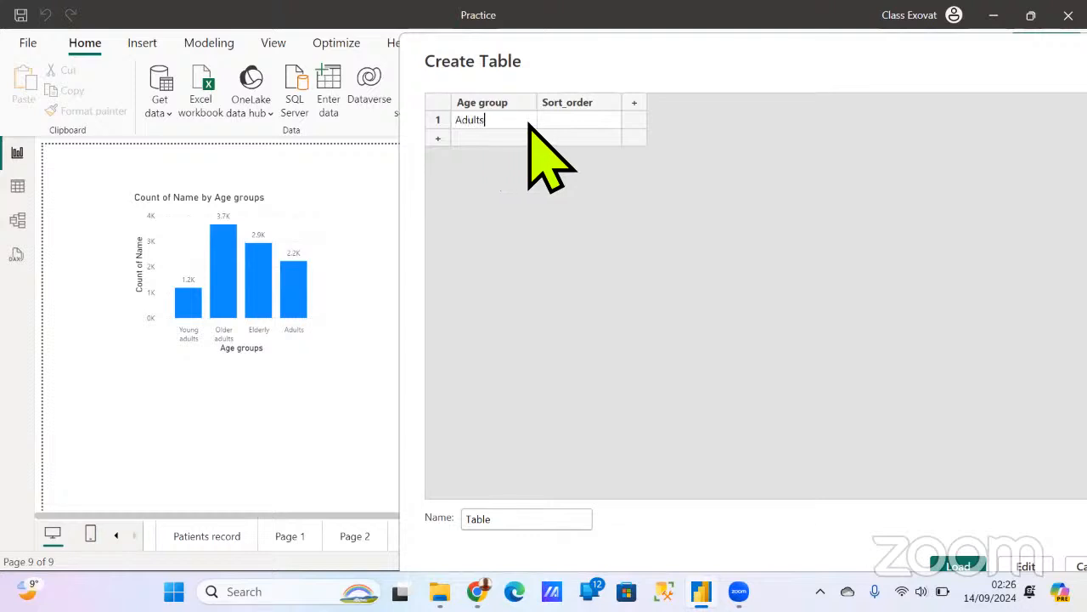
double_click(581, 120)
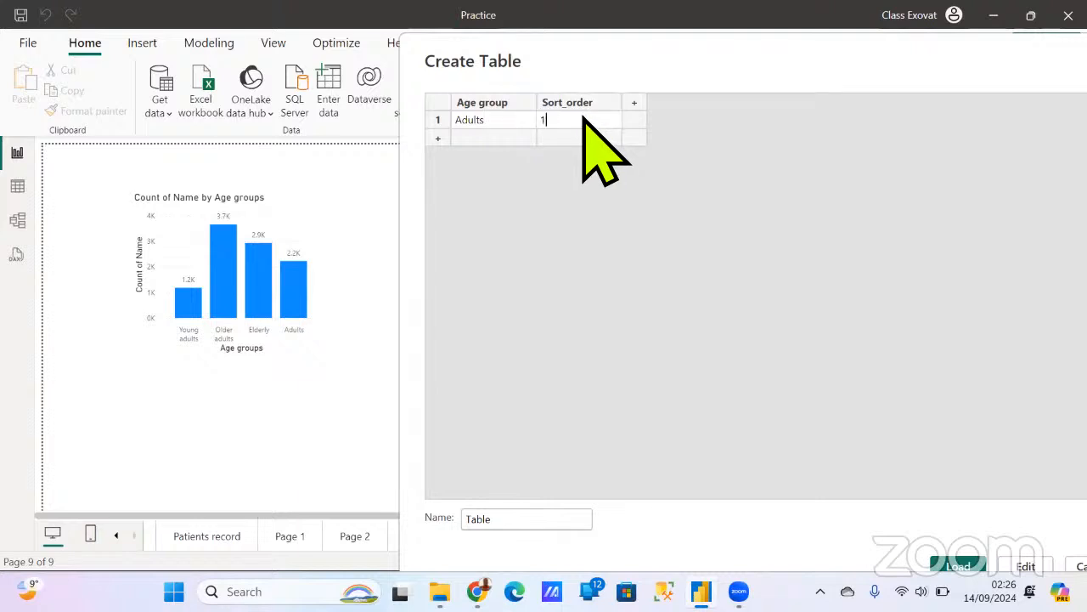
click(481, 137)
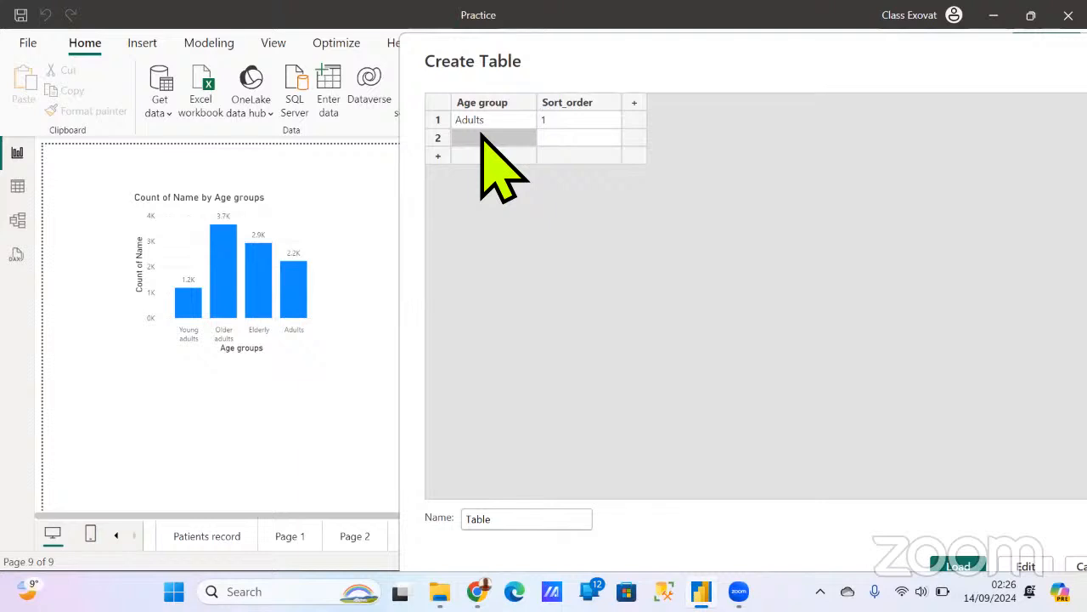
text(Young adults)
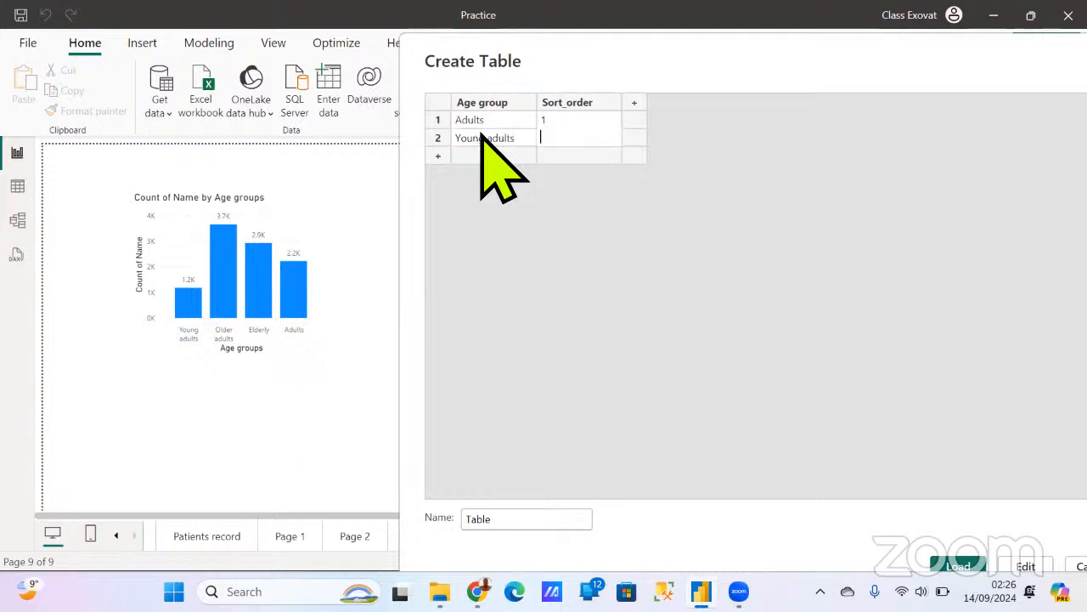
text(2)
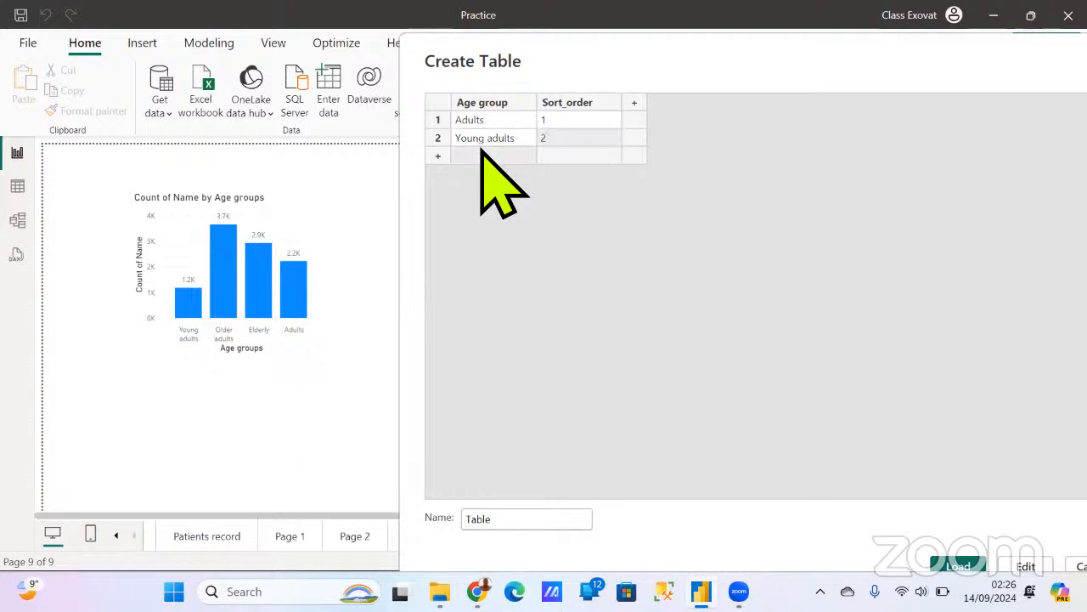
Step: Add the rows Older adults with order 3 and Elderly with order 4, and load the table as "Sorting table"
click(481, 155)
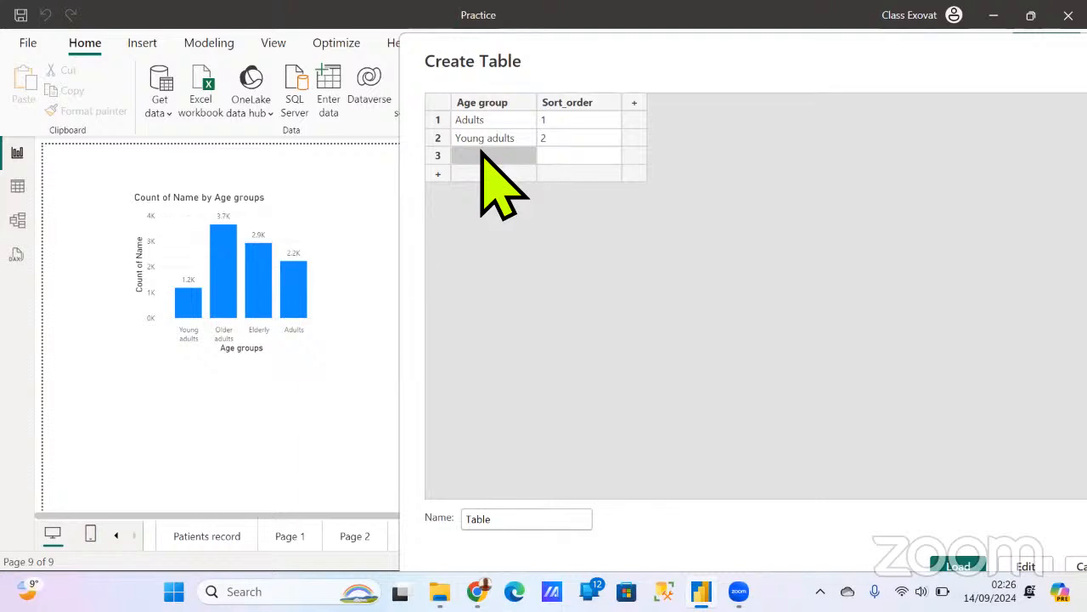
text(Older adults)
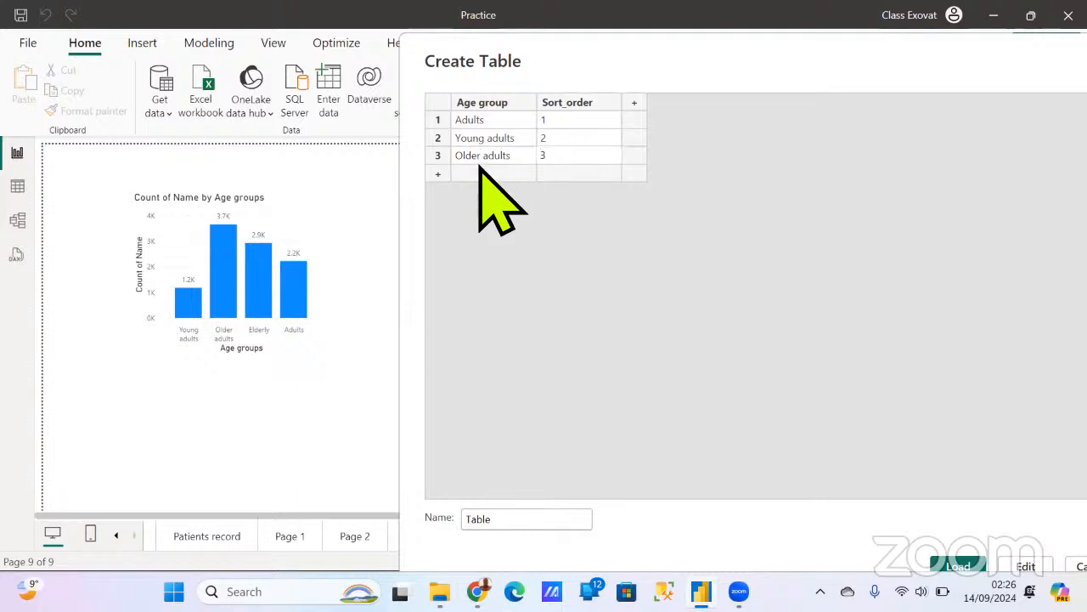
click(481, 172)
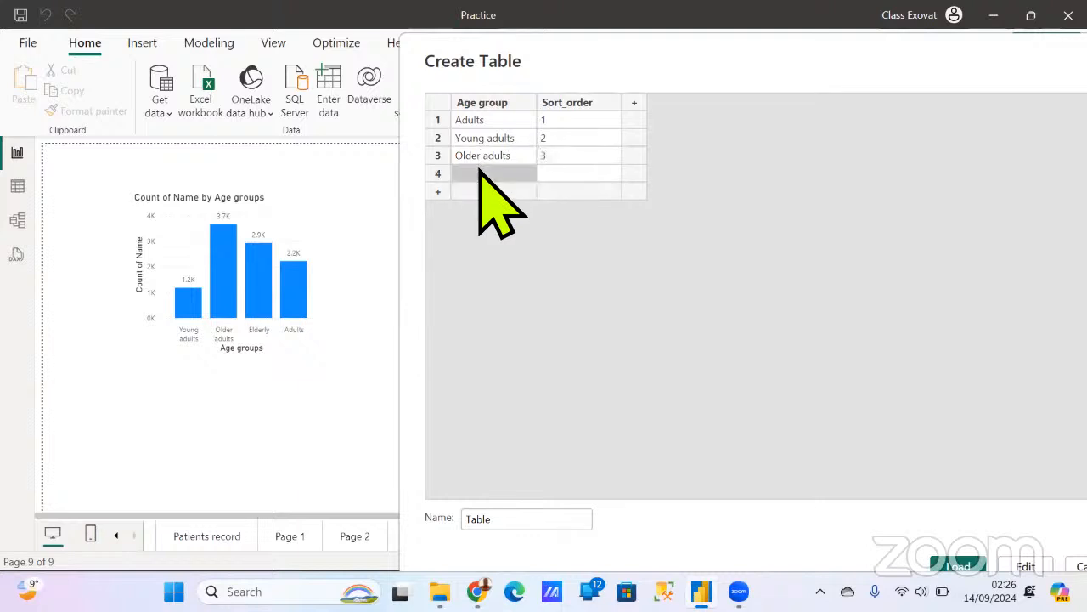
text(Elderly)
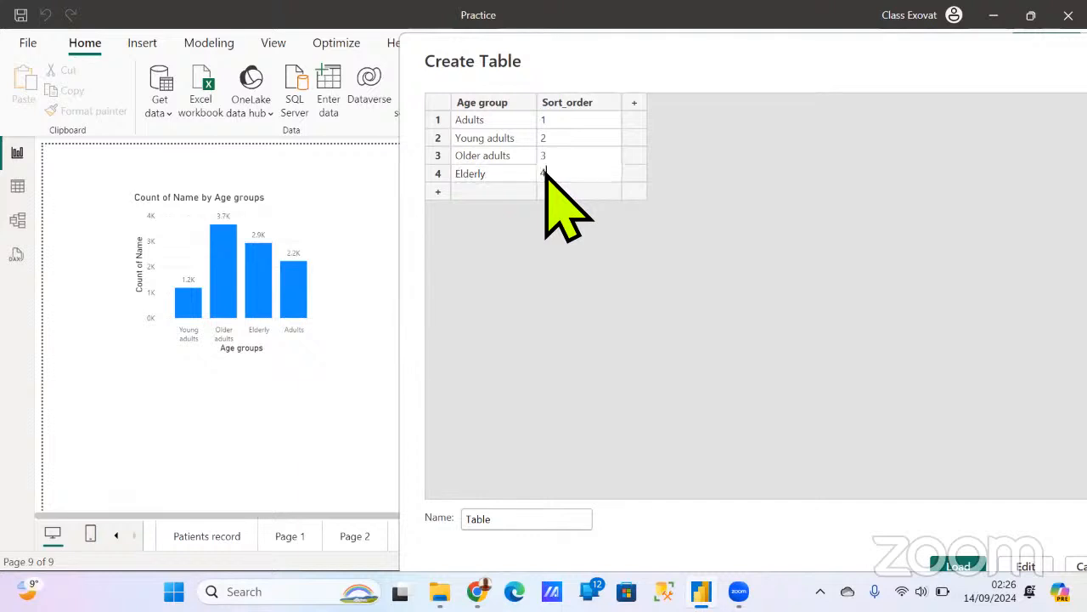
click(526, 519)
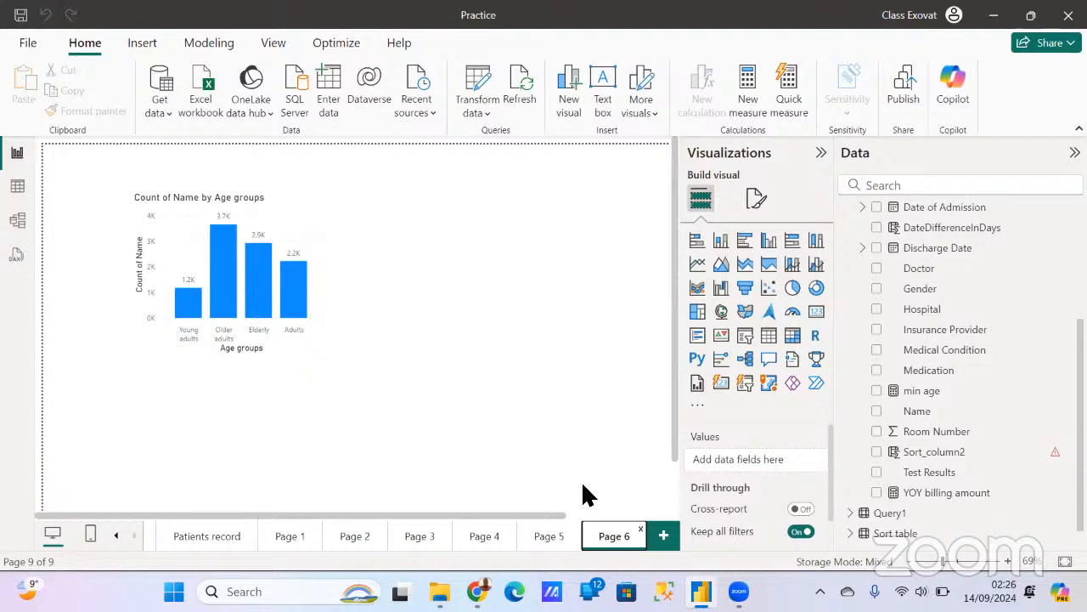
Step: Review the sorting outline on Page 5 and locate the Sorting table and its relationships in the model diagram
click(547, 536)
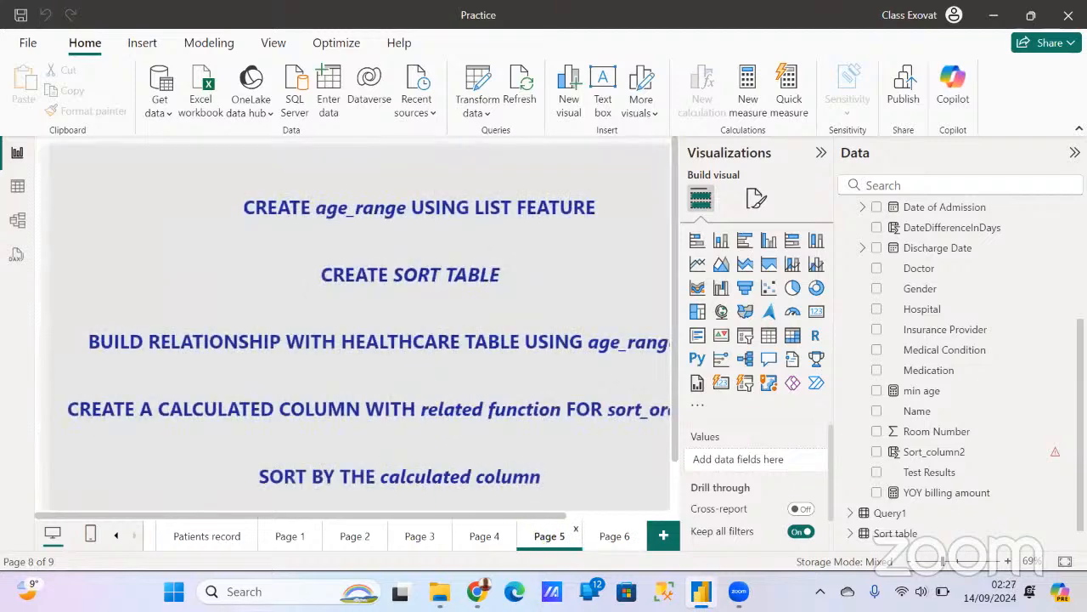
scroll(353, 332, right, 3)
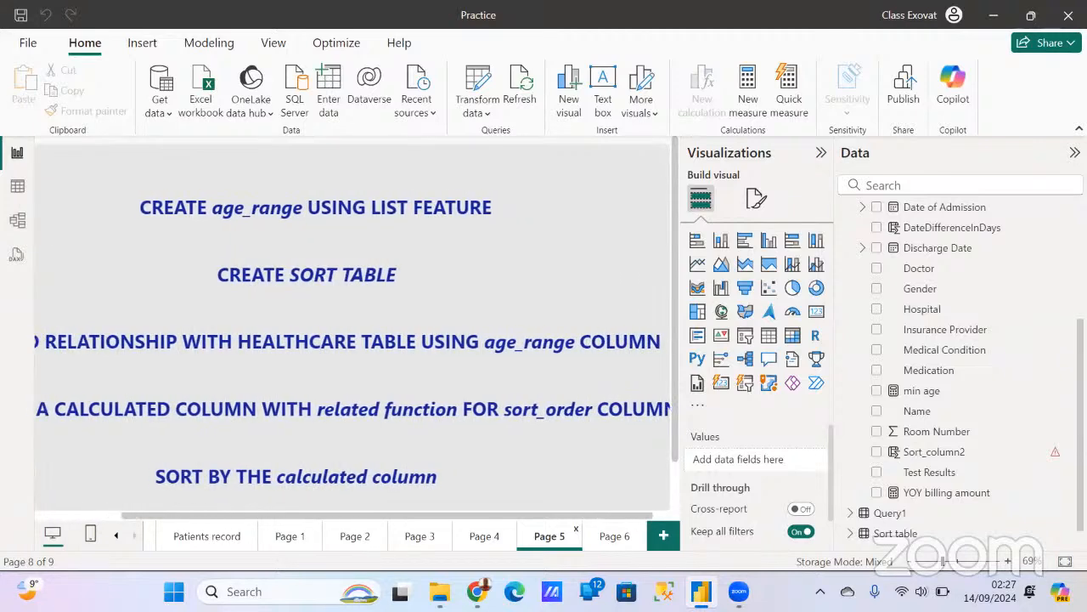
scroll(353, 332, left, 2)
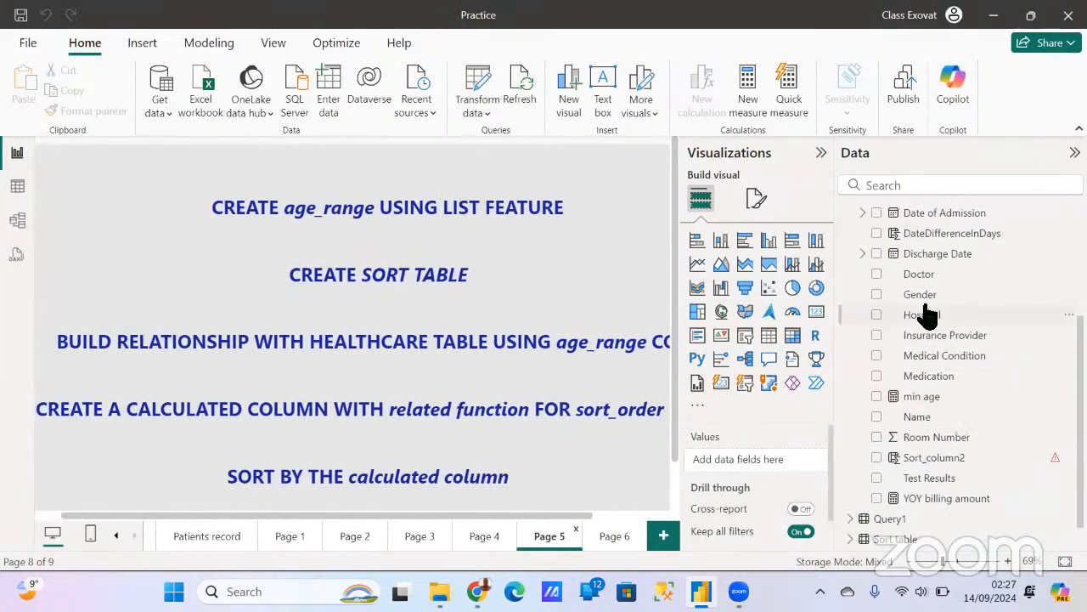
scroll(911, 297, up, 3)
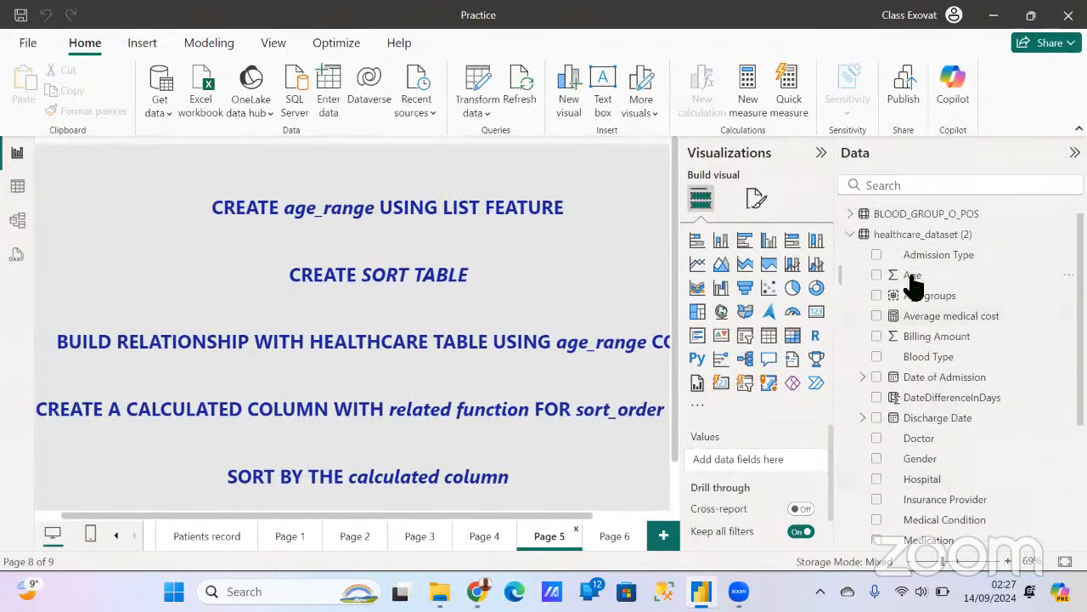
click(17, 220)
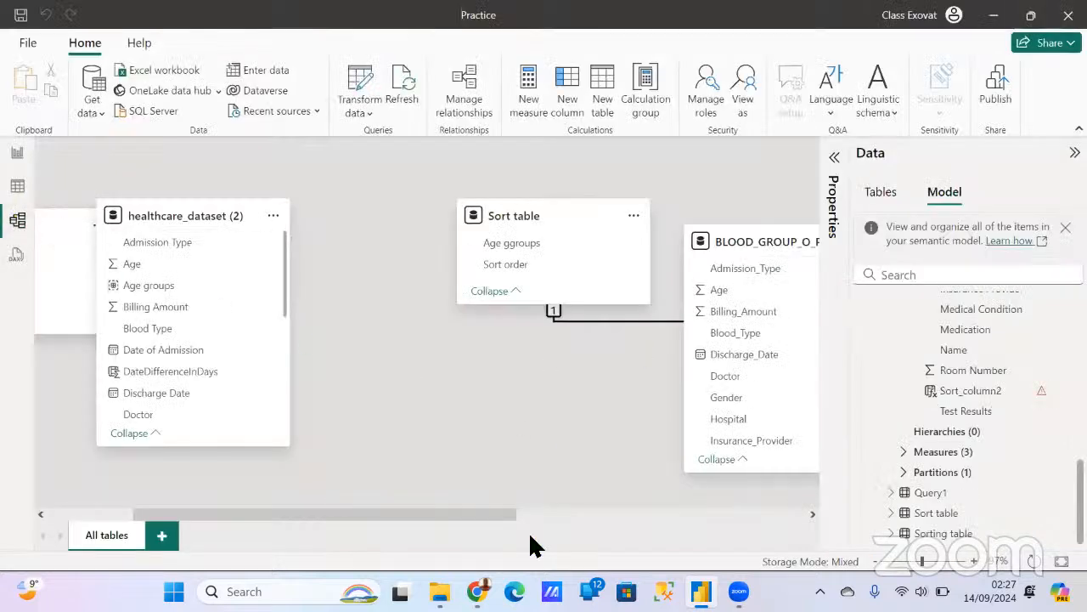
drag(498, 516, 790, 523)
drag(720, 297, 325, 465)
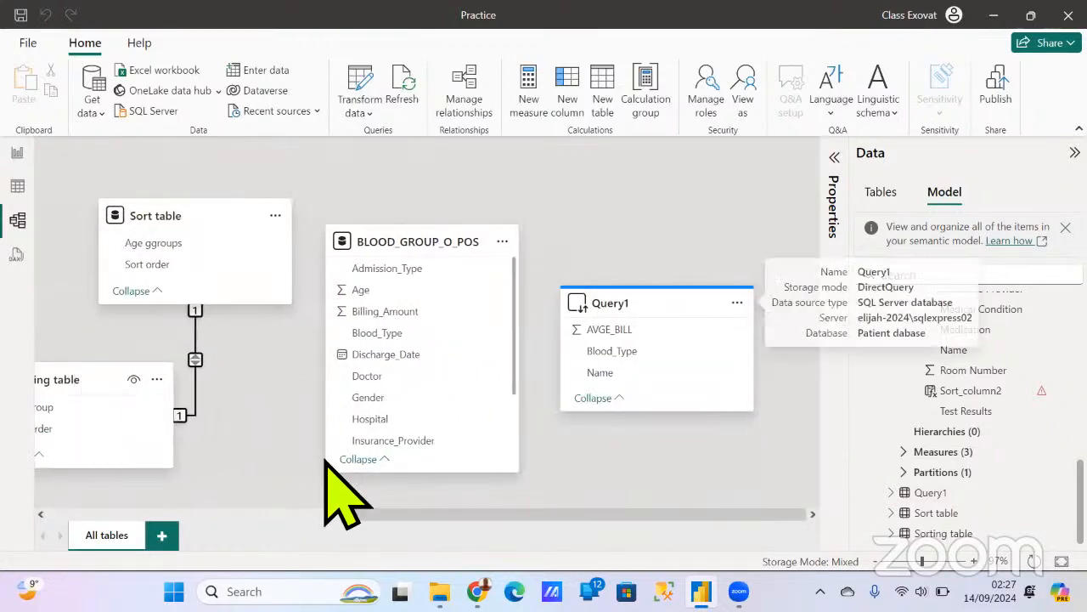
drag(602, 515, 414, 502)
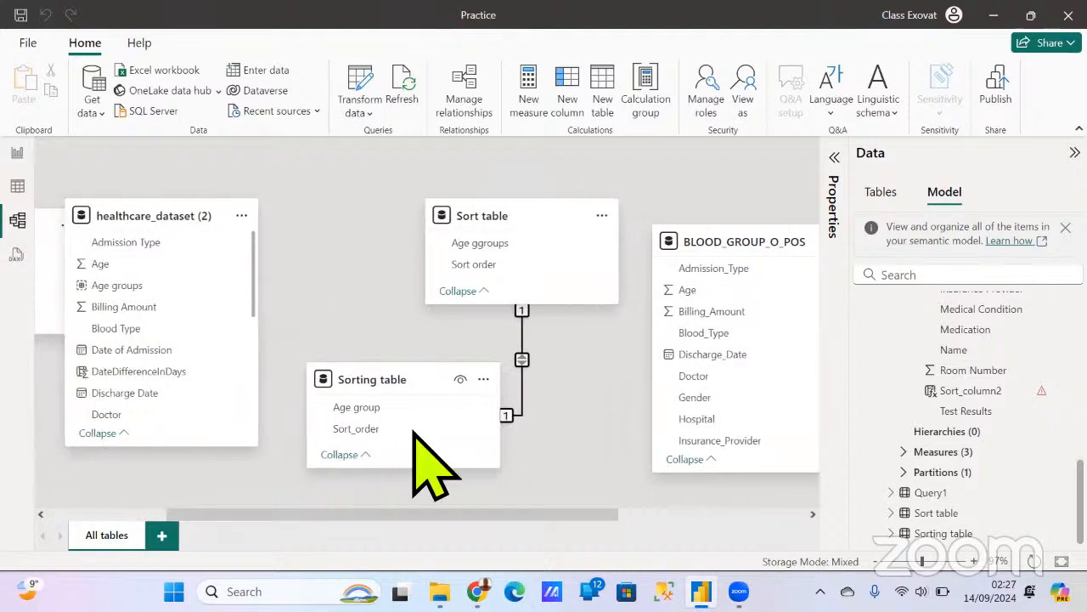
Step: Delete the relationship between Sorting table and Sort table in the model diagram
mouse_move(394, 366)
mouse_down()
mouse_move(391, 350)
mouse_move(378, 376)
mouse_up()
click(372, 374)
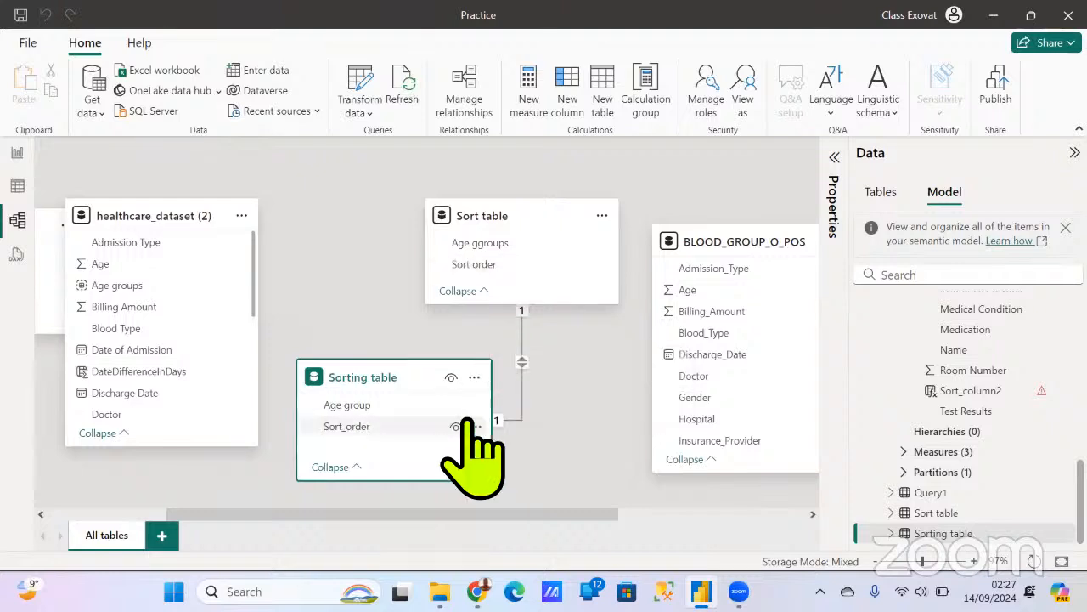
click(521, 363)
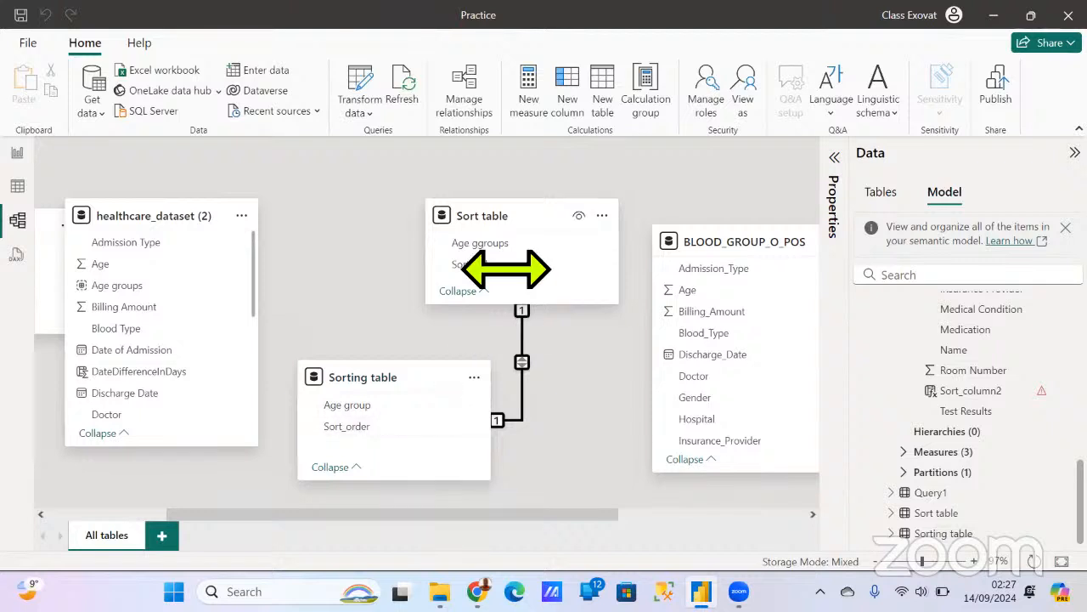
right_click(533, 370)
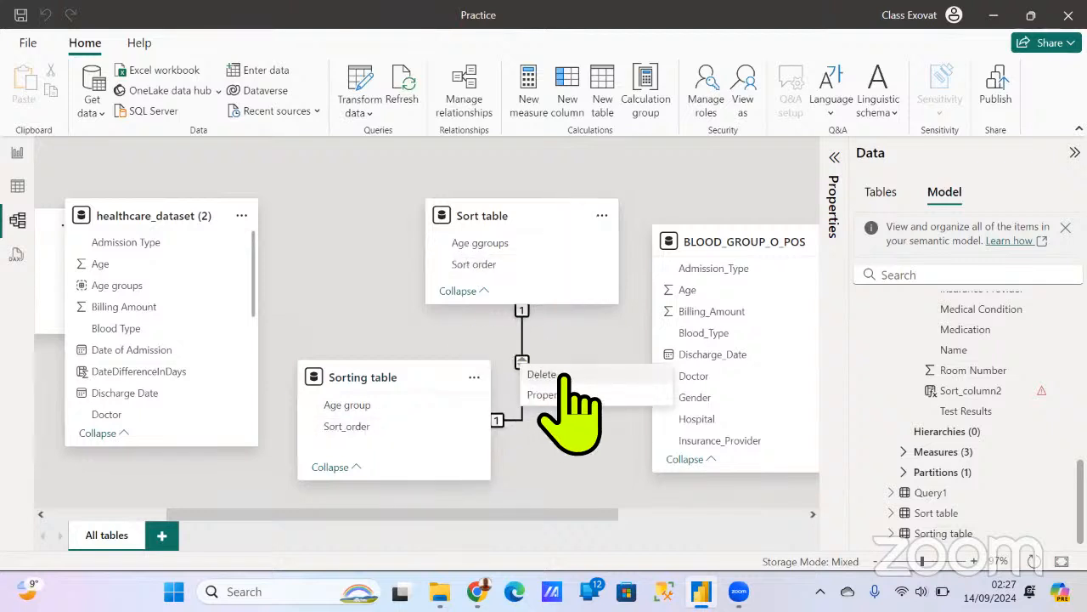
click(553, 377)
click(643, 332)
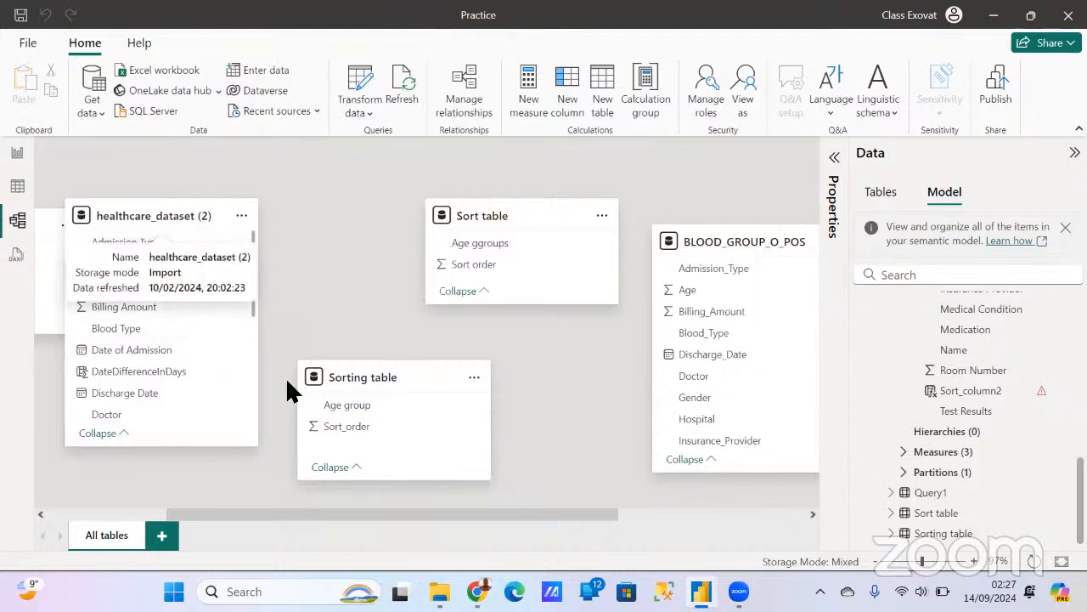
Step: Create an active one-to-many relationship from Age group in Sorting table to Age groups in healthcare_dataset (2), with single cross-filter direction
drag(175, 216, 211, 209)
drag(393, 372, 411, 368)
mouse_move(378, 405)
mouse_down()
mouse_move(357, 342)
mouse_move(286, 304)
mouse_move(226, 248)
mouse_move(203, 290)
mouse_up()
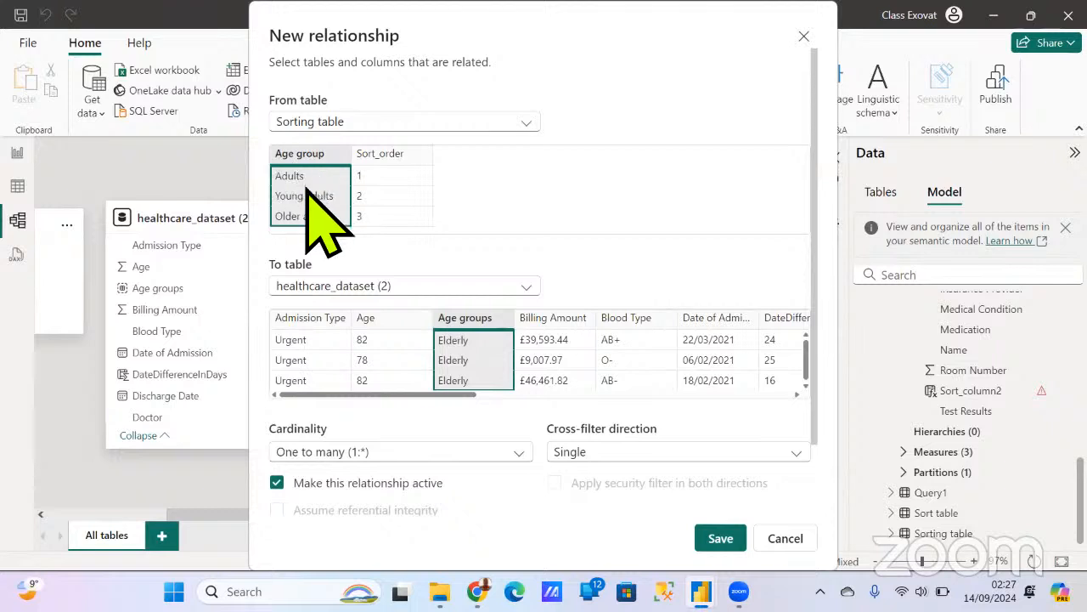
click(720, 537)
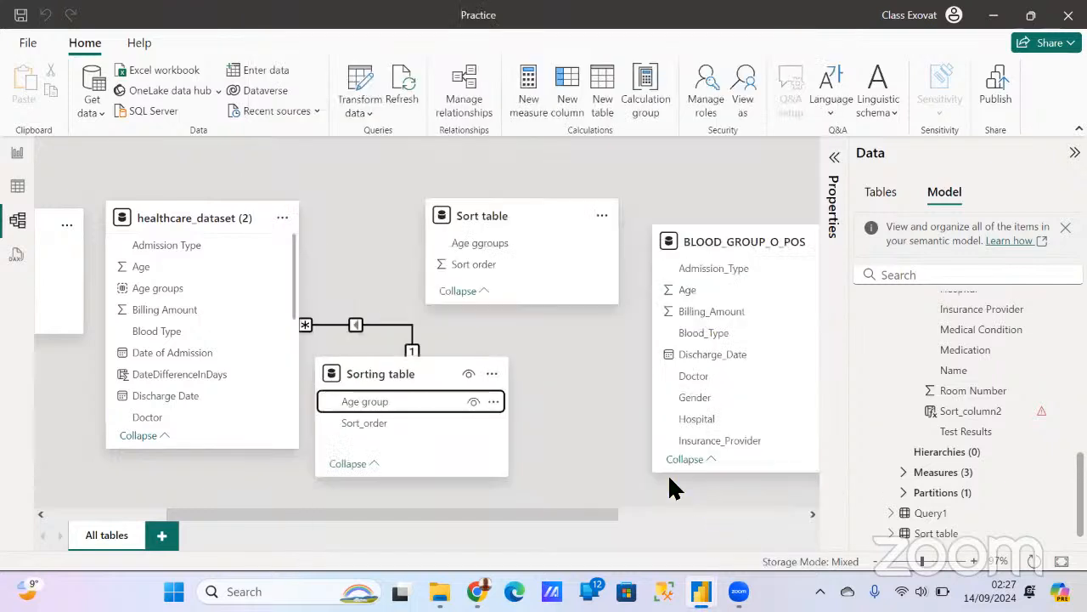
Step: Check the related function item in the Page 5 outline and examine the fields of the Age groups chart on Page 6
click(17, 153)
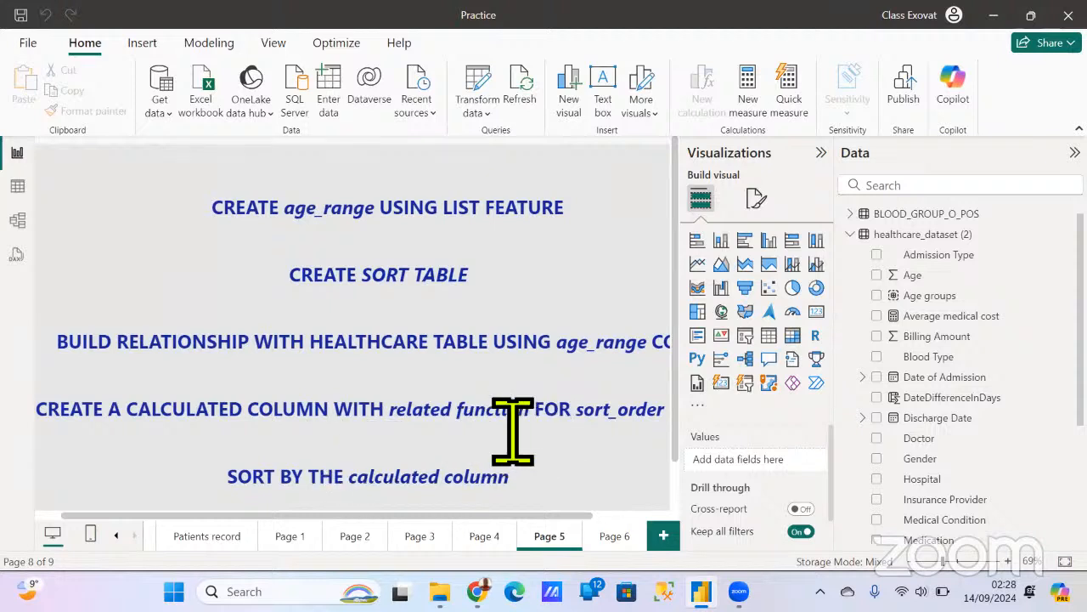
drag(389, 409, 473, 418)
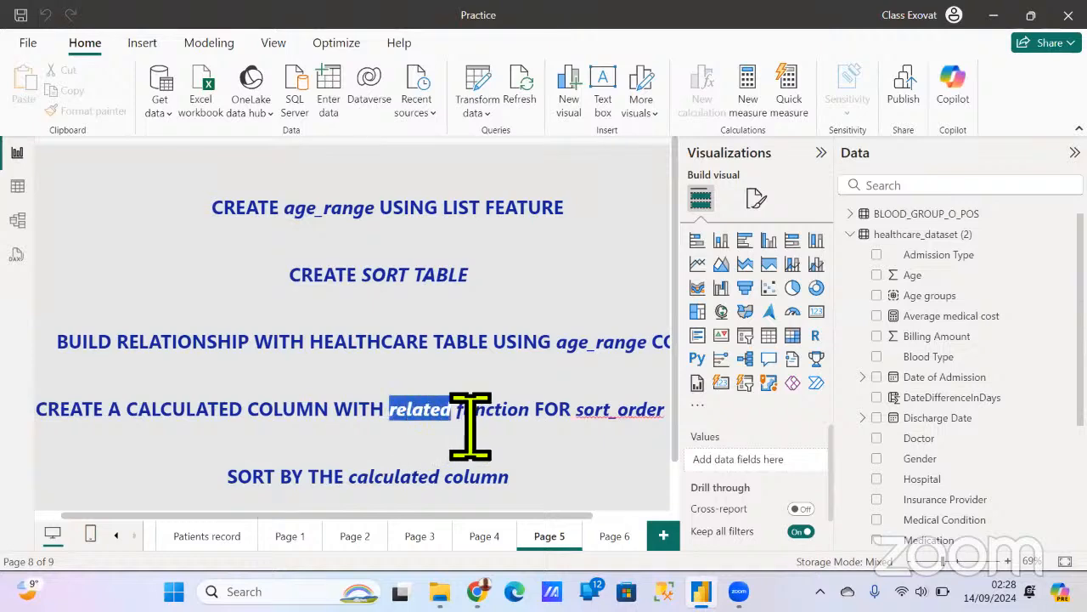
click(507, 400)
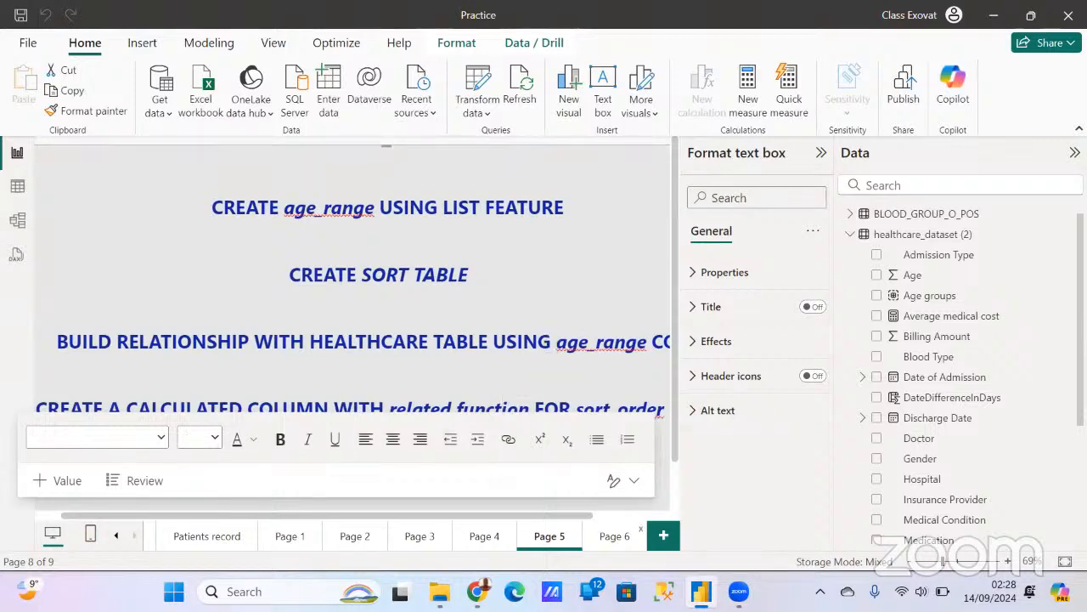
click(614, 535)
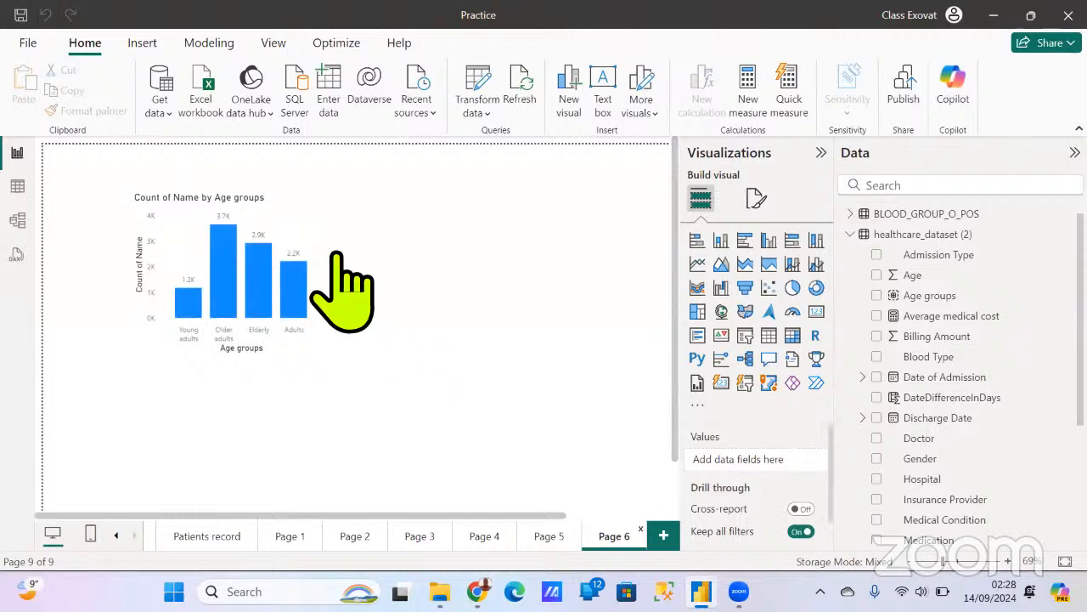
click(340, 284)
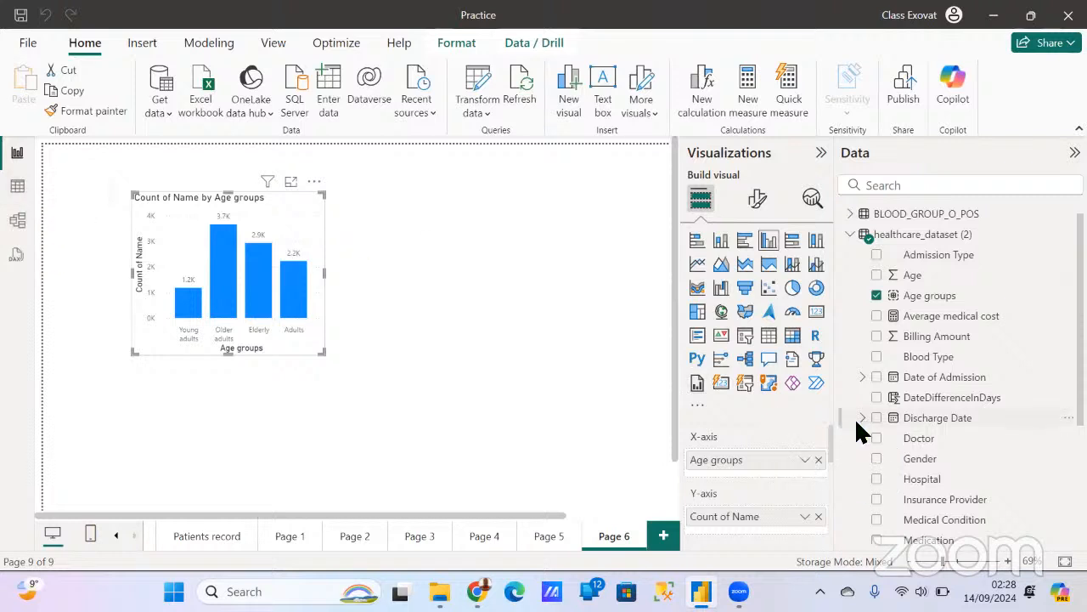
click(488, 374)
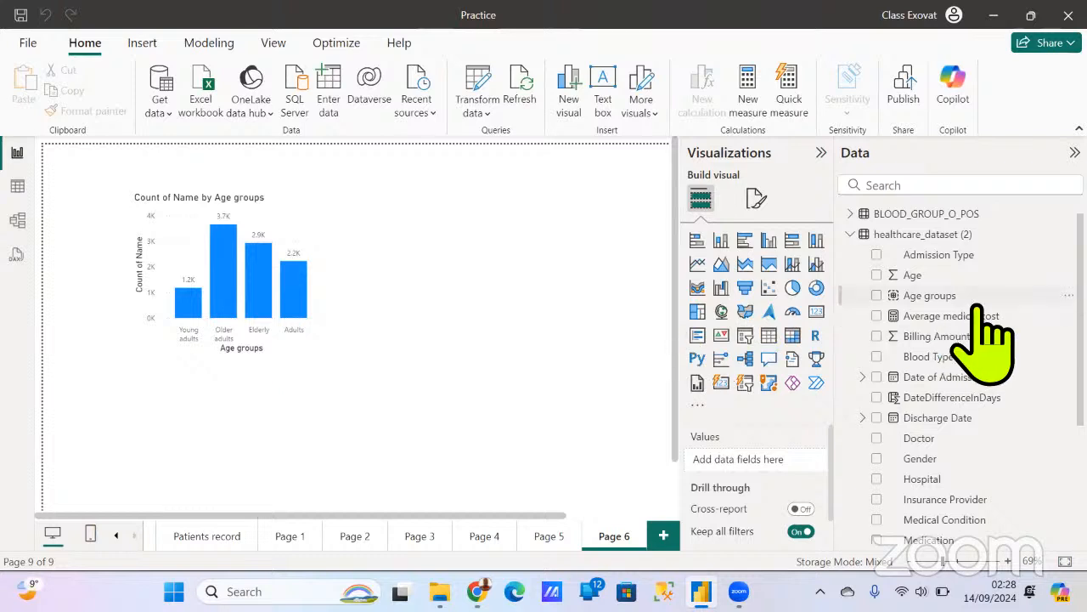
Step: Delete the broken Sort_column2 calculated column from the healthcare_dataset (2) table
scroll(969, 311, up, 1)
scroll(983, 398, down, 2)
scroll(982, 399, down, 3)
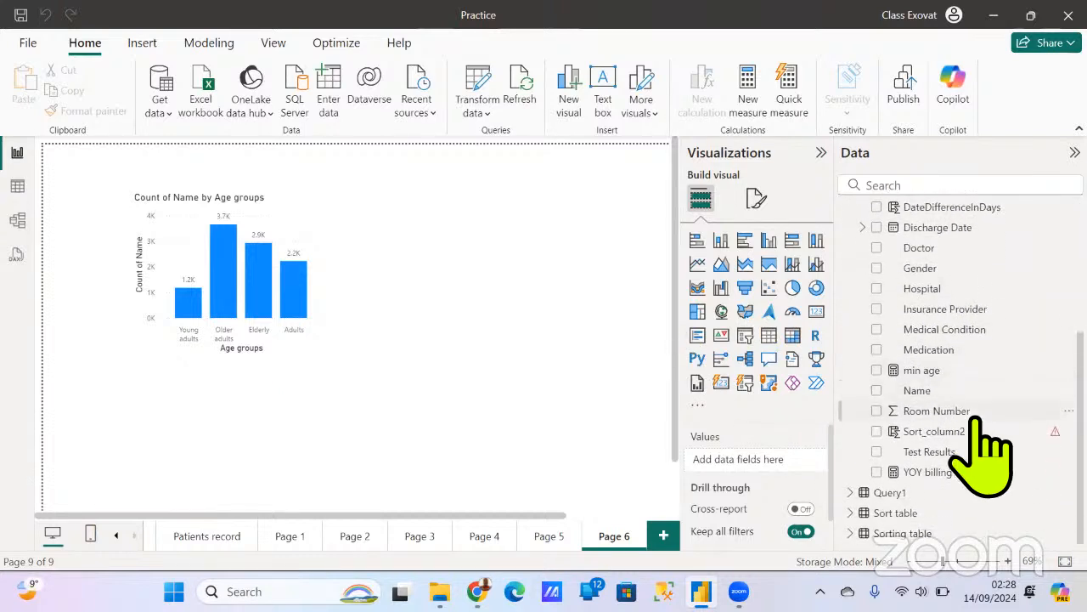
click(960, 432)
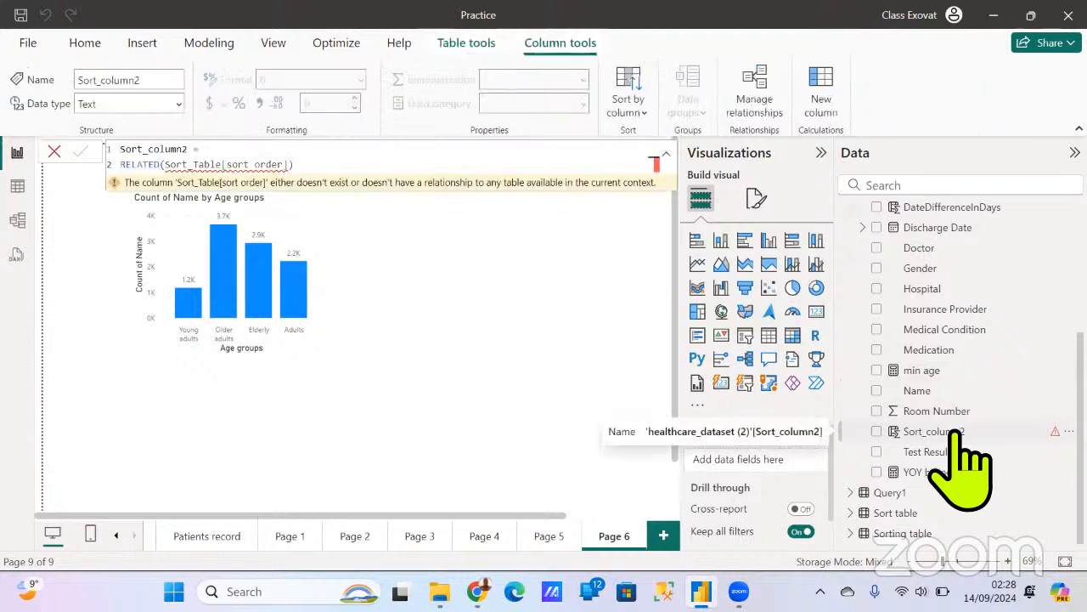
right_click(957, 432)
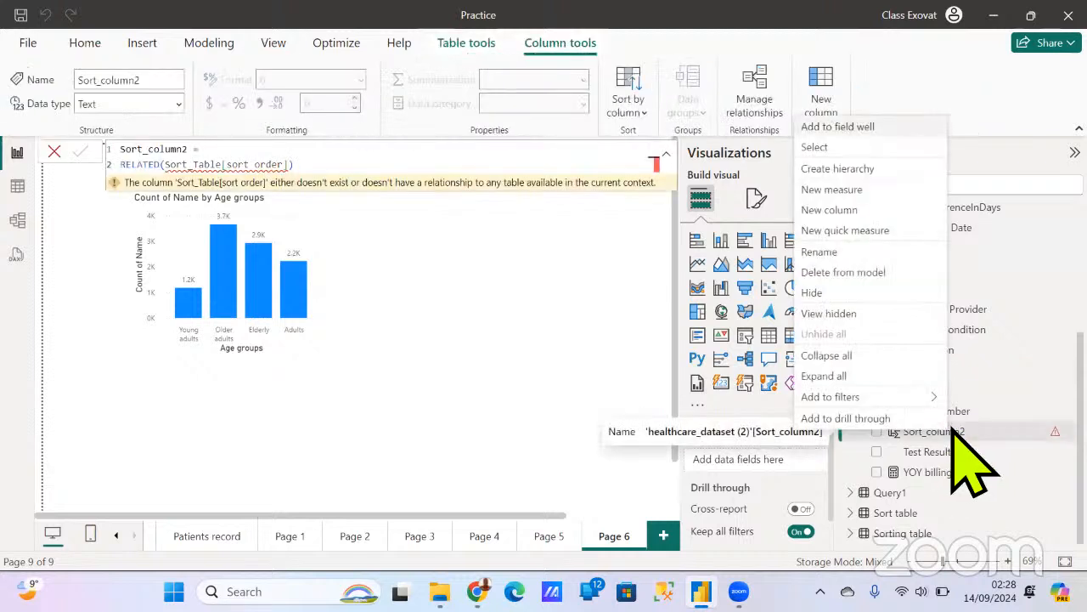
click(849, 273)
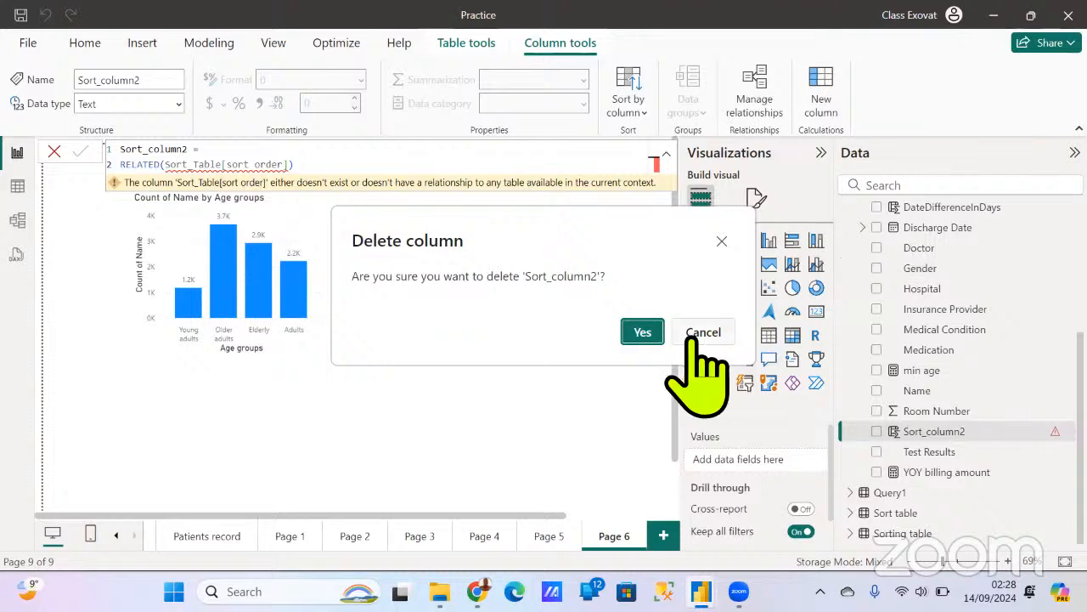
click(643, 333)
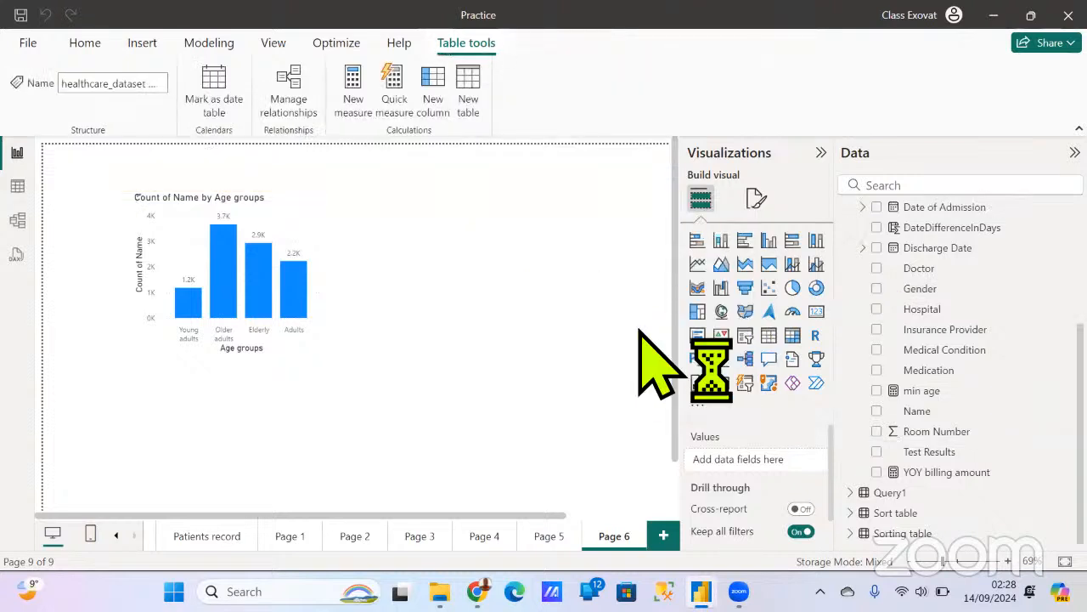
Step: Add a calculated column to healthcare_dataset (2) with the formula Sort column = RELATED('Sorting table'[Sort_order])
scroll(966, 407, up, 5)
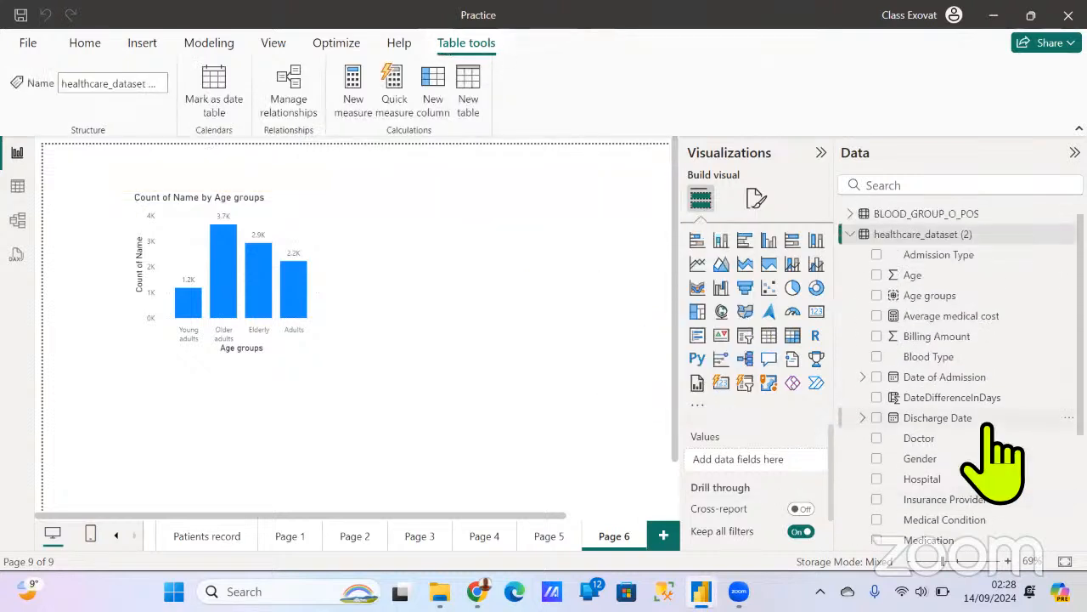
right_click(931, 254)
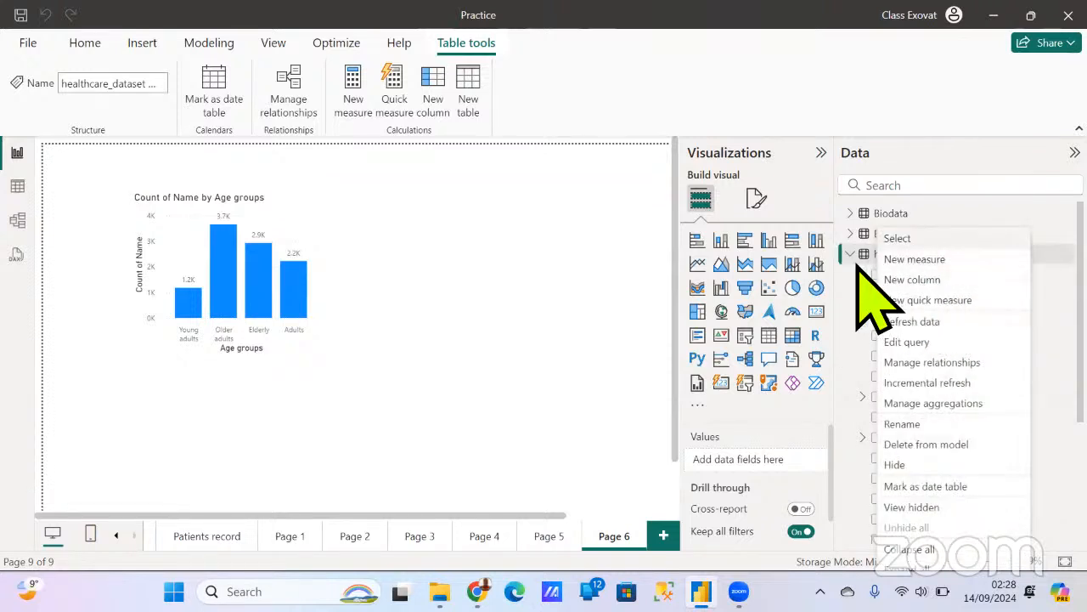
click(933, 280)
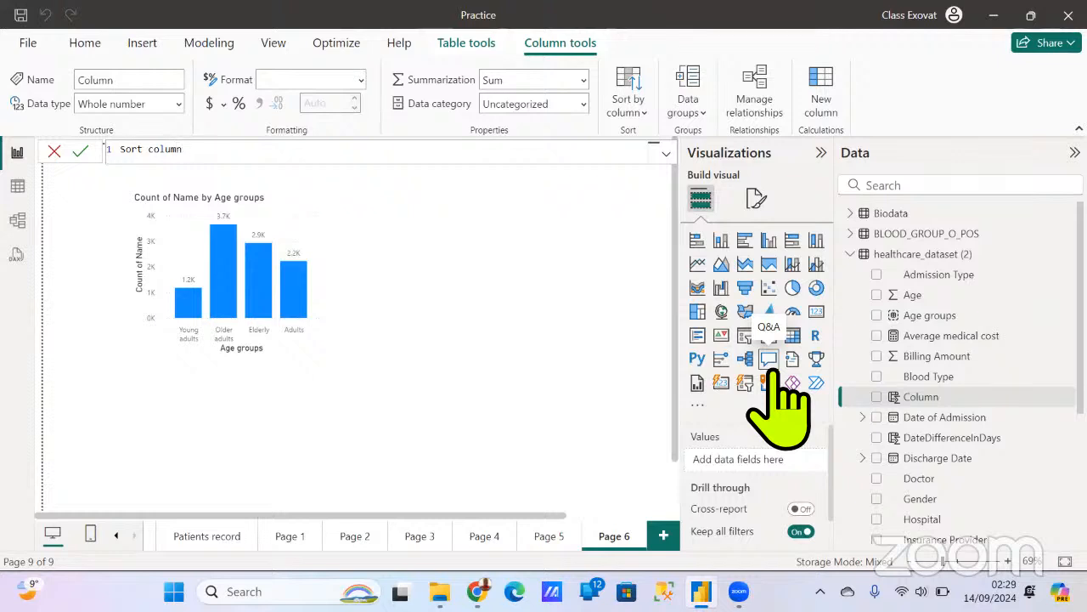
text(re)
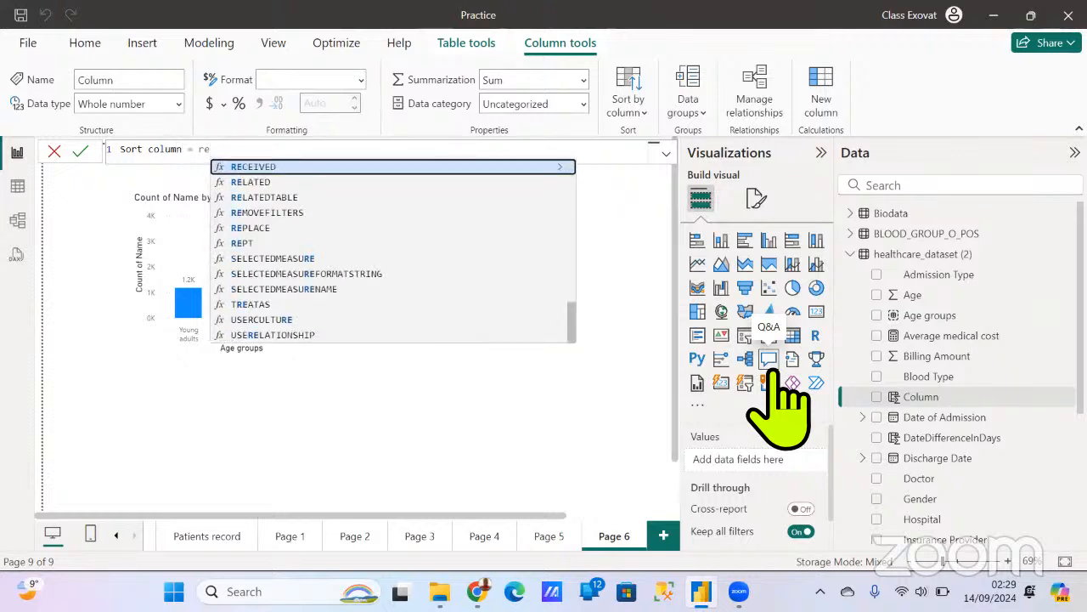
text(lated)
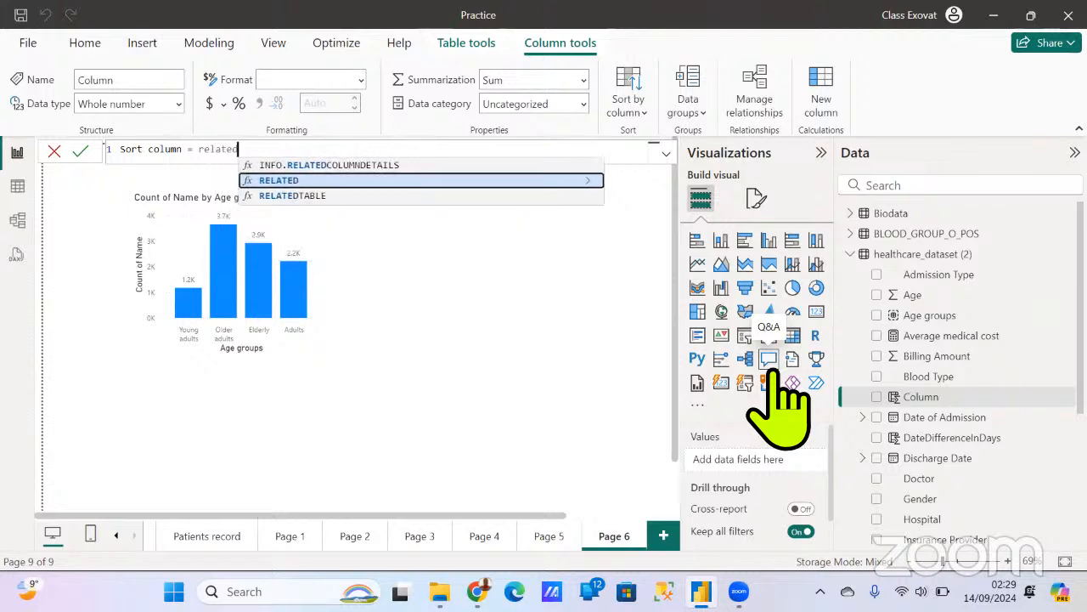
click(535, 181)
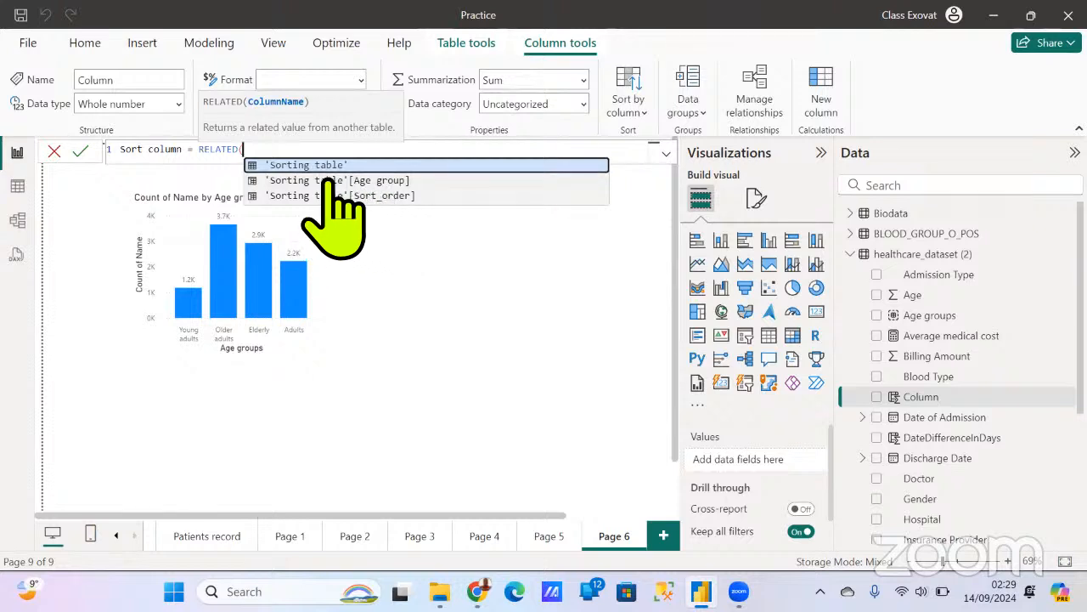
click(400, 197)
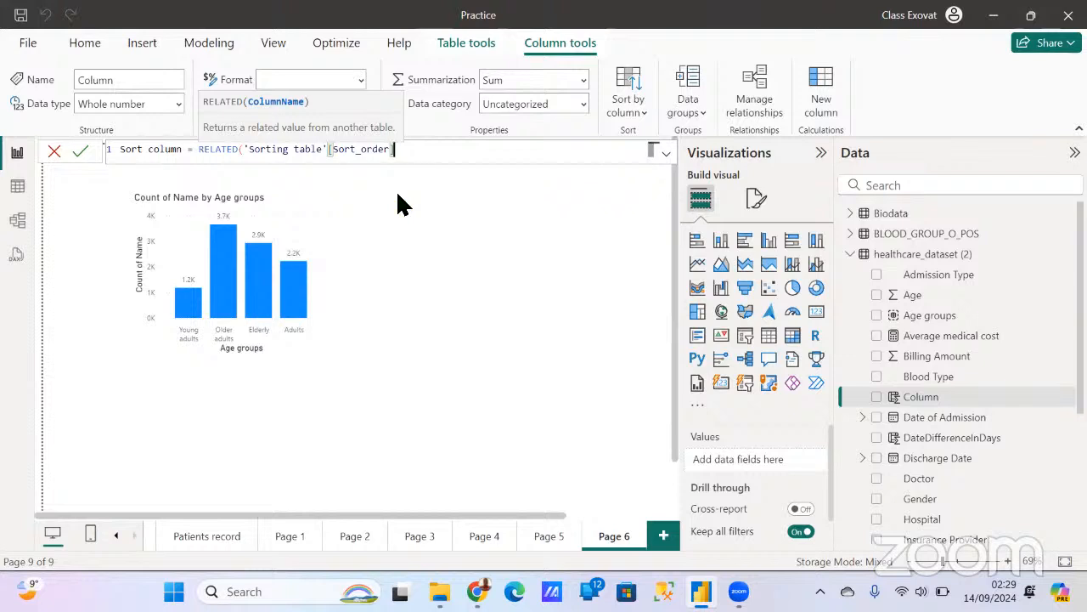
text())
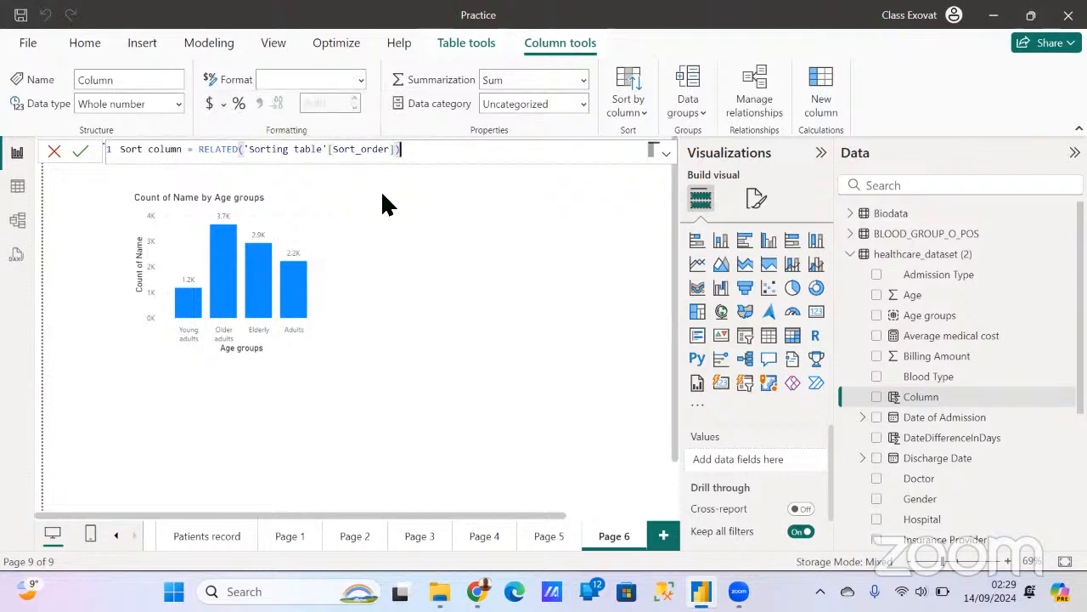
click(80, 151)
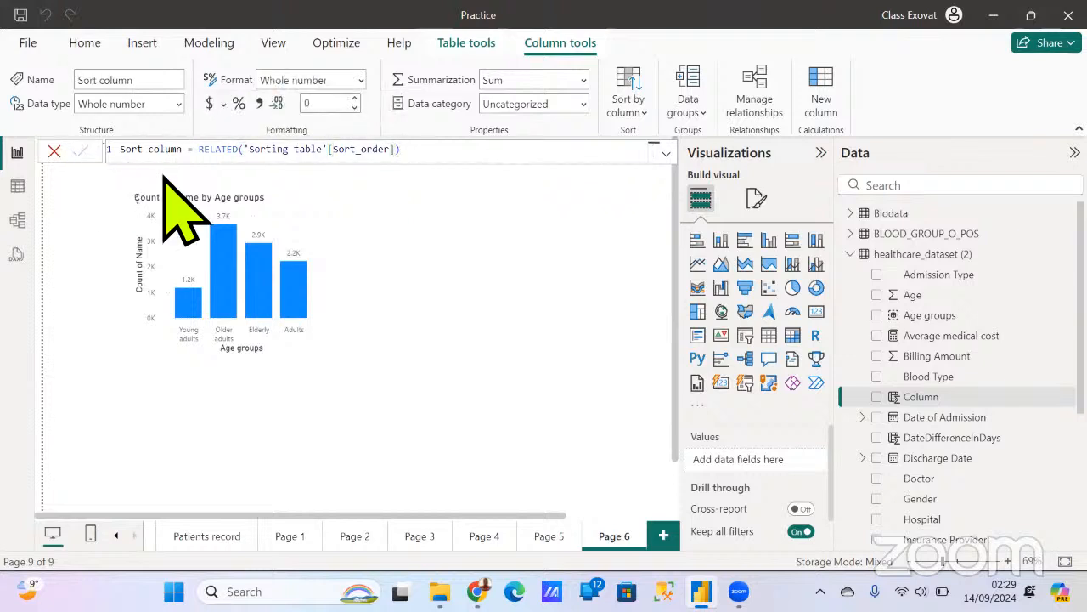
scroll(958, 483, down, 4)
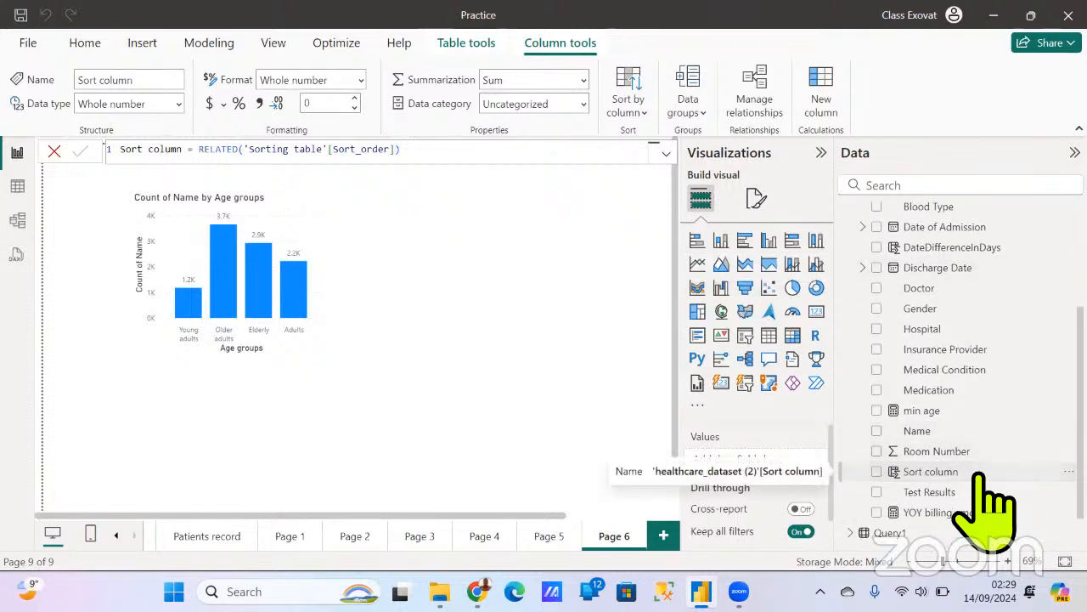
scroll(959, 476, up, 4)
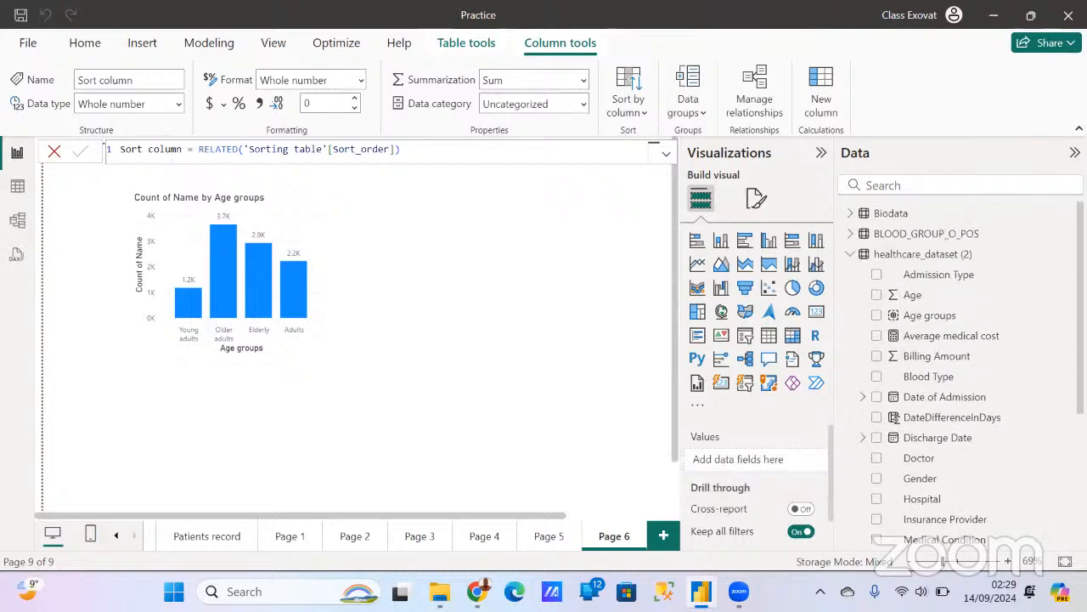
click(54, 152)
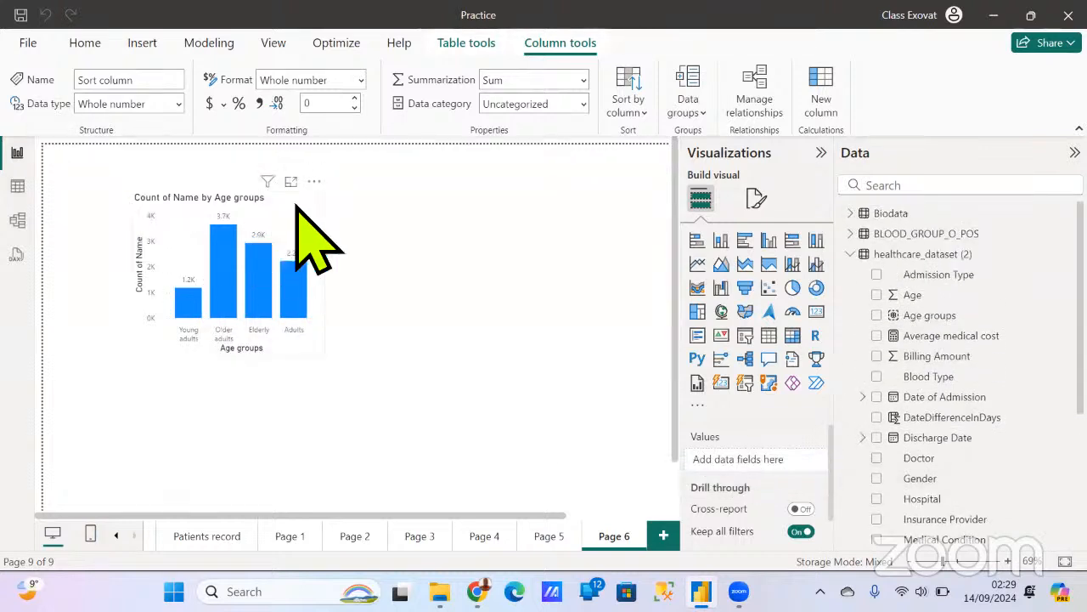
Step: Set the Age groups field of healthcare_dataset (2), used in the Page 6 chart, to sort by Sort column
click(295, 206)
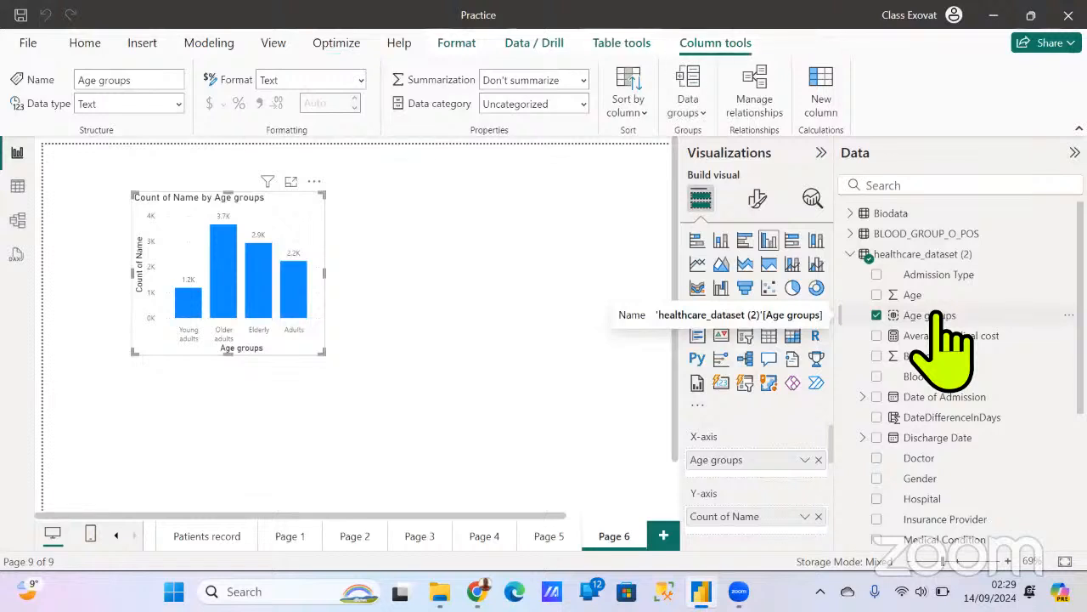
click(645, 118)
scroll(643, 310, down, 1)
scroll(643, 310, up, 1)
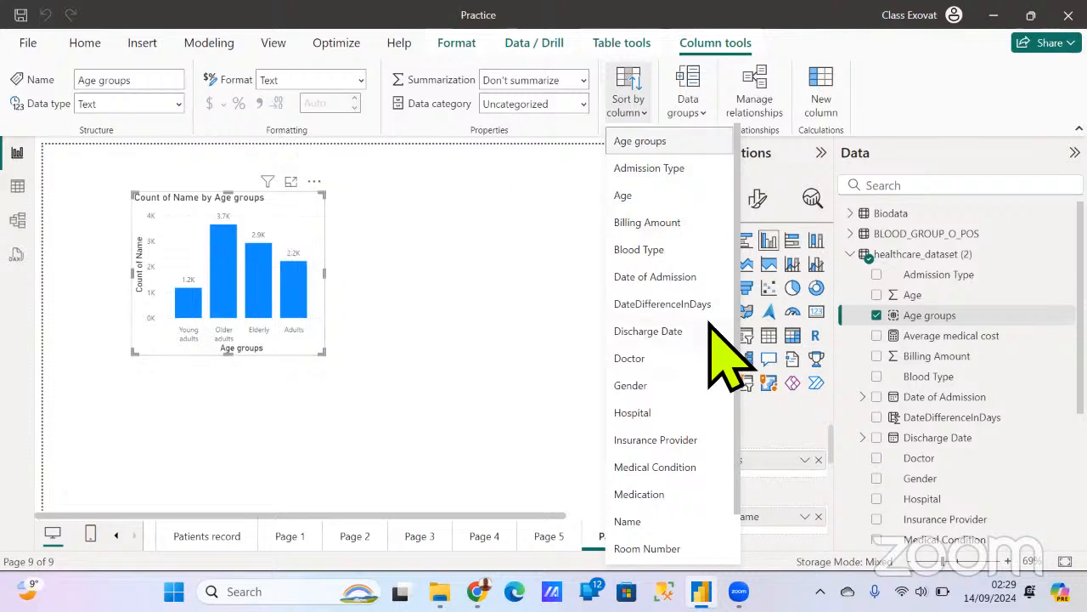
scroll(709, 327, down, 1)
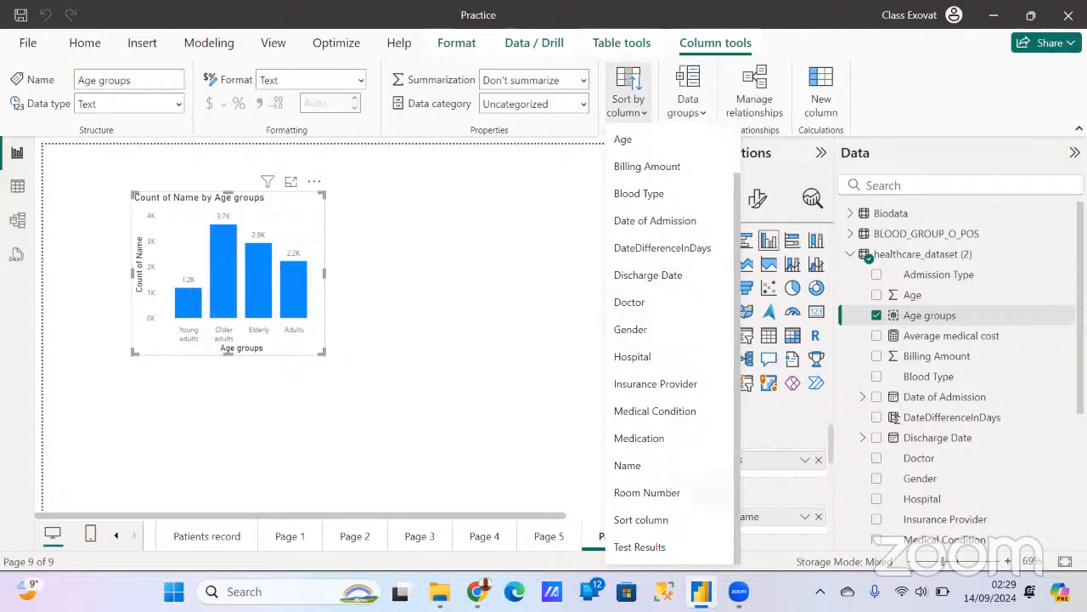
click(642, 519)
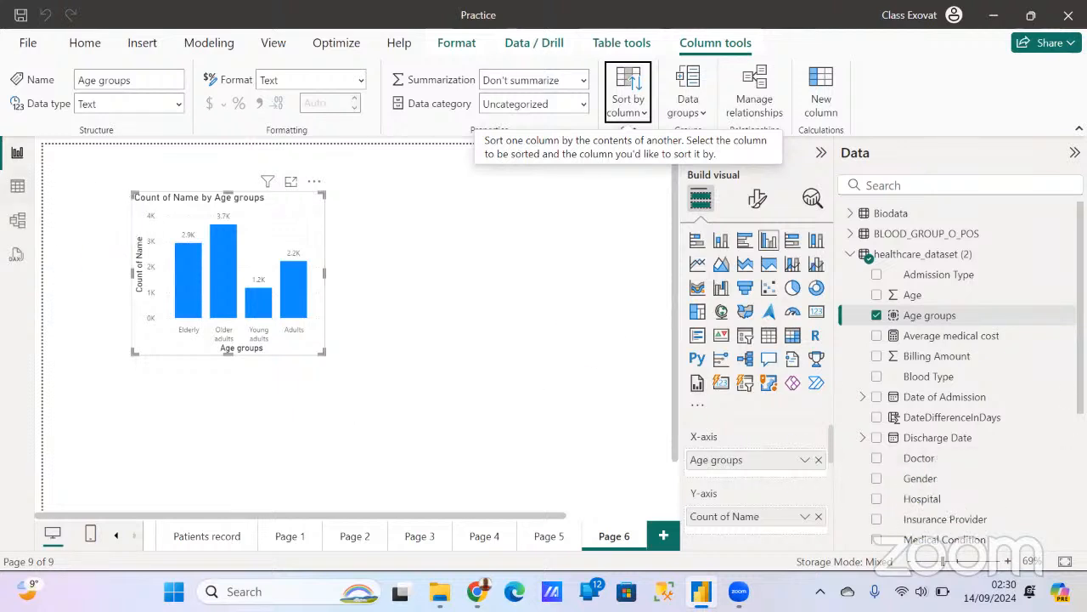
Step: Check the age group order in Sorting table's data and set the Page 6 chart's Age groups axis to sort ascending
click(17, 186)
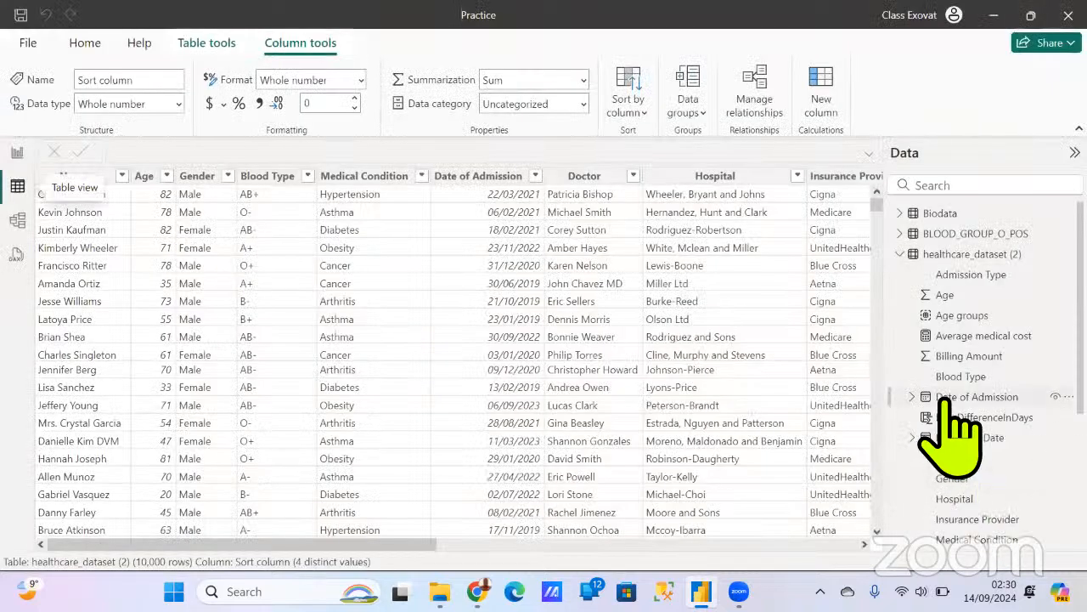
click(901, 253)
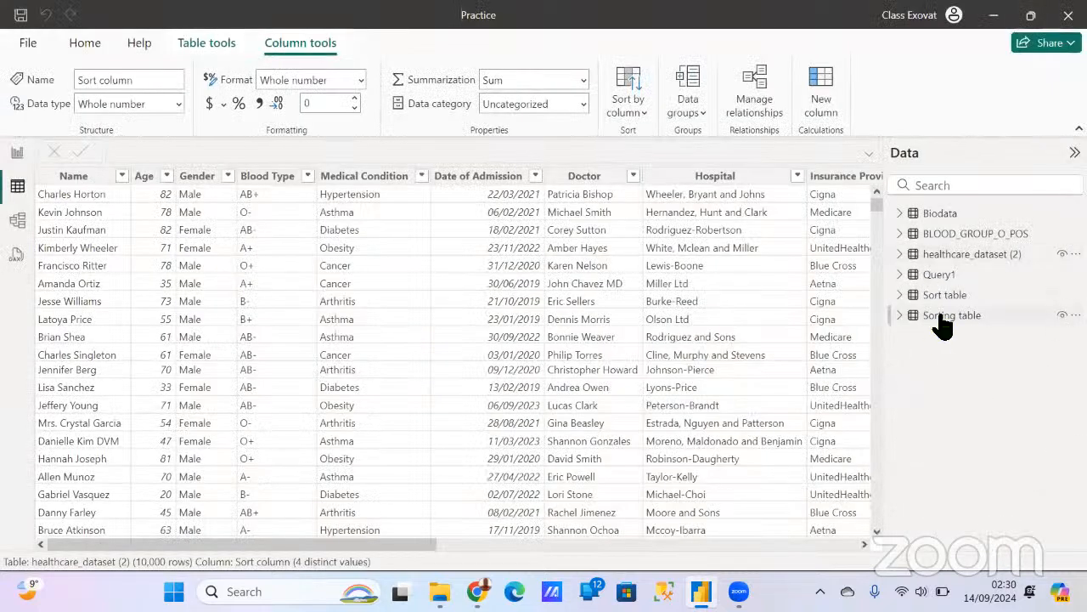
click(941, 316)
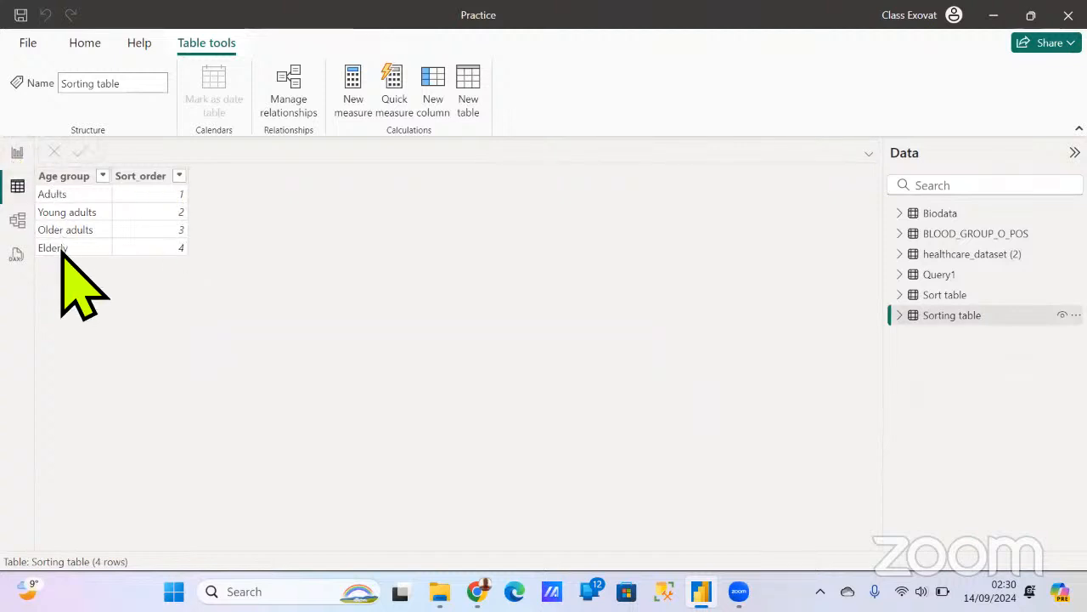
click(17, 153)
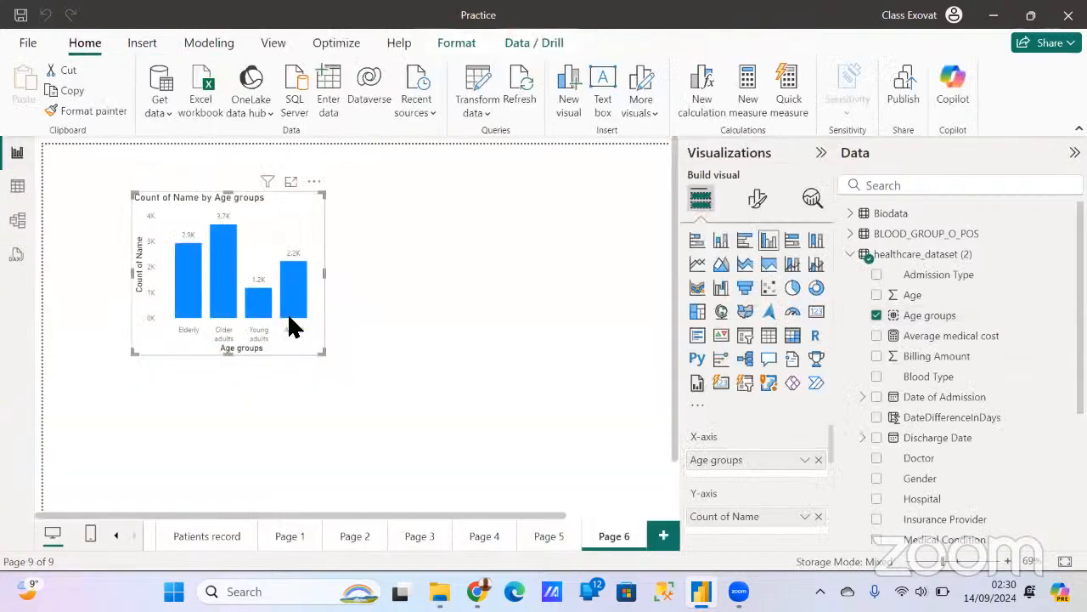
mouse_move(290, 326)
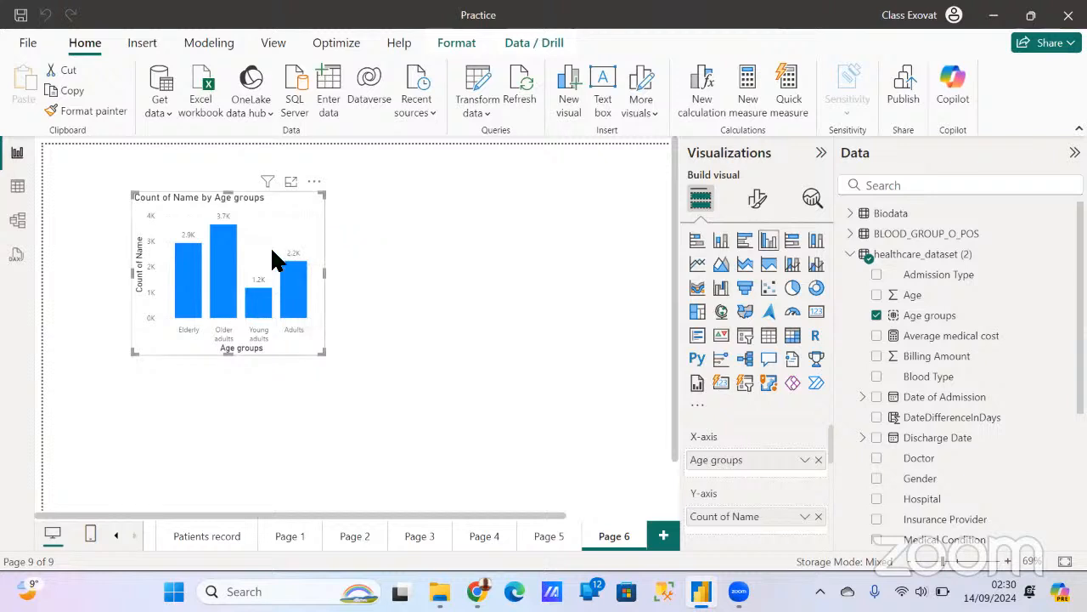
click(314, 181)
mouse_move(437, 304)
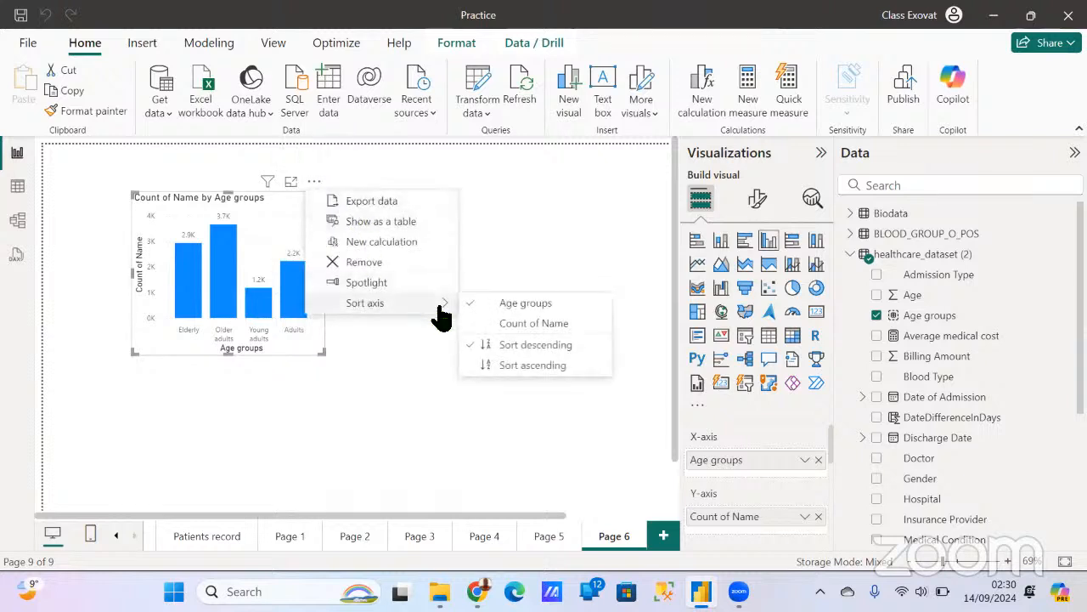
click(536, 365)
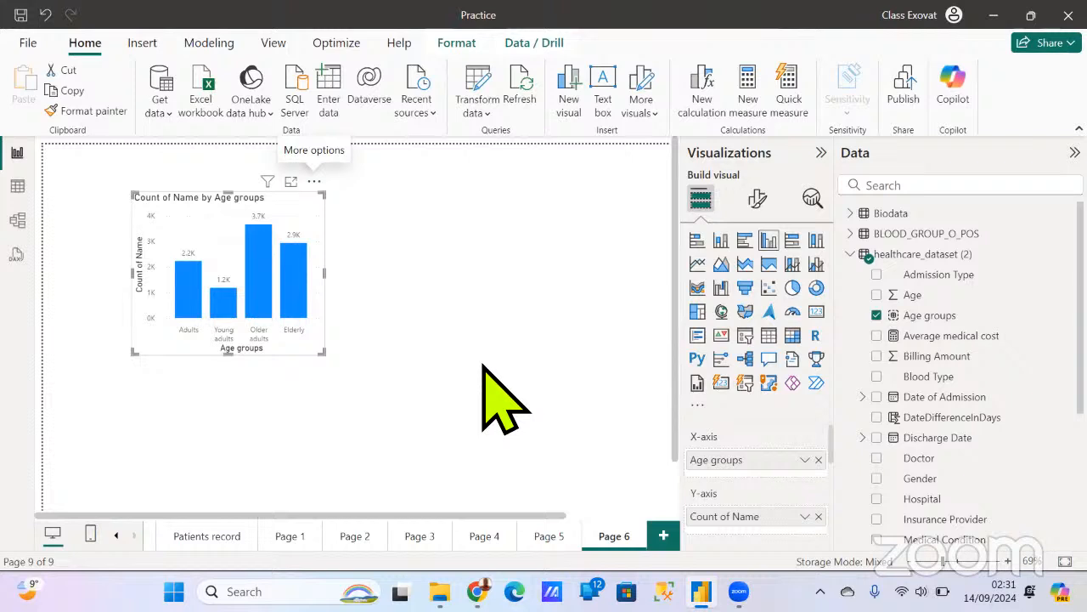
click(482, 365)
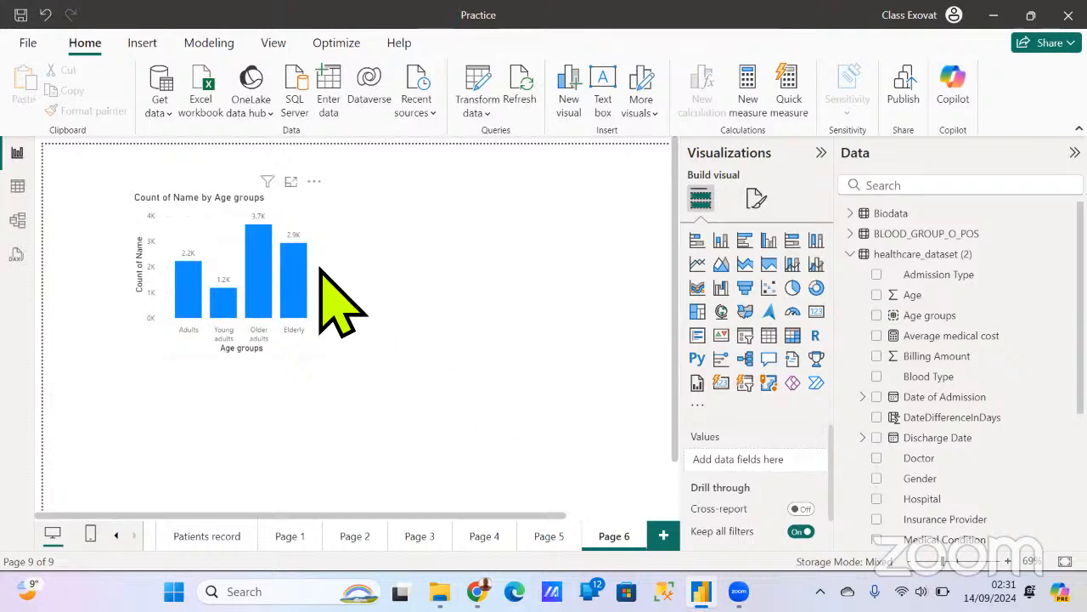